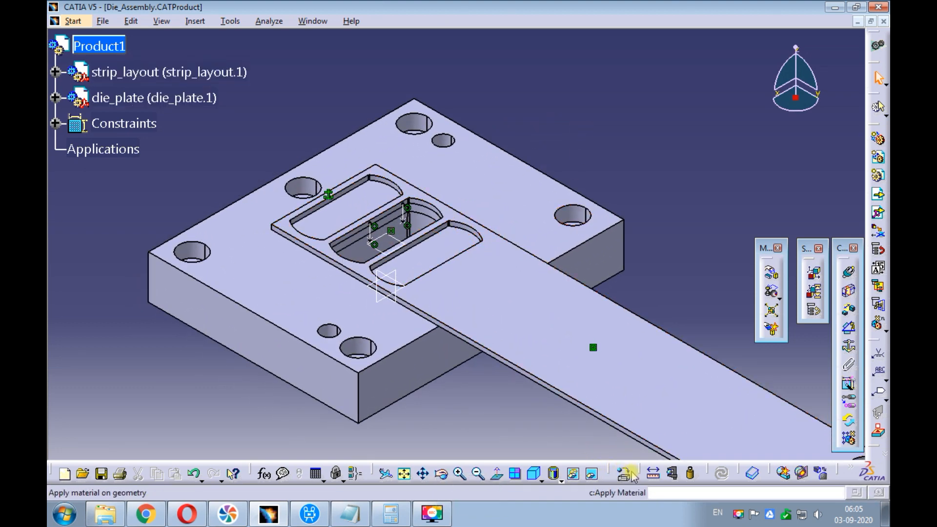
Step: Measure the distance between the die plate's side face and the near edge of the strip layout
{"action": "left_click", "coordinate": [652, 474]}
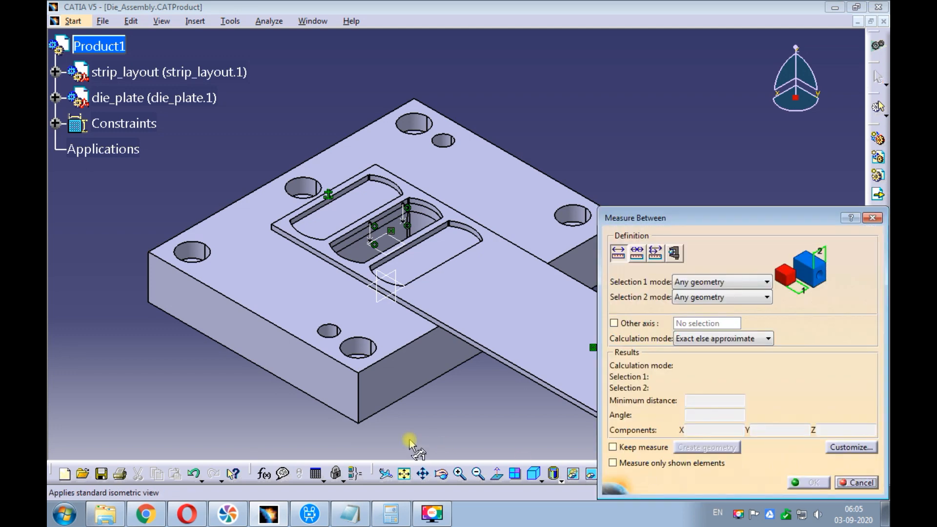
{"action": "left_click", "coordinate": [314, 366]}
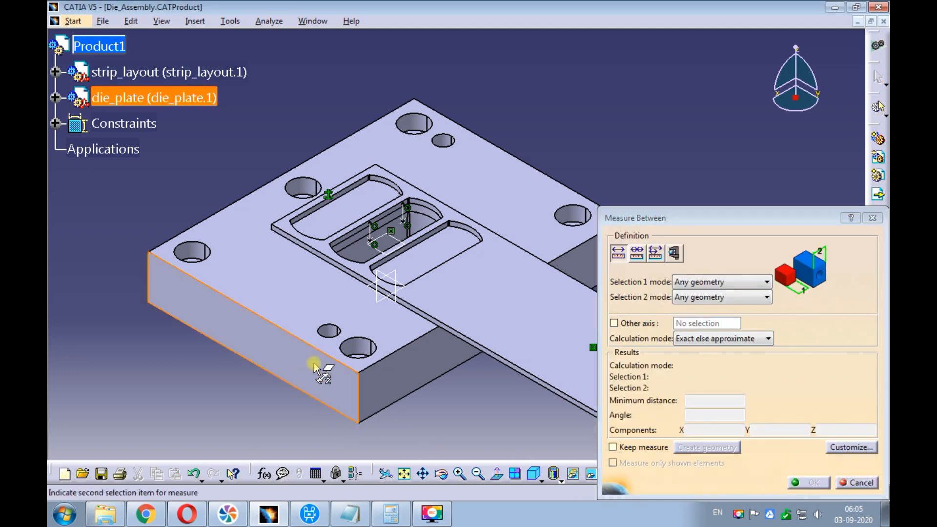
{"action": "left_click", "coordinate": [418, 310]}
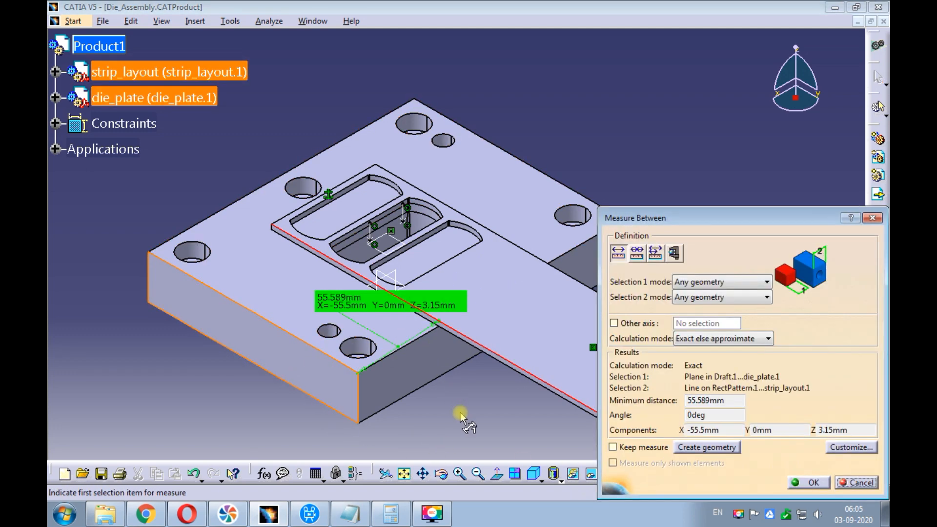
{"action": "left_click_drag", "start_coordinate": [728, 432], "coordinate": [682, 430]}
Step: Measure the distance from the die plate's opposite side face to the adjacent side face of the strip
{"action": "middle_click_drag", "start_coordinate": [537, 130], "coordinate": [529, 207], "text": "ctrl"}
{"action": "middle_click_drag", "start_coordinate": [482, 354], "coordinate": [373, 266]}
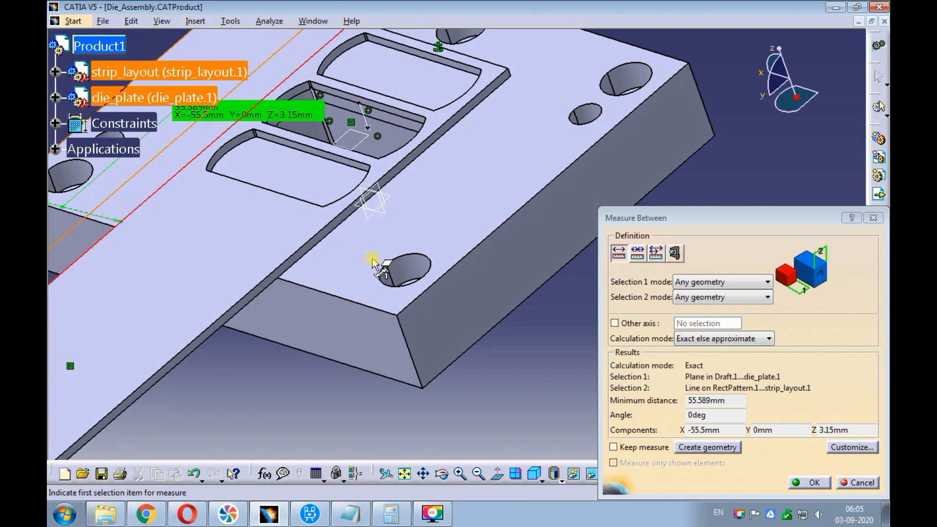
{"action": "middle_click_drag", "start_coordinate": [371, 262], "coordinate": [439, 293], "text": "ctrl"}
{"action": "left_click", "coordinate": [444, 338]}
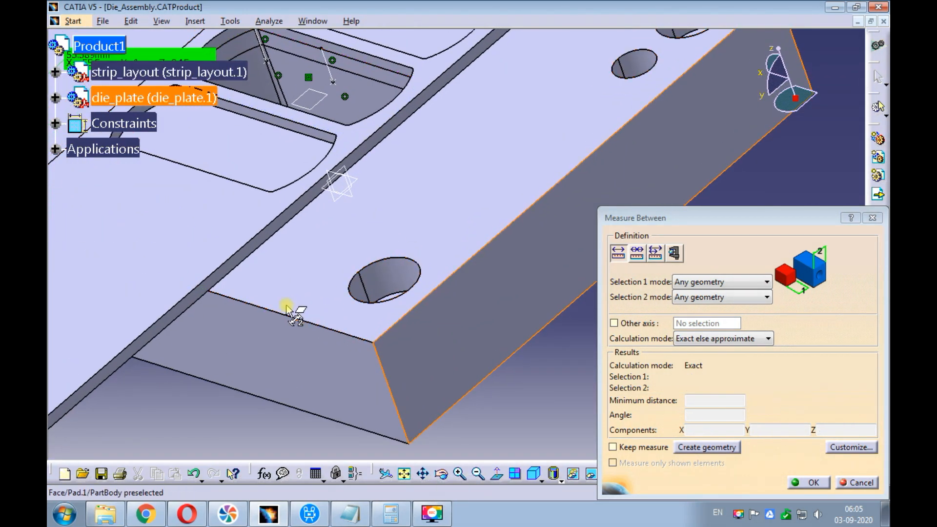
{"action": "left_click", "coordinate": [219, 272]}
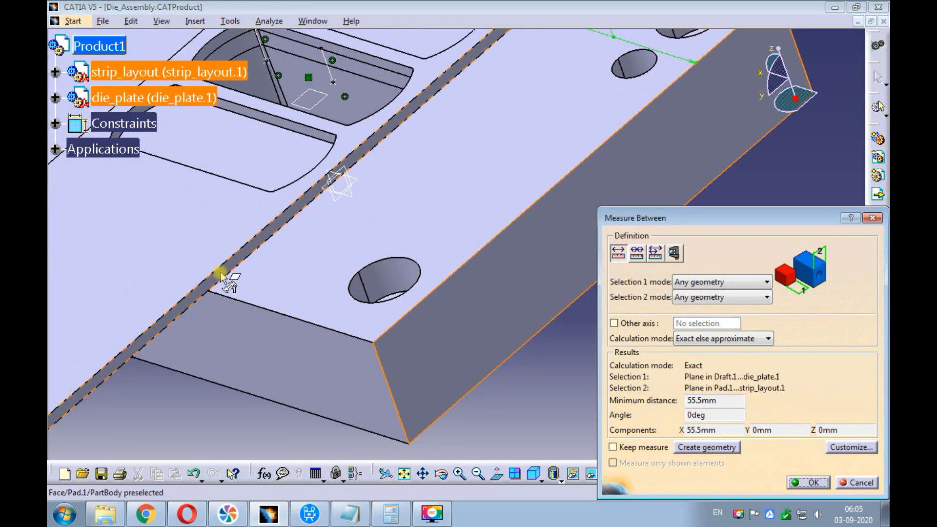
{"action": "left_click_drag", "start_coordinate": [715, 430], "coordinate": [687, 429]}
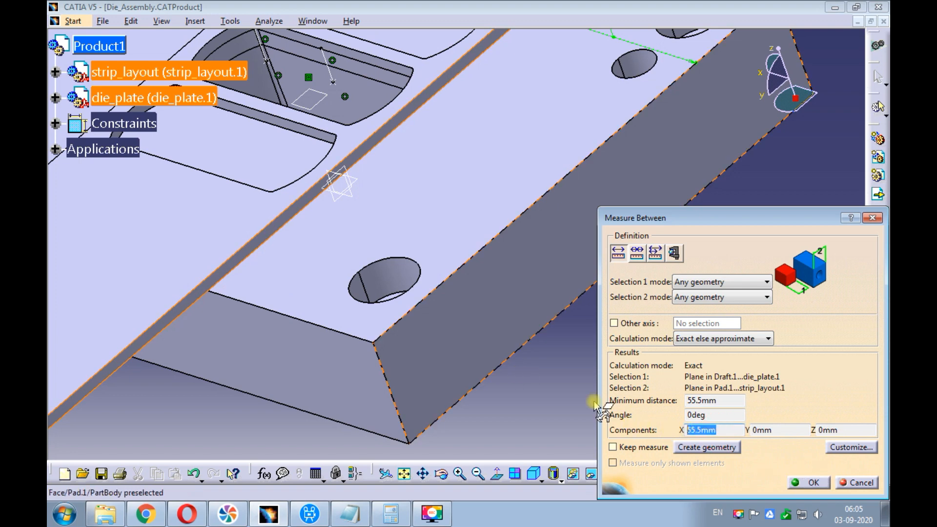
Step: Measure the distance from the die plate's side face to the axis of the counterbored corner hole
{"action": "middle_click_drag", "start_coordinate": [453, 171], "coordinate": [413, 267], "text": "ctrl"}
{"action": "middle_click_drag", "start_coordinate": [400, 200], "coordinate": [452, 251]}
{"action": "middle_click_drag", "start_coordinate": [491, 157], "coordinate": [432, 228]}
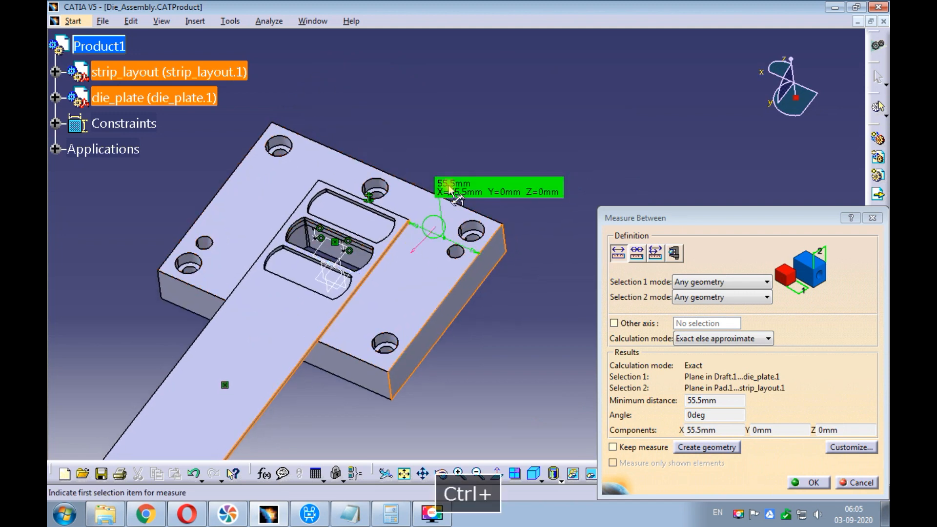
{"action": "middle_click_drag", "start_coordinate": [449, 192], "coordinate": [455, 130], "text": "ctrl"}
{"action": "middle_click_drag", "start_coordinate": [499, 159], "coordinate": [422, 196]}
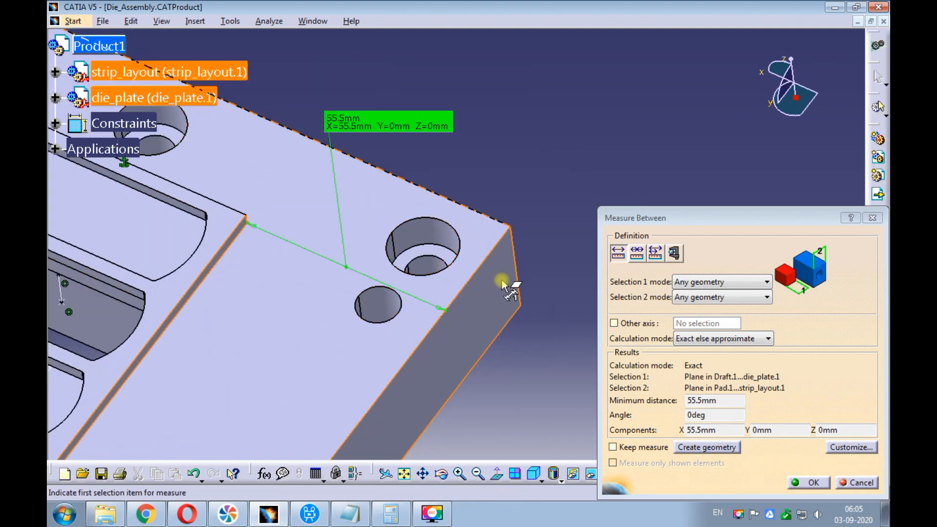
{"action": "left_click", "coordinate": [495, 305]}
{"action": "left_click", "coordinate": [424, 229]}
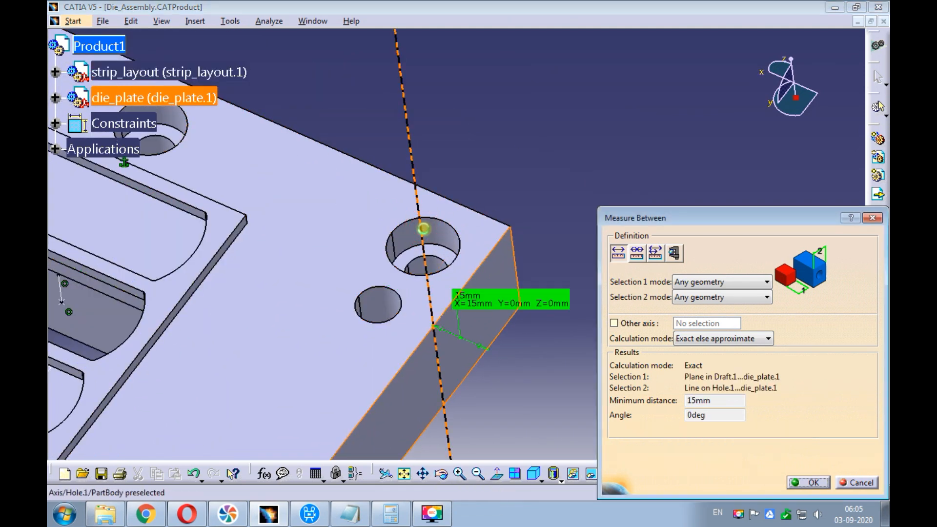
{"action": "middle_click_drag", "start_coordinate": [485, 149], "coordinate": [530, 143], "text": "ctrl"}
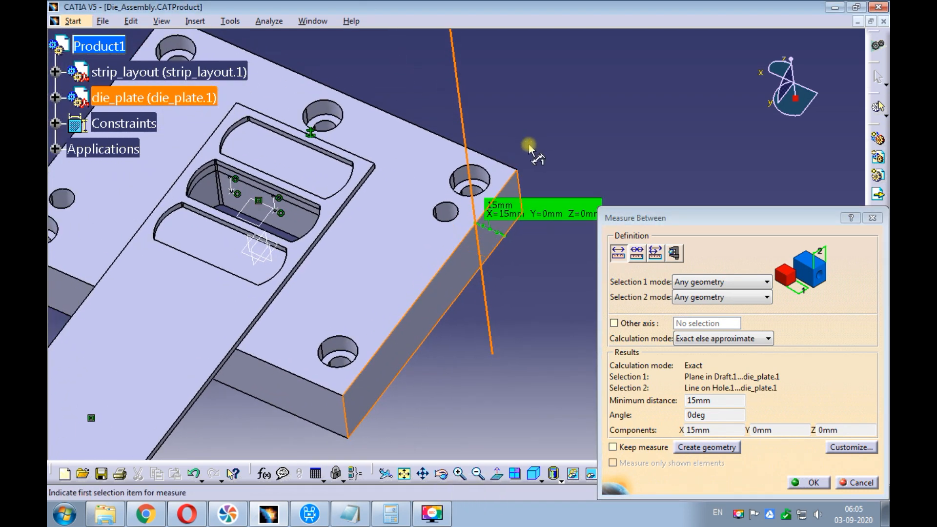
Step: Switch to Calculator, compute 55.5 - 15 - 15, and minimize it to return to the assembly
{"action": "left_click", "coordinate": [390, 512]}
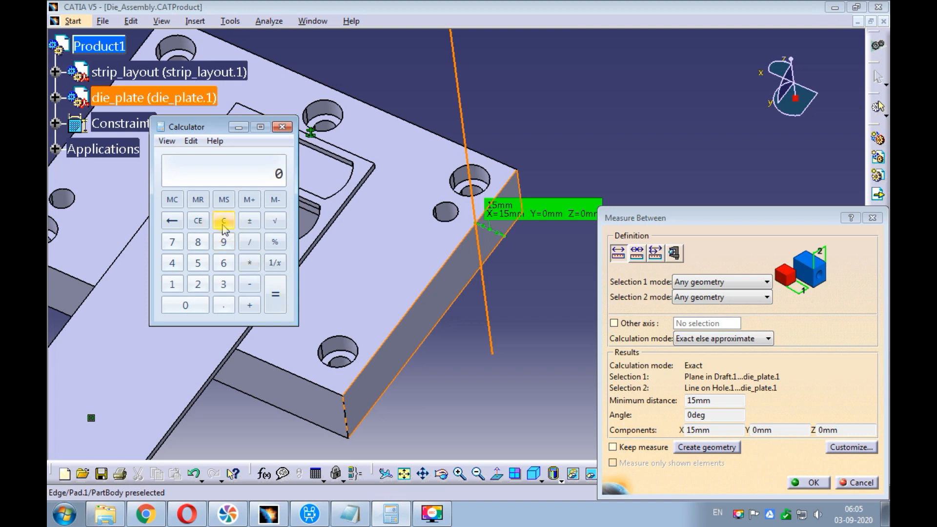
{"action": "double_click", "coordinate": [198, 266]}
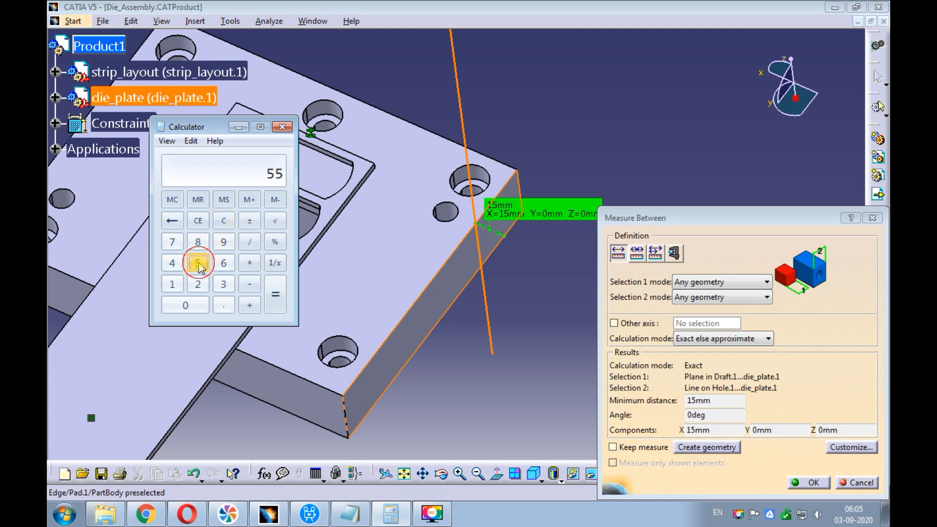
{"action": "left_click", "coordinate": [197, 264]}
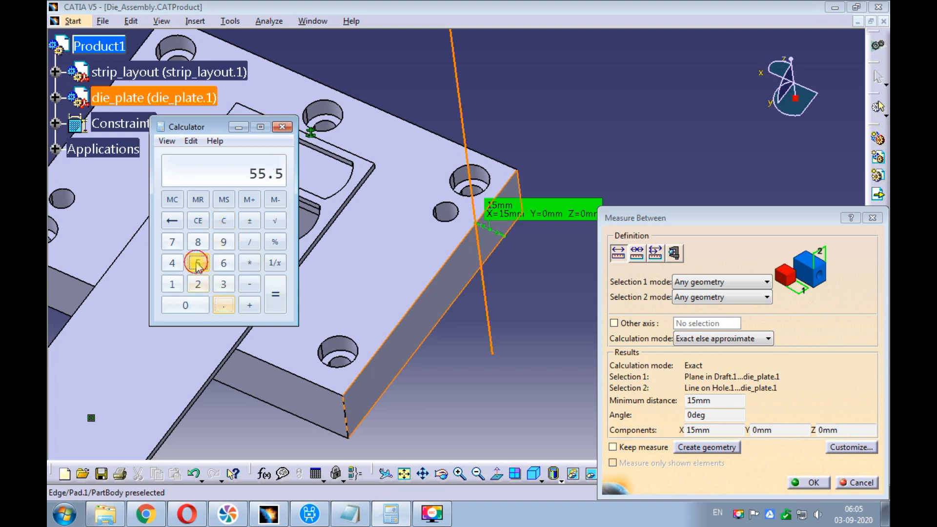
{"action": "left_click", "coordinate": [252, 285]}
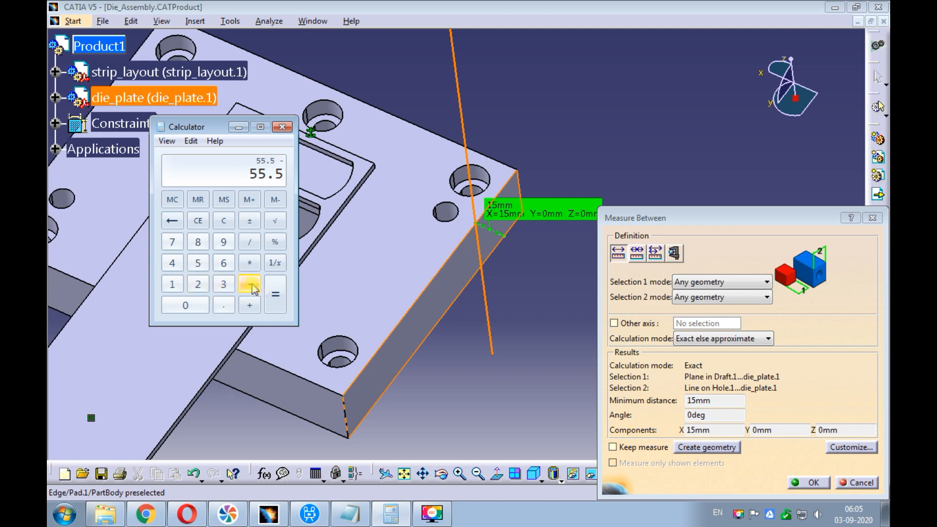
{"action": "left_click", "coordinate": [173, 284]}
{"action": "left_click", "coordinate": [198, 265]}
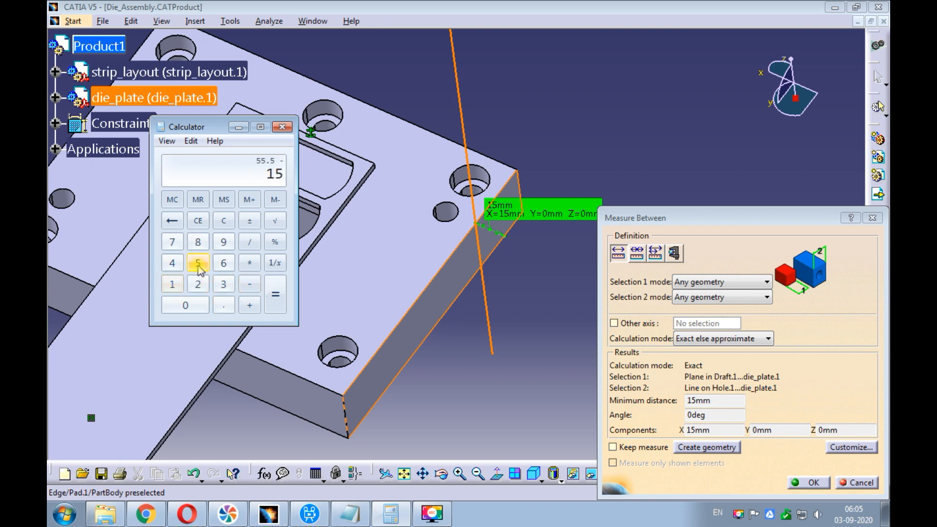
{"action": "left_click", "coordinate": [249, 286]}
{"action": "left_click", "coordinate": [173, 285]}
{"action": "left_click", "coordinate": [199, 264]}
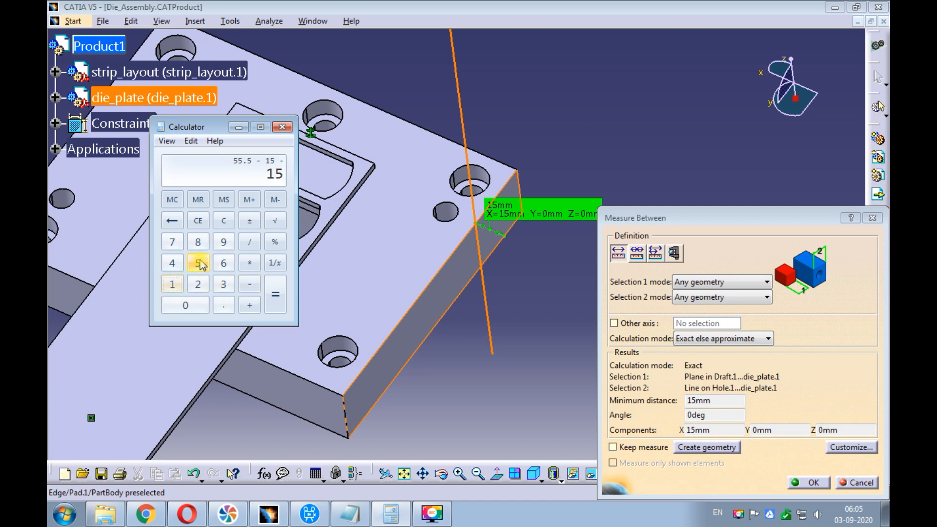
{"action": "left_click", "coordinate": [276, 299]}
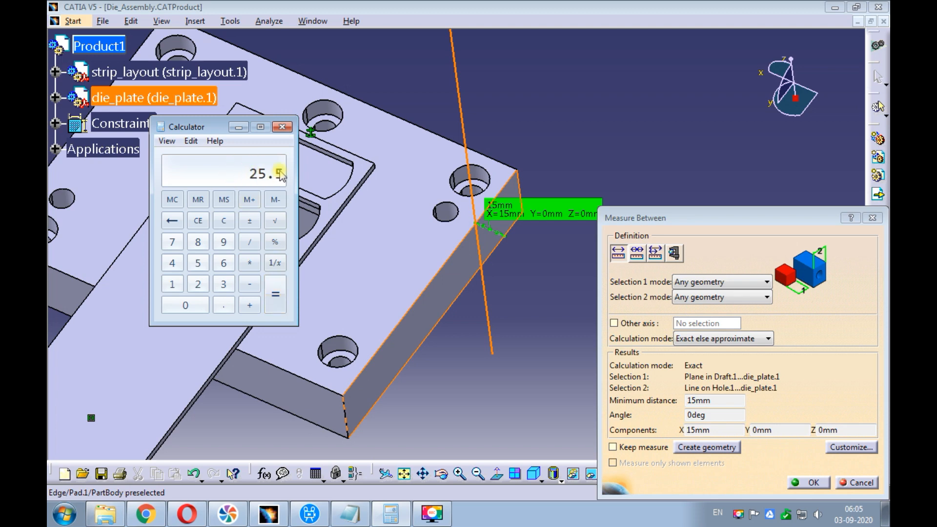
{"action": "left_click", "coordinate": [238, 127]}
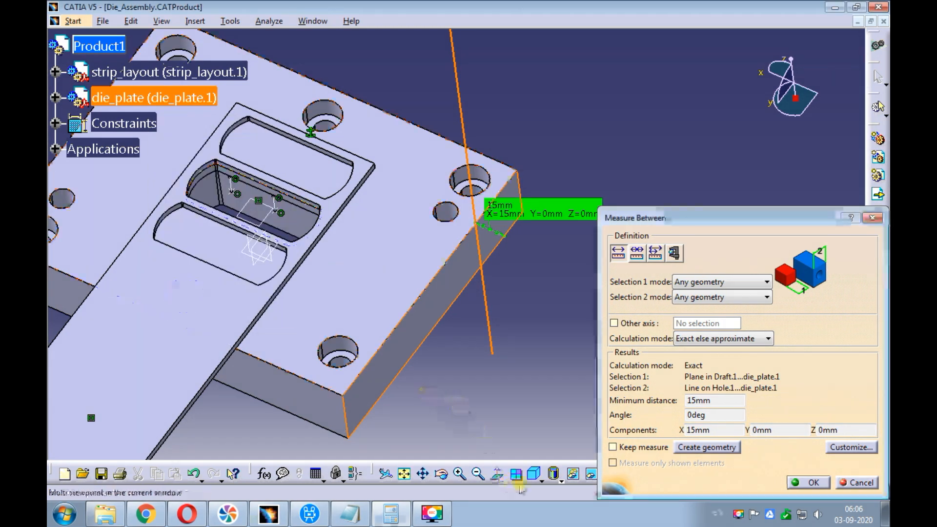
Step: Measure the die plate's overall size along Y between its opposite ends in isometric view and close the measurement
{"action": "middle_click_drag", "start_coordinate": [339, 268], "coordinate": [415, 359]}
{"action": "key", "text": "ctrl+i"}
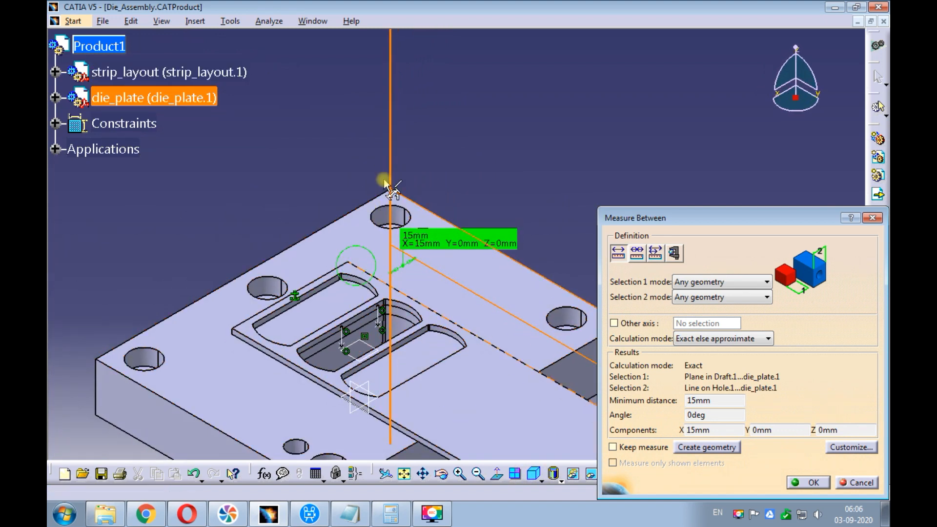
{"action": "middle_click_drag", "start_coordinate": [378, 209], "coordinate": [417, 85]}
{"action": "left_click", "coordinate": [401, 359]}
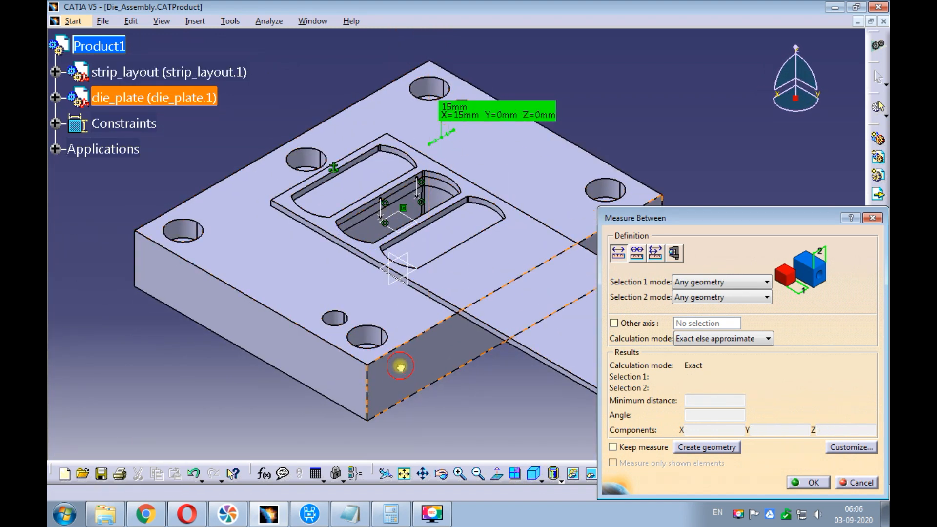
{"action": "left_click", "coordinate": [168, 210]}
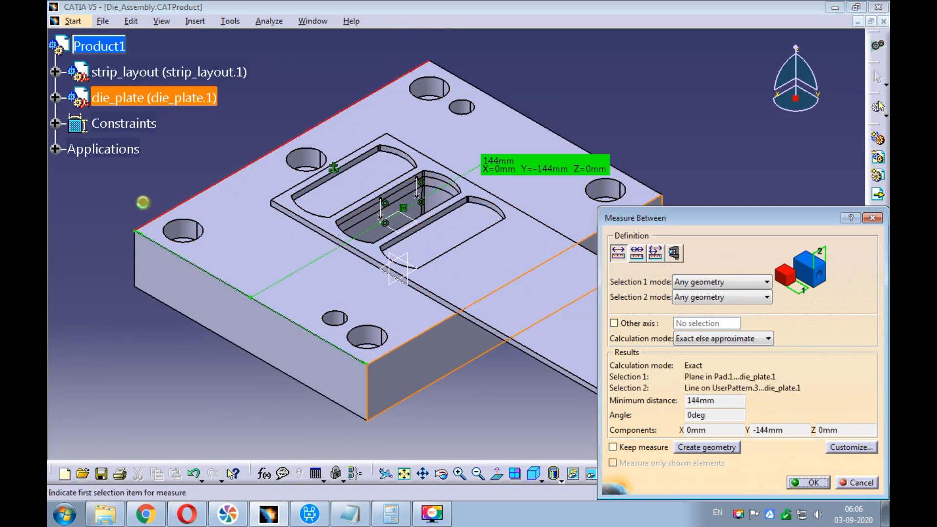
{"action": "left_click_drag", "start_coordinate": [754, 430], "coordinate": [776, 427]}
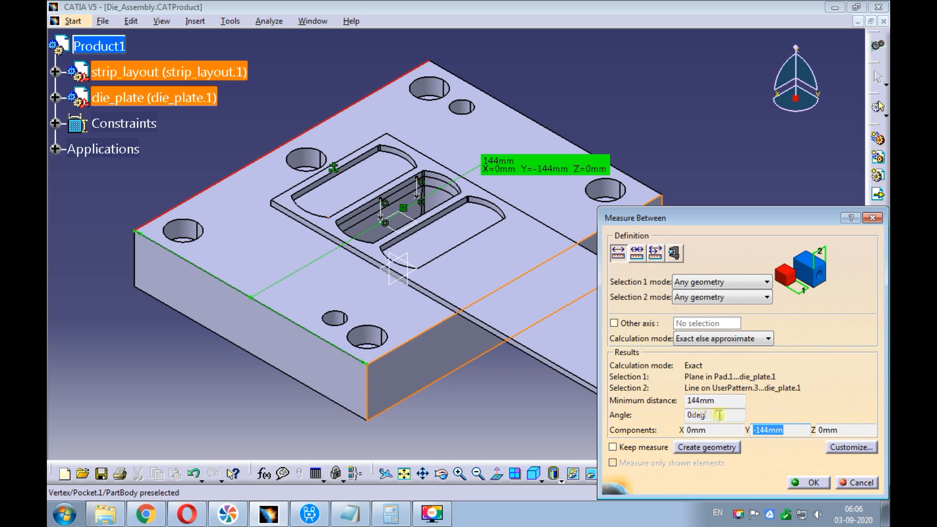
{"action": "left_click", "coordinate": [815, 483]}
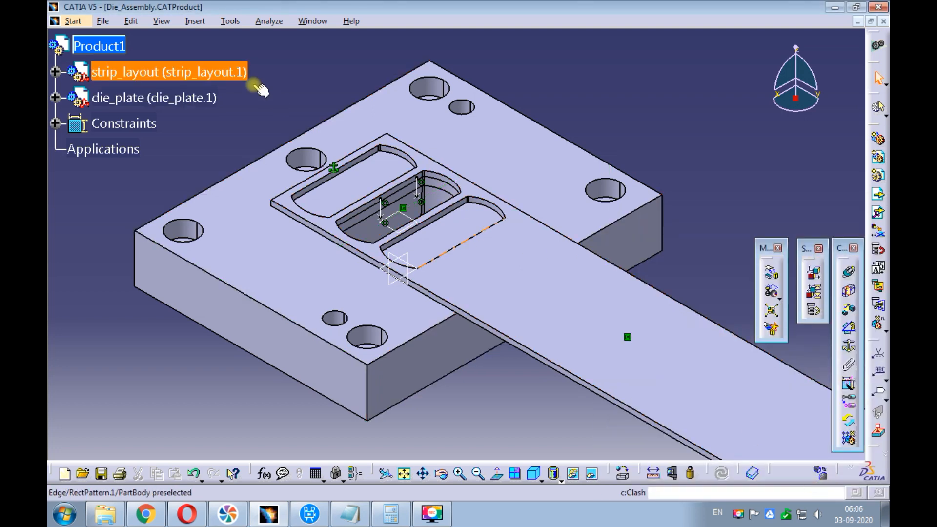
Step: Create a new part document named strip_guide_plate_back
{"action": "left_click", "coordinate": [103, 21]}
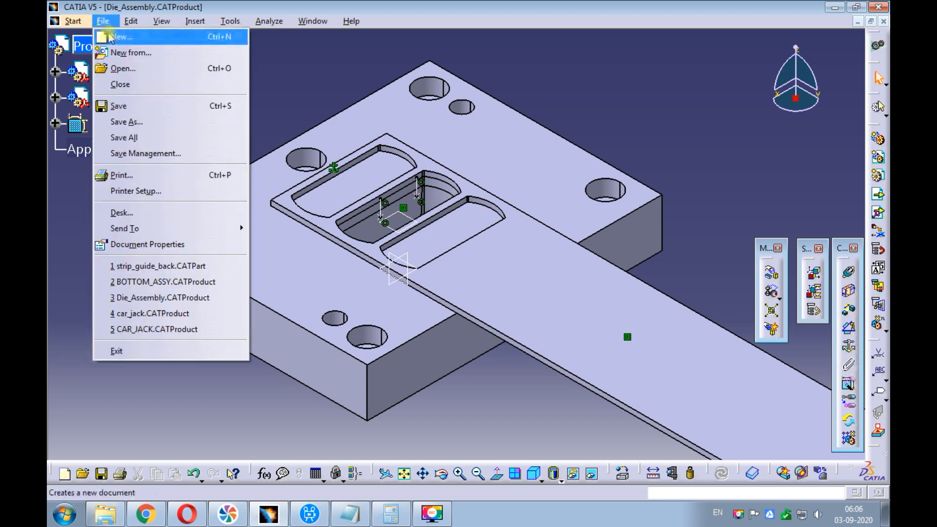
{"action": "left_click", "coordinate": [121, 36]}
{"action": "left_click", "coordinate": [845, 386]}
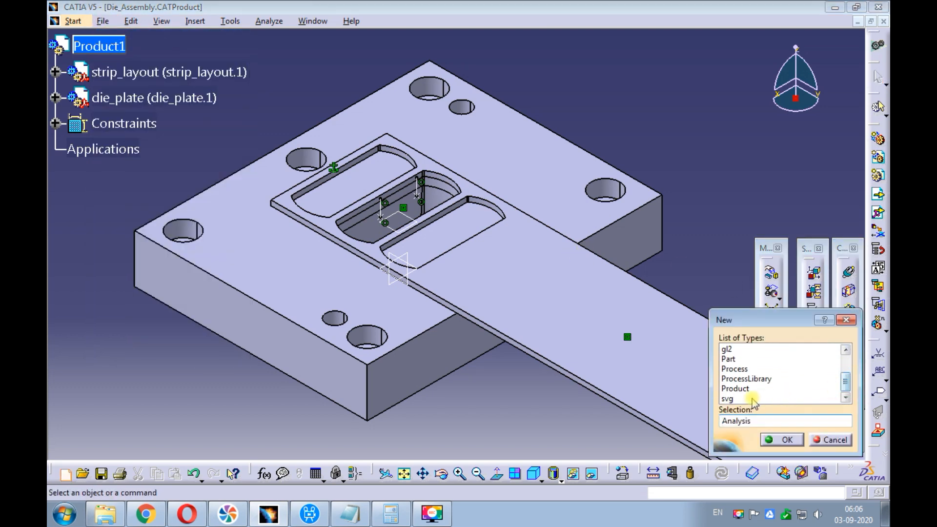
{"action": "left_click", "coordinate": [728, 359]}
{"action": "left_click", "coordinate": [768, 438]}
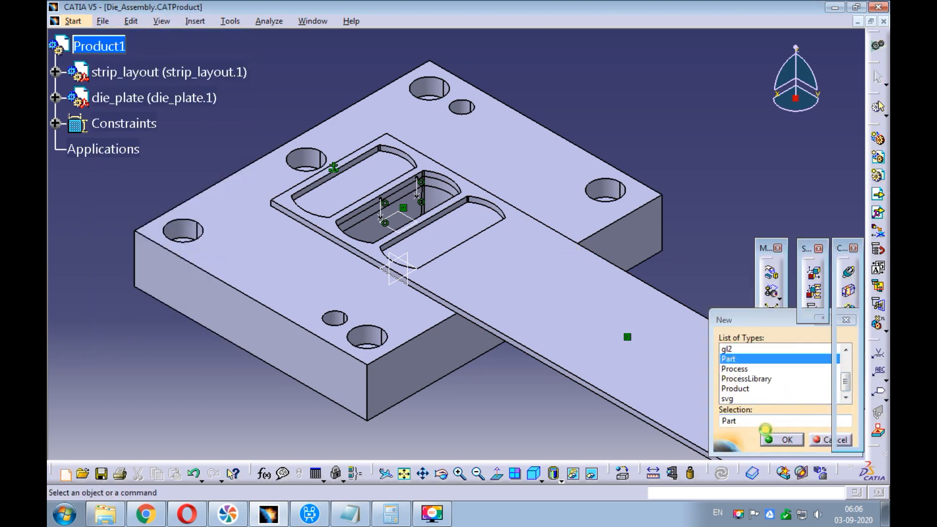
{"action": "type", "text": "str"}
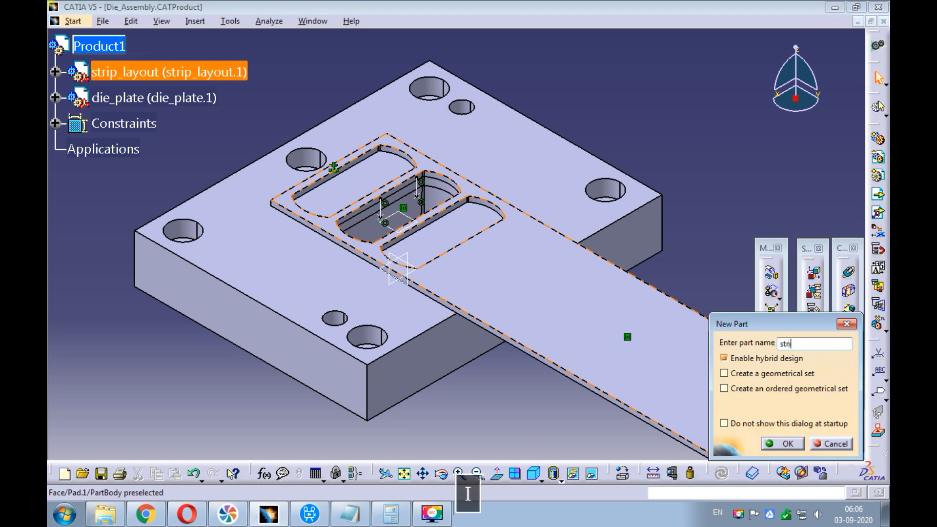
{"action": "type", "text": "ip_guide_plate_back"}
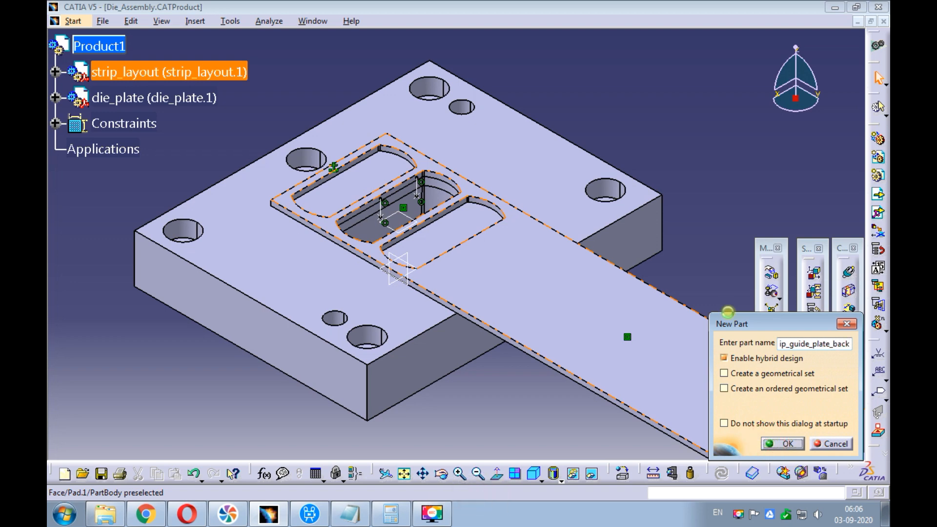
{"action": "key", "text": "Return"}
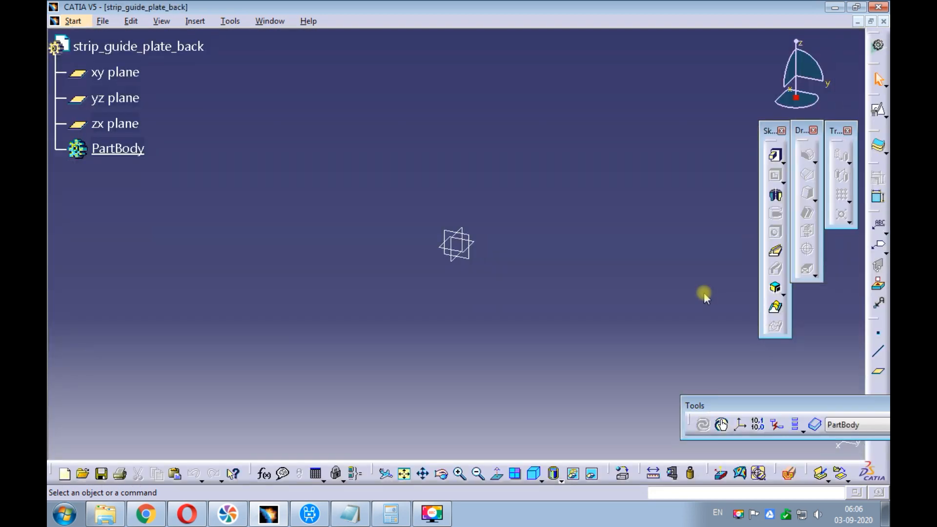
Step: Create a positioned sketch on the xy plane with the axes swapped and the V direction reversed
{"action": "left_click", "coordinate": [883, 117]}
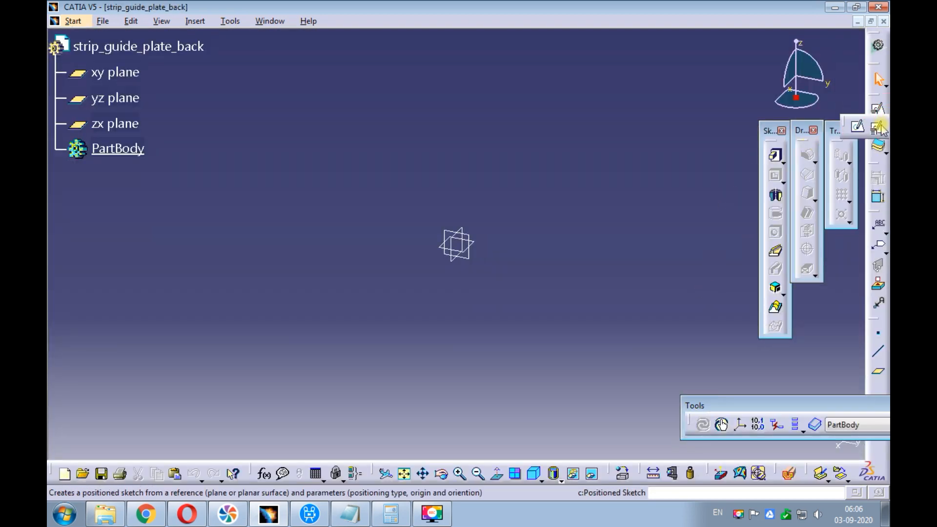
{"action": "left_click", "coordinate": [878, 126]}
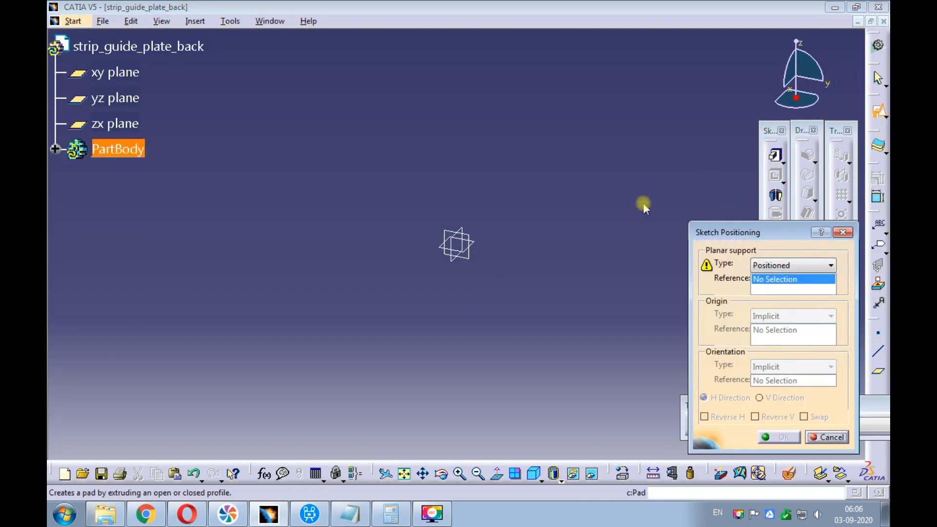
{"action": "left_click", "coordinate": [475, 243]}
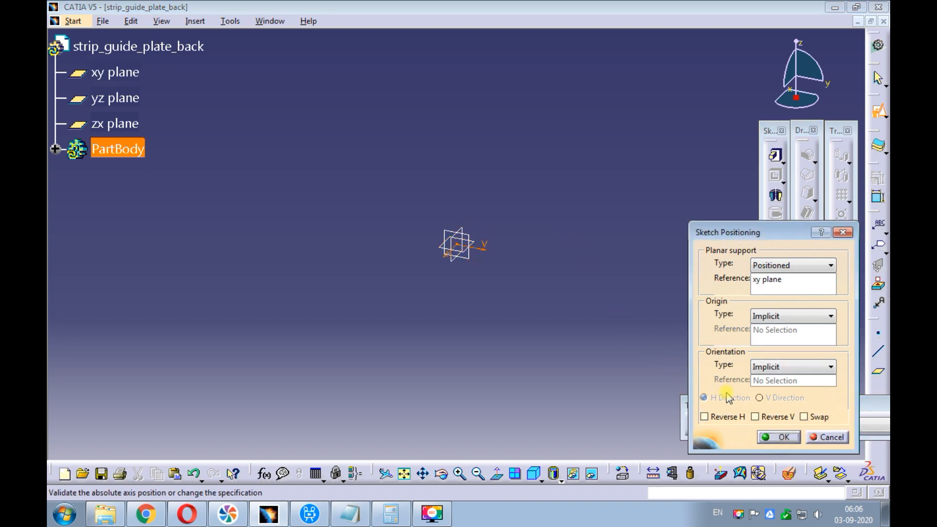
{"action": "left_click", "coordinate": [803, 417]}
{"action": "left_click", "coordinate": [754, 416]}
{"action": "left_click", "coordinate": [778, 436]}
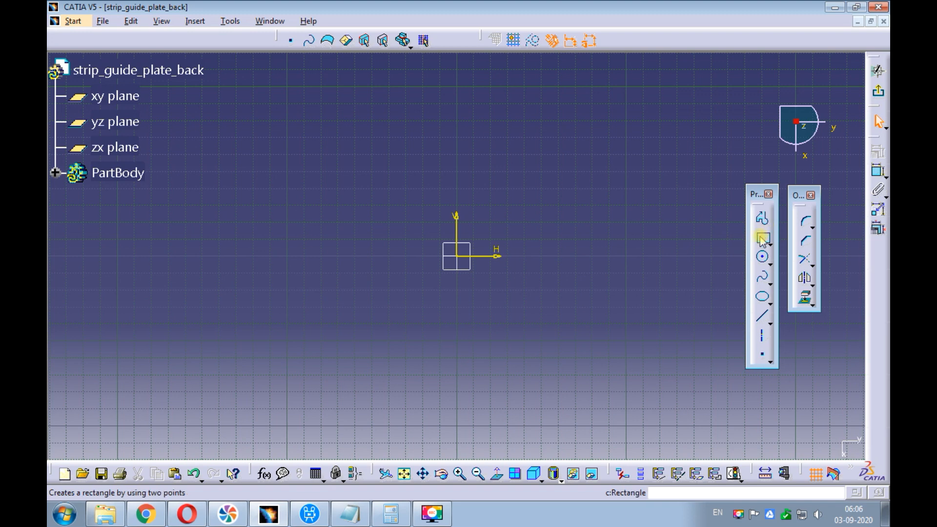
Step: Sketch a rectangle about 113 mm wide and 47 mm high with its lower corner on the sketch origin
{"action": "left_click", "coordinate": [762, 238]}
{"action": "left_click", "coordinate": [458, 257]}
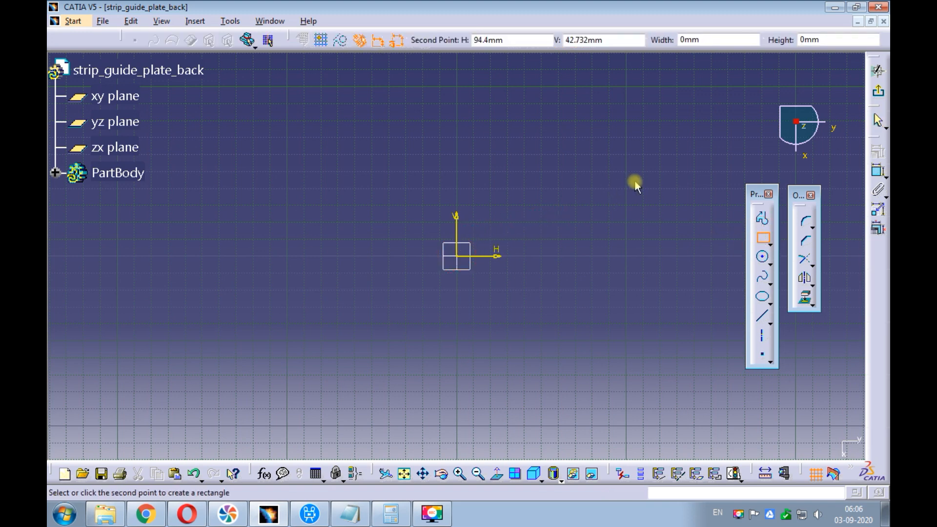
{"action": "left_click", "coordinate": [648, 176]}
{"action": "key", "text": "Escape"}
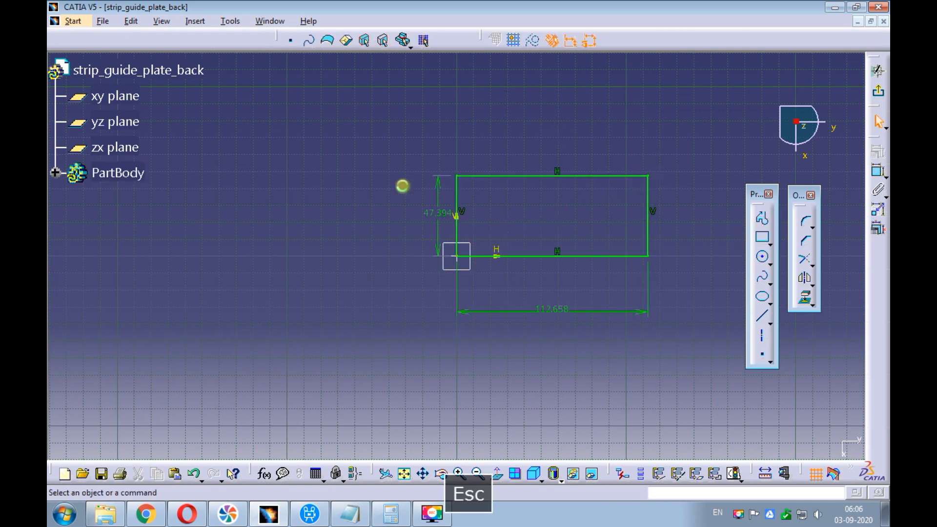
Step: Set the rectangle's height dimension to 25 mm
{"action": "left_click", "coordinate": [437, 217]}
{"action": "double_click", "coordinate": [438, 219]}
{"action": "type", "text": "25"}
{"action": "key", "text": "Return"}
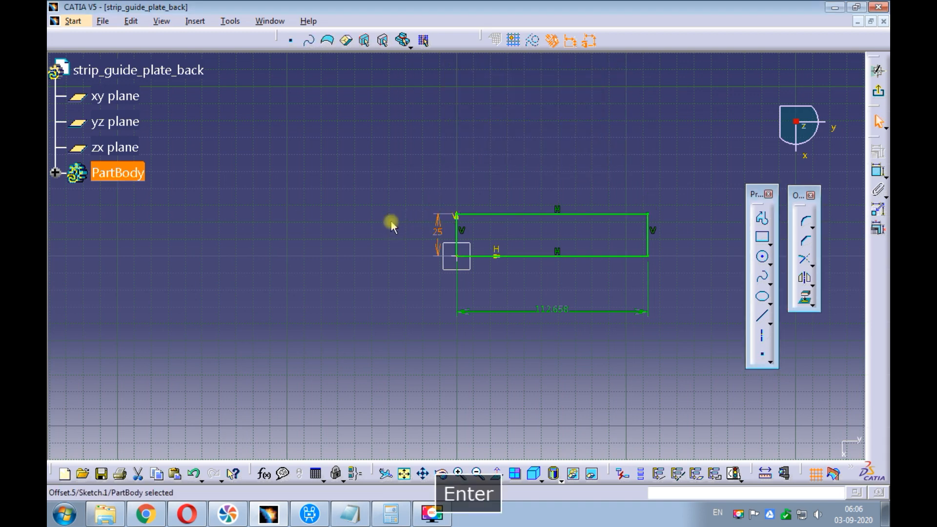
Step: Set the rectangle's width dimension to 144+50 mm and exit the sketch
{"action": "left_click", "coordinate": [547, 309]}
{"action": "double_click", "coordinate": [547, 310]}
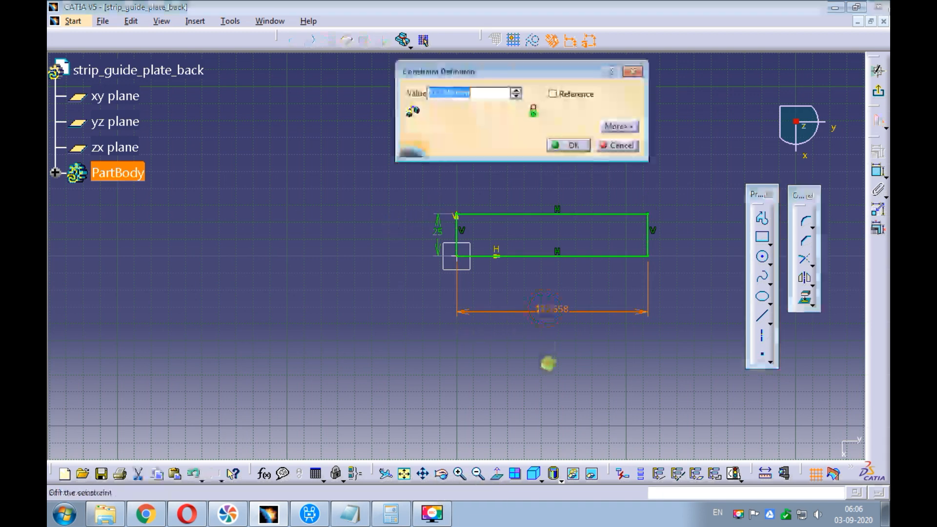
{"action": "type", "text": "144+50"}
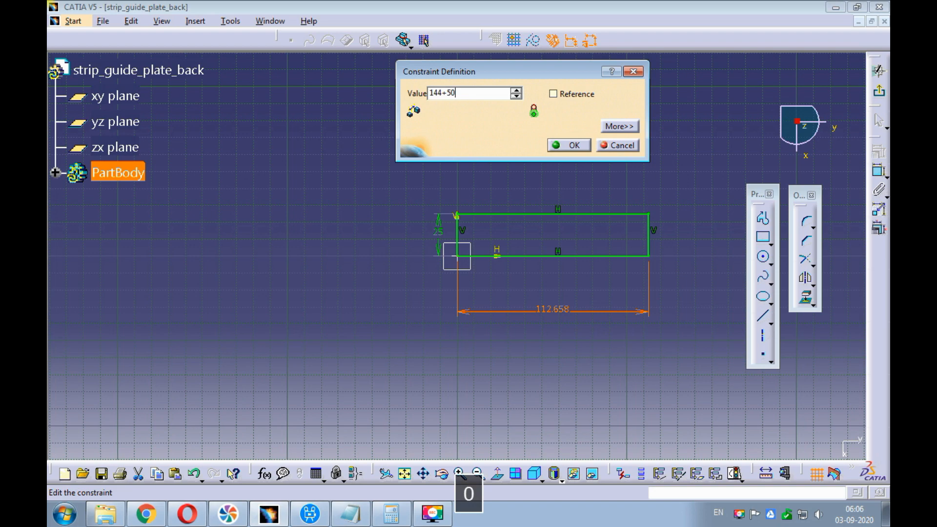
{"action": "key", "text": "Return"}
{"action": "mouse_move", "coordinate": [512, 150]}
{"action": "middle_mouse_down"}
{"action": "mouse_move", "coordinate": [385, 153]}
{"action": "mouse_move", "coordinate": [395, 154]}
{"action": "mouse_move", "coordinate": [388, 163]}
{"action": "middle_mouse_up"}
{"action": "left_click", "coordinate": [393, 174]}
{"action": "left_click", "coordinate": [878, 94]}
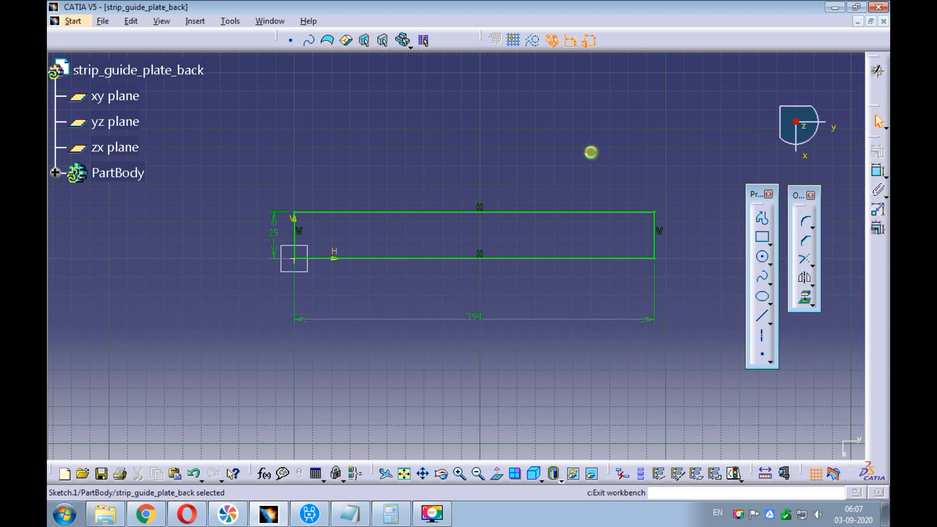
Step: Pad the rectangle sketch to a length of 12 mm
{"action": "left_click", "coordinate": [775, 156]}
{"action": "left_click", "coordinate": [537, 268]}
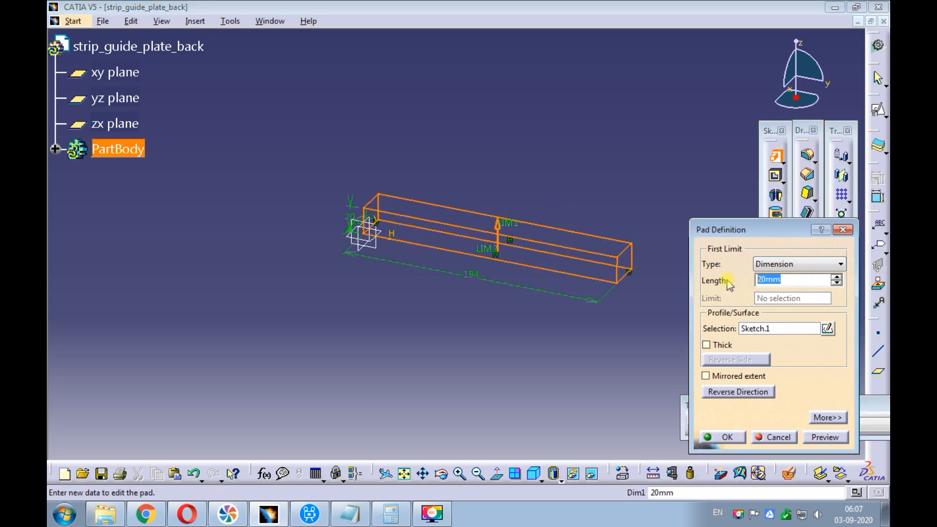
{"action": "type", "text": "12"}
{"action": "left_click", "coordinate": [814, 436]}
{"action": "left_click", "coordinate": [739, 438]}
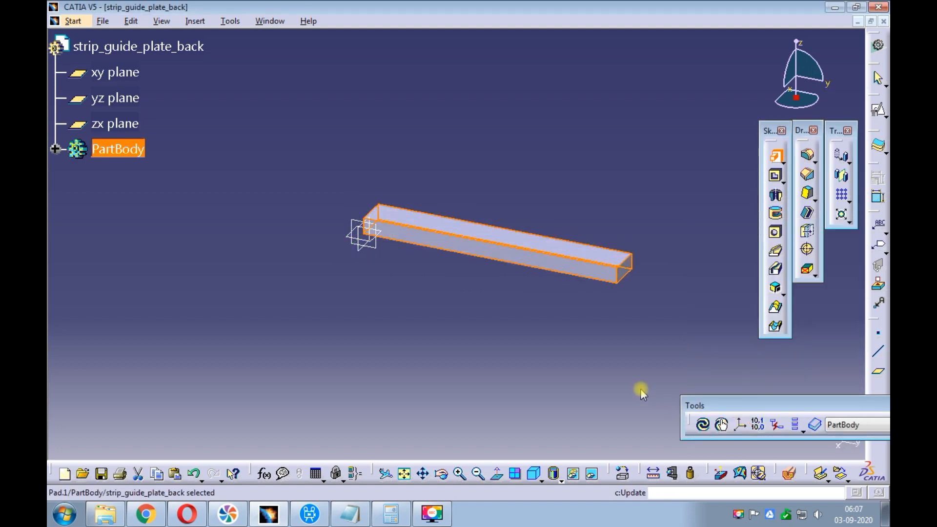
{"action": "left_click", "coordinate": [605, 355]}
Step: Show the whole plate in isometric view and save the part as strip_guide_plate_back.CATPart in the Blanking_Die folder
{"action": "middle_click_drag", "start_coordinate": [550, 189], "coordinate": [553, 141], "text": "ctrl"}
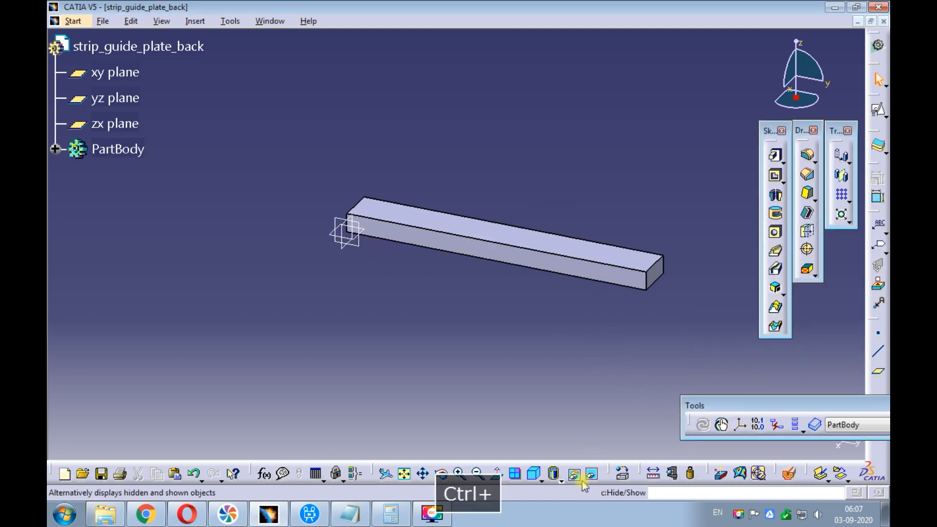
{"action": "left_click", "coordinate": [534, 473]}
{"action": "left_click", "coordinate": [404, 473]}
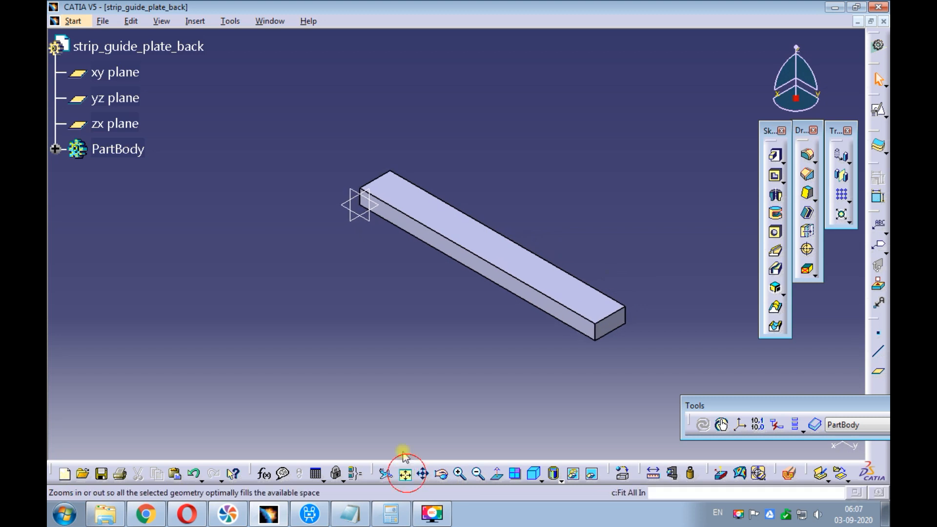
{"action": "left_click", "coordinate": [339, 298]}
{"action": "left_click", "coordinate": [103, 21]}
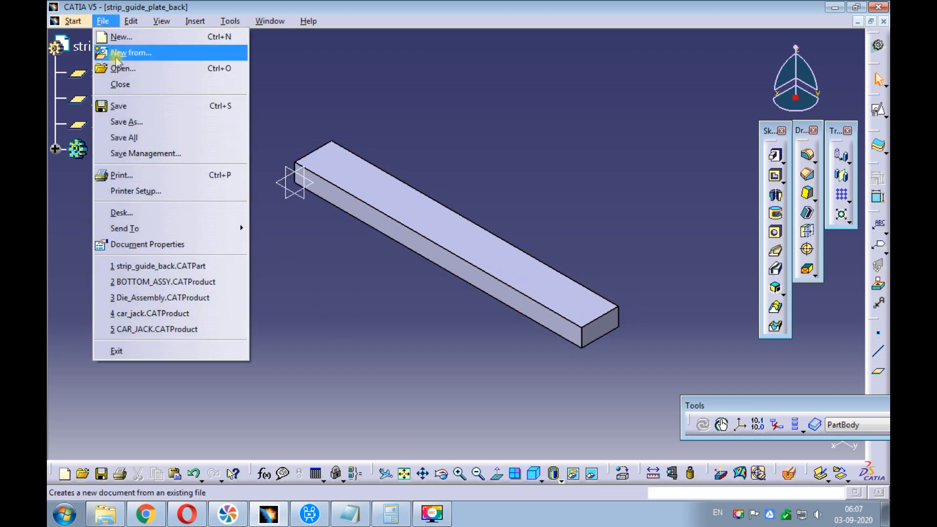
{"action": "left_click", "coordinate": [118, 103]}
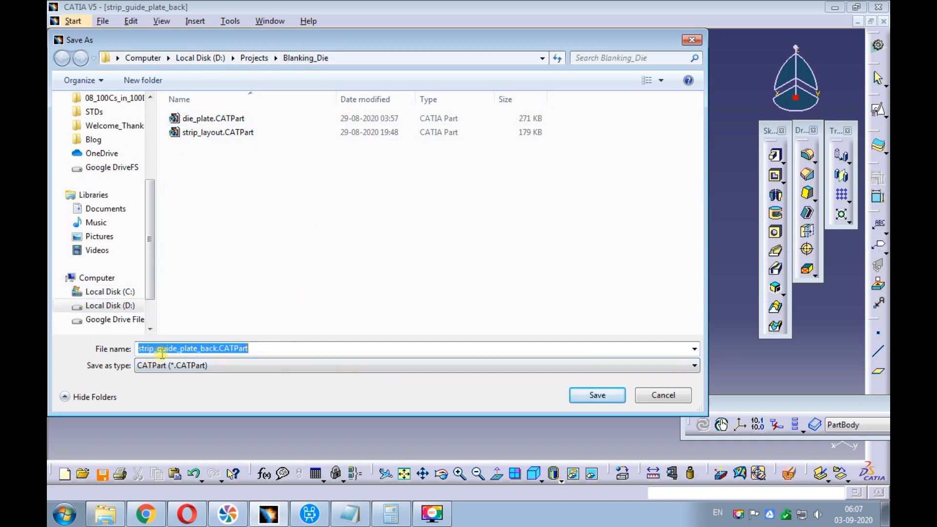
{"action": "left_click", "coordinate": [587, 395]}
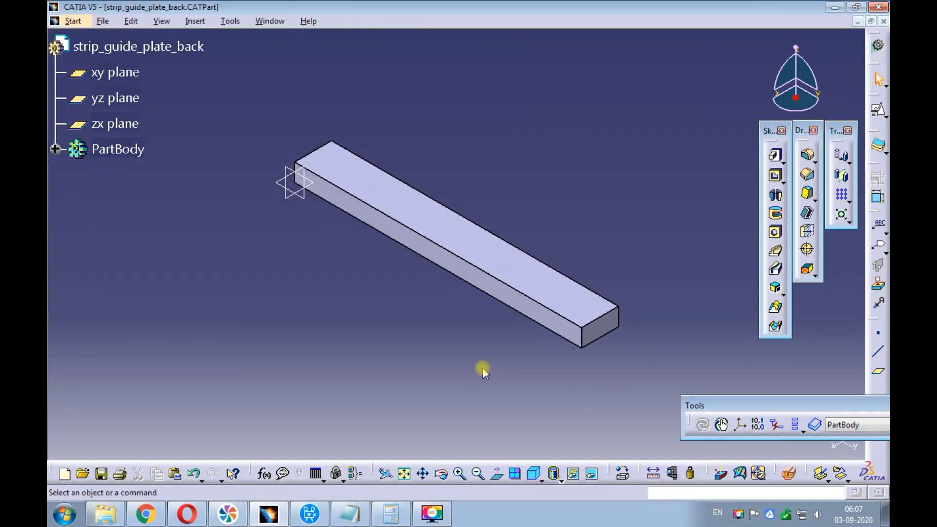
Step: Create a positioned sketch on the plate's upper face with the axes swapped and the V direction reversed
{"action": "left_click", "coordinate": [875, 111]}
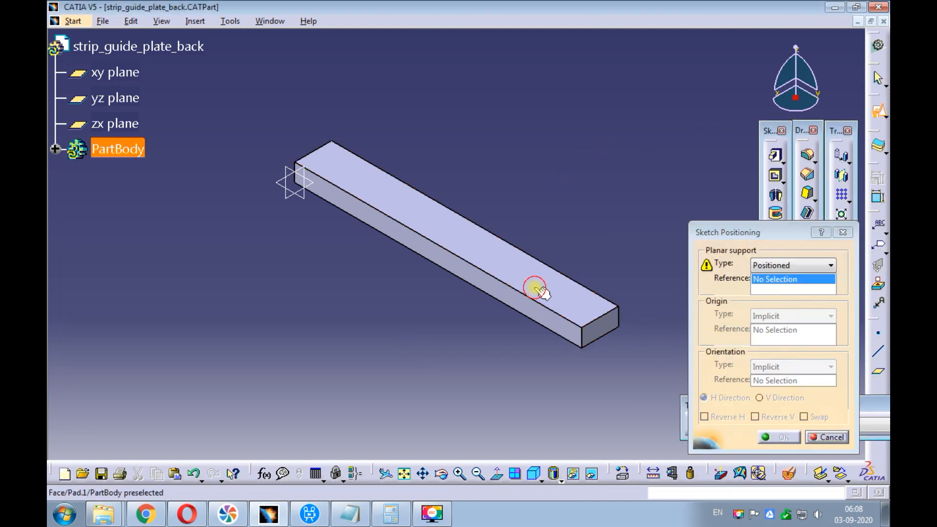
{"action": "left_click", "coordinate": [547, 301]}
{"action": "left_click", "coordinate": [816, 416]}
{"action": "left_click", "coordinate": [769, 416]}
{"action": "left_click", "coordinate": [778, 436]}
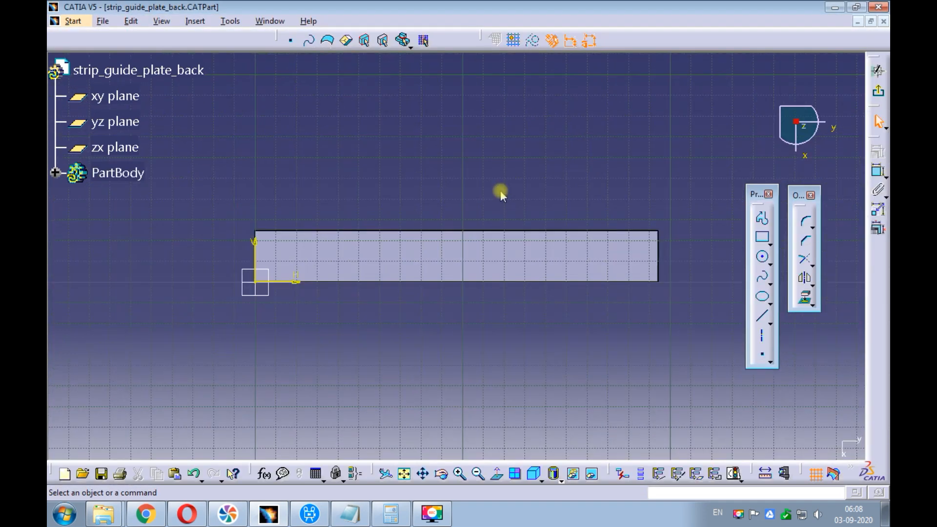
Step: Draw an infinite horizontal line lengthwise through the middle of the plate and convert it to a construction element
{"action": "left_click", "coordinate": [768, 323]}
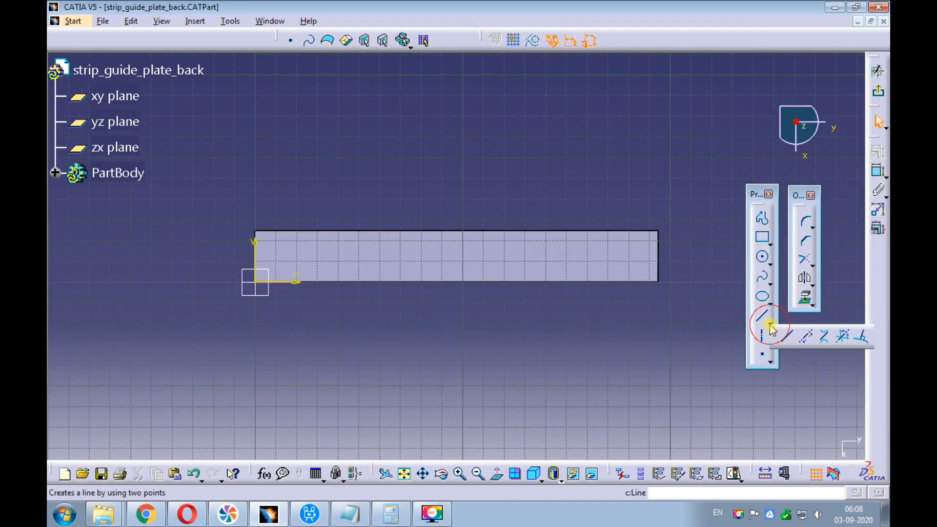
{"action": "left_click", "coordinate": [804, 336]}
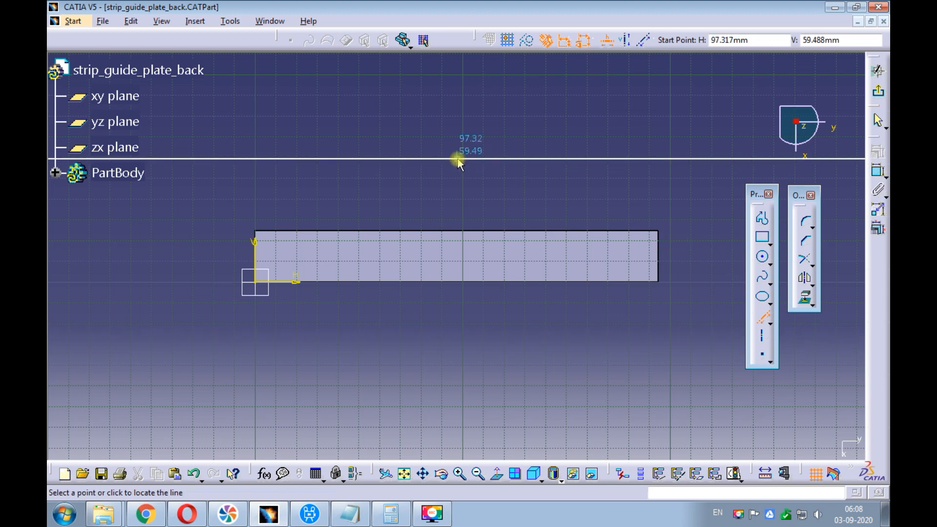
{"action": "left_click", "coordinate": [357, 257]}
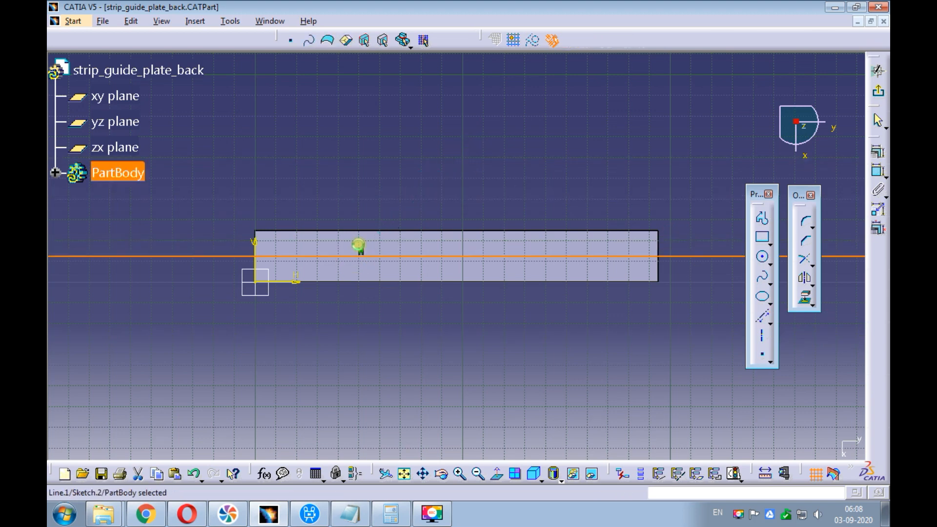
{"action": "key", "text": "Escape"}
{"action": "left_click", "coordinate": [392, 256]}
{"action": "right_click", "coordinate": [393, 257]}
{"action": "mouse_move", "coordinate": [439, 456]}
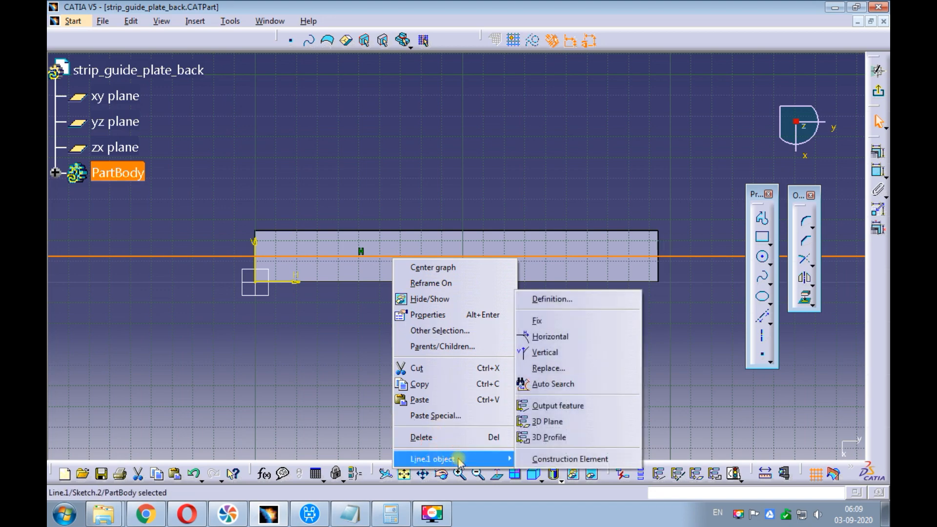
{"action": "left_click", "coordinate": [540, 455]}
Step: Place six points on the construction line, in pairs near the plate's two ends and around its middle
{"action": "mouse_move", "coordinate": [392, 226]}
{"action": "middle_mouse_down", "text": "ctrl"}
{"action": "mouse_move", "coordinate": [388, 175]}
{"action": "mouse_move", "coordinate": [368, 169]}
{"action": "mouse_move", "coordinate": [372, 161]}
{"action": "mouse_move", "coordinate": [479, 239]}
{"action": "middle_mouse_up", "text": "ctrl"}
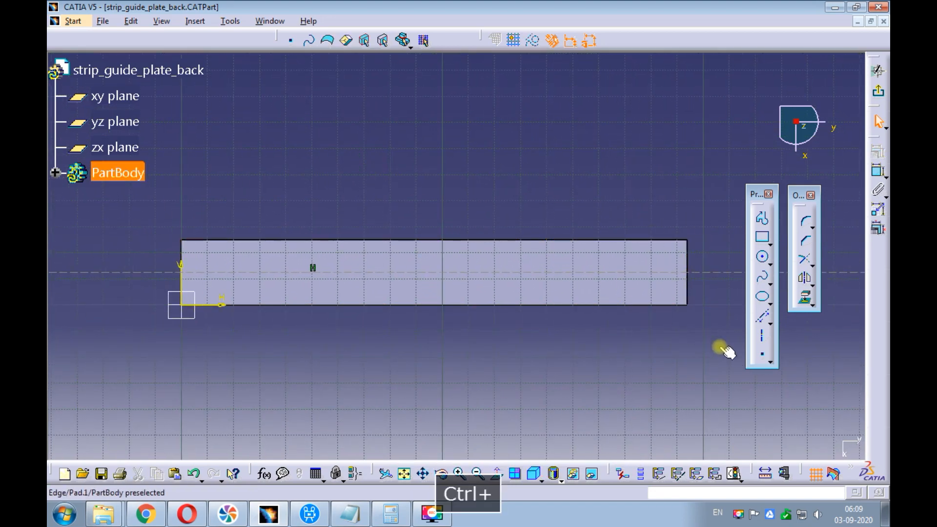
{"action": "left_click", "coordinate": [760, 357]}
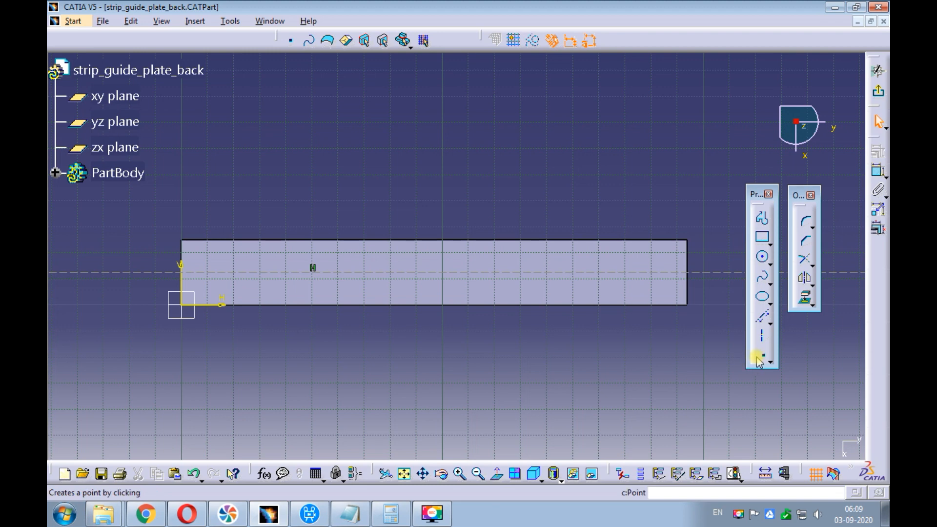
{"action": "left_click", "coordinate": [225, 271]}
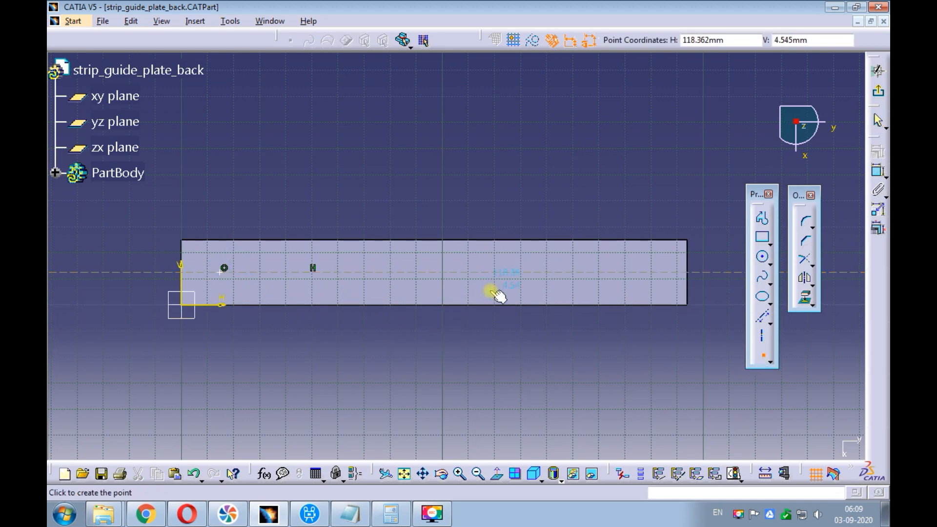
{"action": "left_click", "coordinate": [483, 272]}
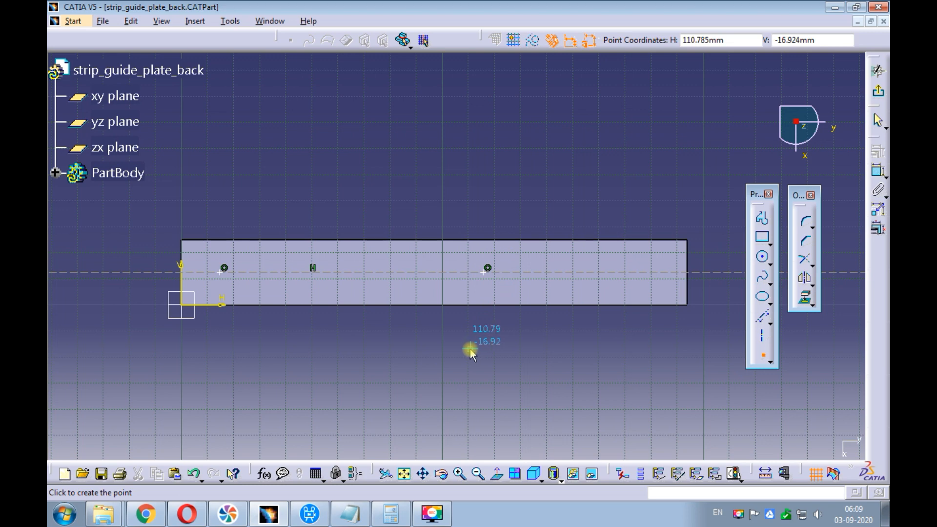
{"action": "left_click", "coordinate": [266, 272]}
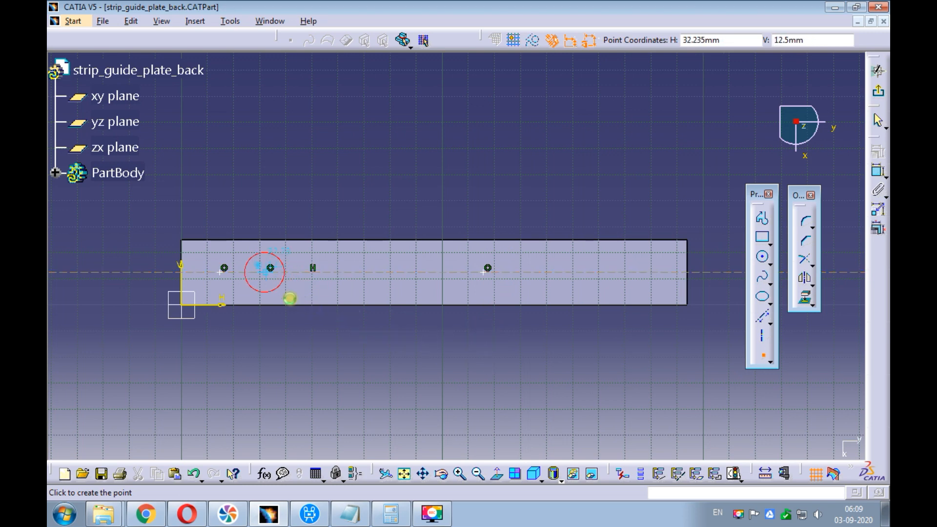
{"action": "left_click", "coordinate": [429, 272]}
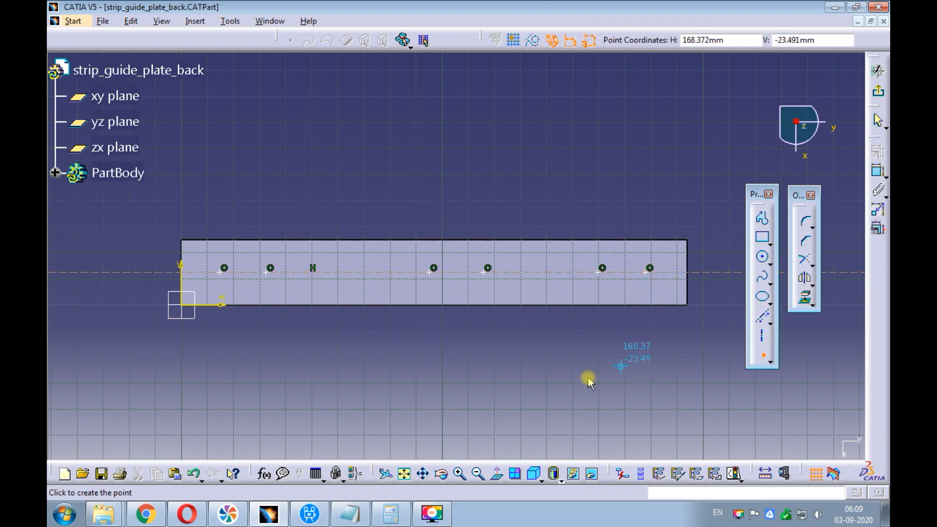
{"action": "key", "text": "Escape"}
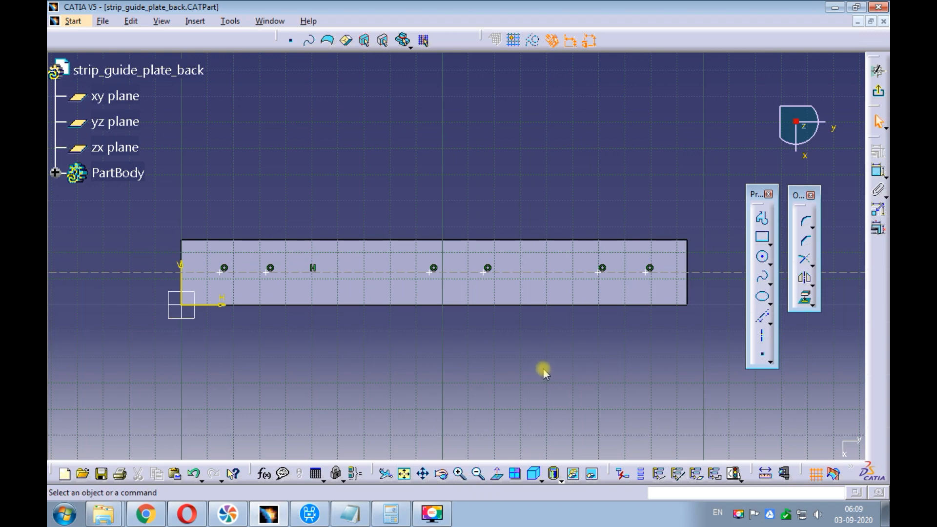
{"action": "key", "text": "Escape"}
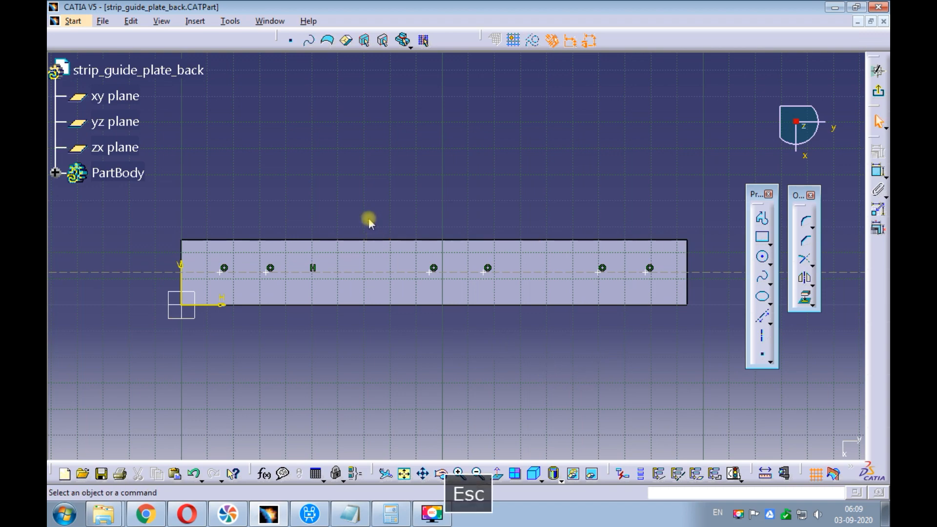
Step: Constrain the plate's two long edges to be symmetric about the construction line
{"action": "mouse_move", "coordinate": [341, 192]}
{"action": "middle_mouse_down", "text": "ctrl"}
{"action": "mouse_move", "coordinate": [335, 174]}
{"action": "mouse_move", "coordinate": [335, 185]}
{"action": "mouse_move", "coordinate": [356, 184]}
{"action": "middle_mouse_up", "text": "ctrl"}
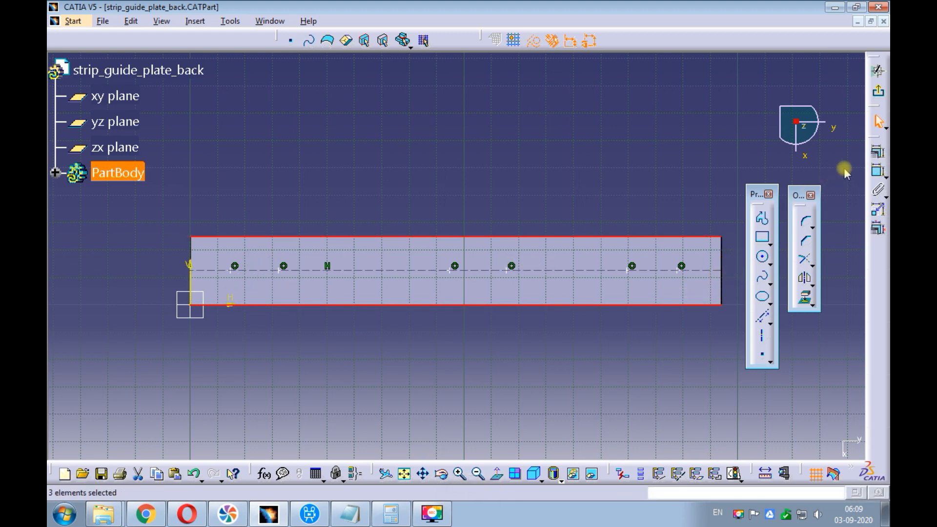
{"action": "left_click", "coordinate": [878, 152]}
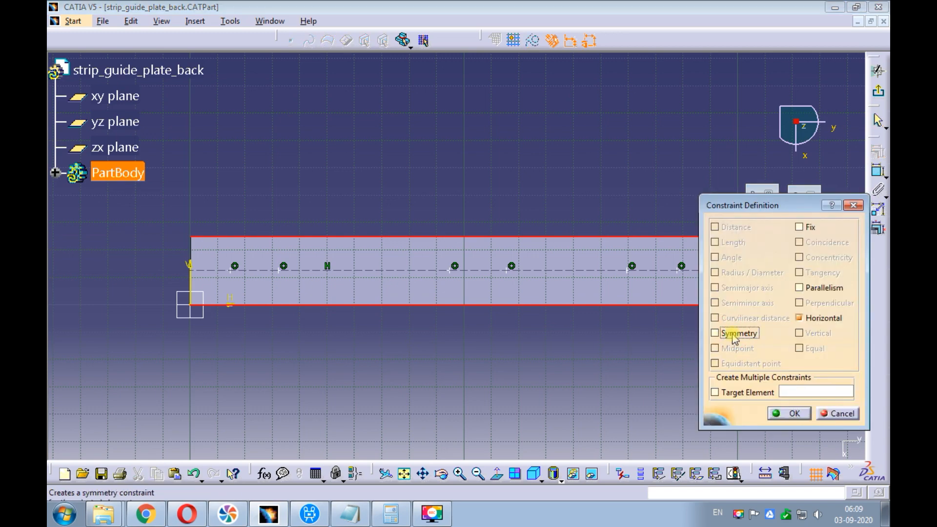
{"action": "left_click", "coordinate": [788, 413]}
{"action": "mouse_move", "coordinate": [390, 341]}
{"action": "middle_mouse_down", "text": "ctrl"}
{"action": "mouse_move", "coordinate": [378, 350]}
{"action": "mouse_move", "coordinate": [384, 339]}
{"action": "middle_mouse_up", "text": "ctrl"}
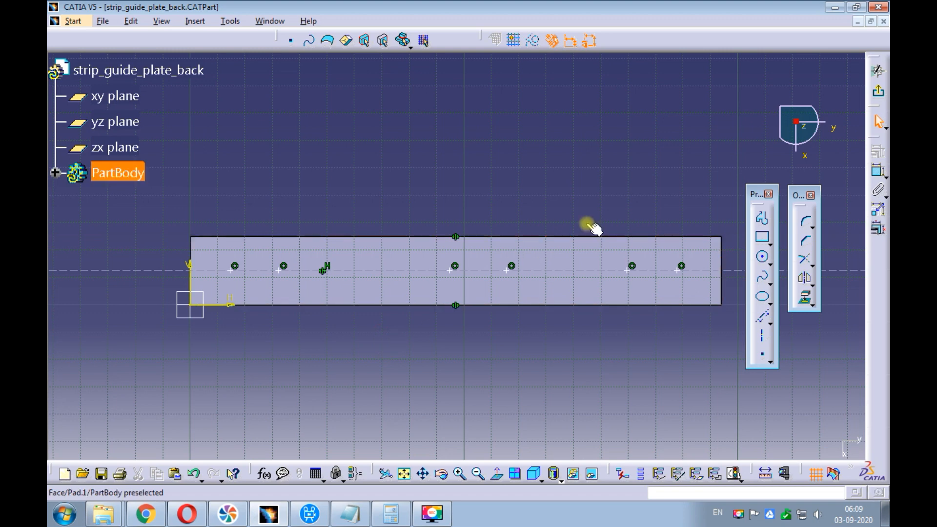
Step: Dimension the first point from the plate's short edge at the origin, and the spacing between the first two points
{"action": "left_click", "coordinate": [877, 171]}
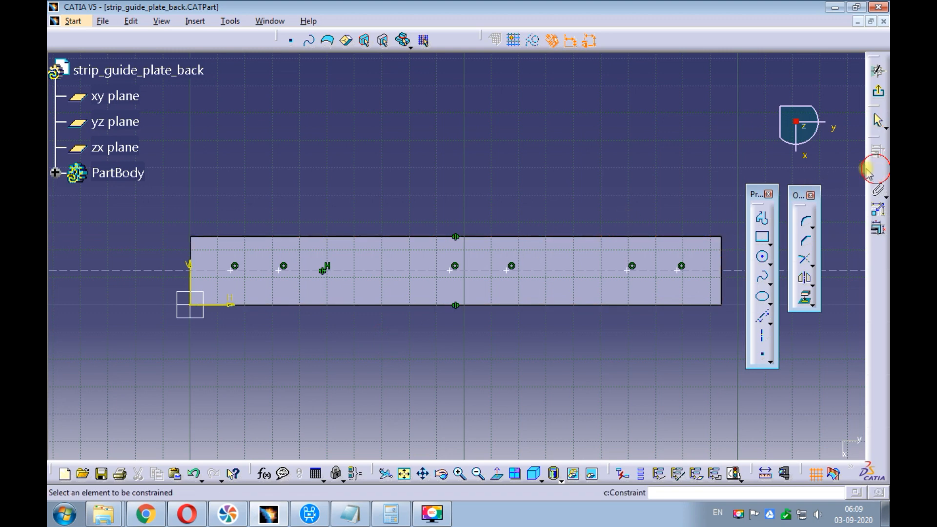
{"action": "left_click", "coordinate": [190, 250]}
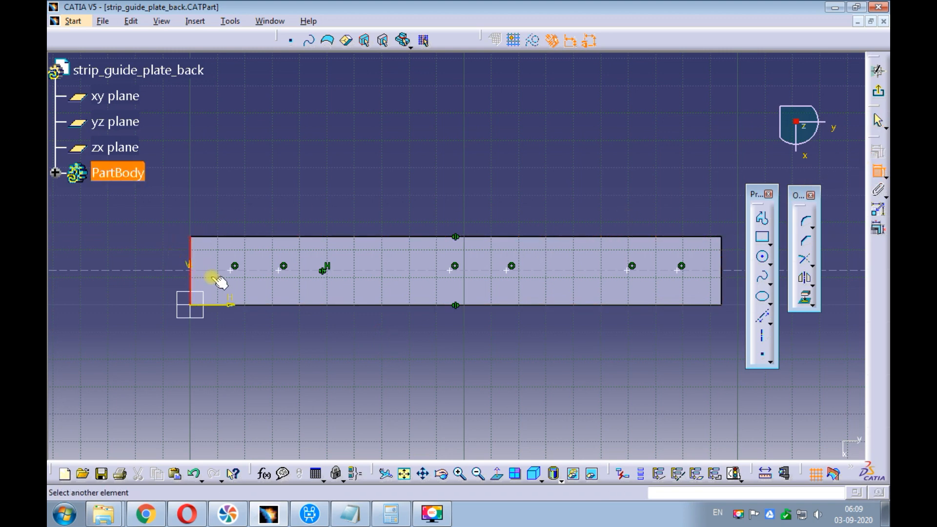
{"action": "left_click", "coordinate": [234, 266]}
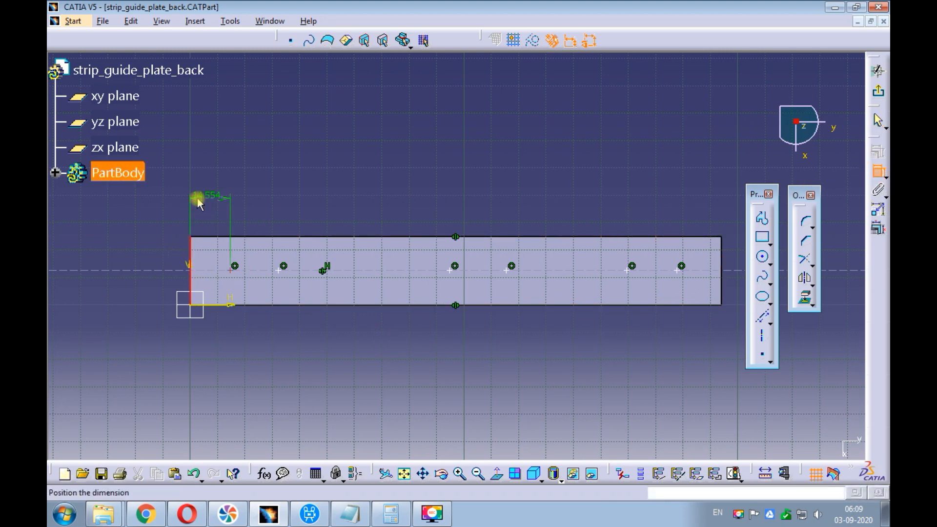
{"action": "left_click", "coordinate": [274, 190]}
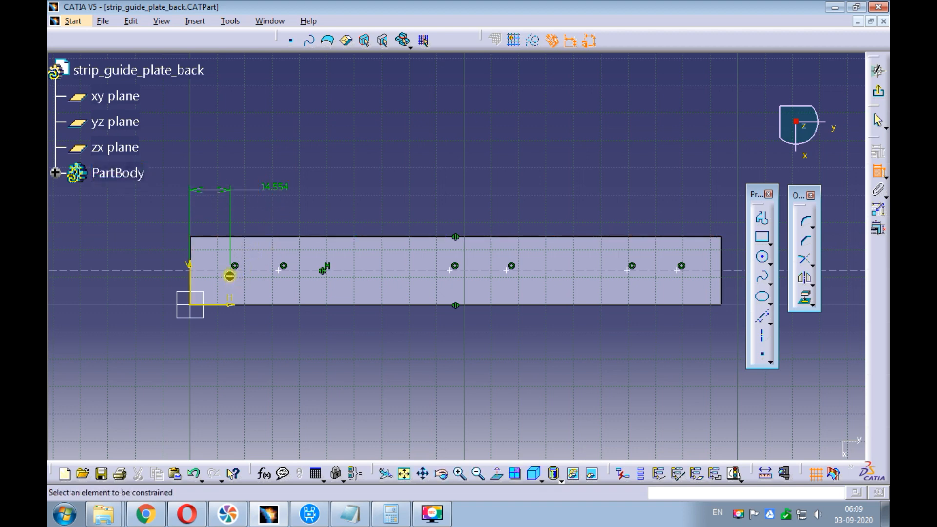
{"action": "left_click", "coordinate": [232, 269]}
{"action": "left_click", "coordinate": [279, 273]}
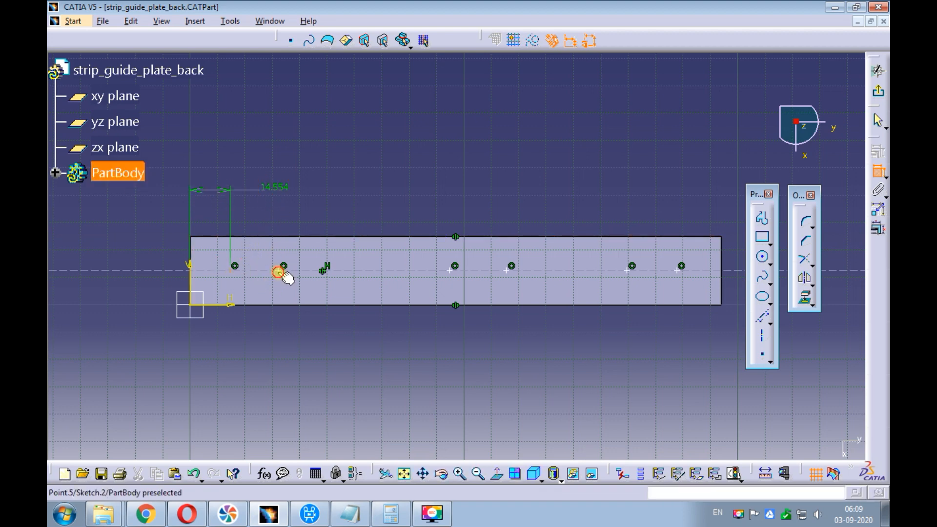
{"action": "left_click", "coordinate": [256, 368]}
{"action": "middle_click_drag", "start_coordinate": [355, 334], "coordinate": [392, 341]}
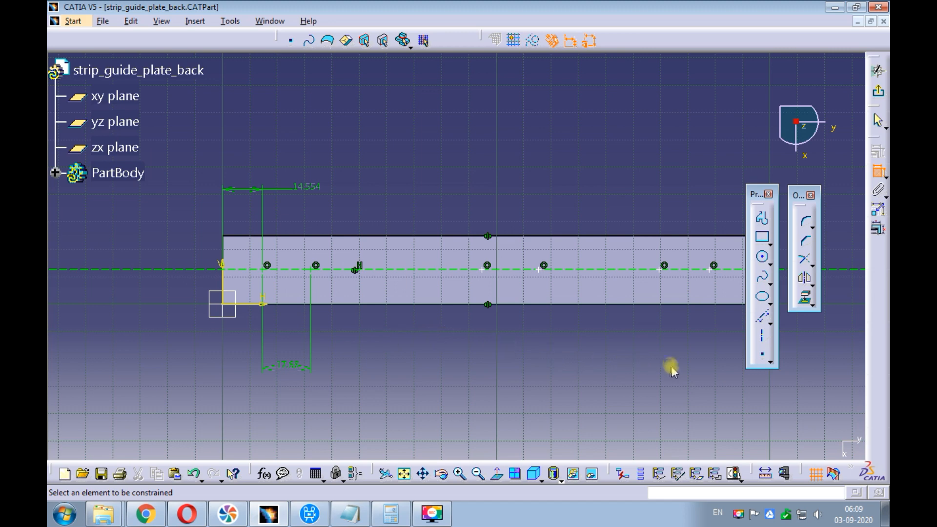
Step: Draw an infinite vertical line across the plate about 134 mm from the origin and convert it to a construction element
{"action": "left_click", "coordinate": [763, 319]}
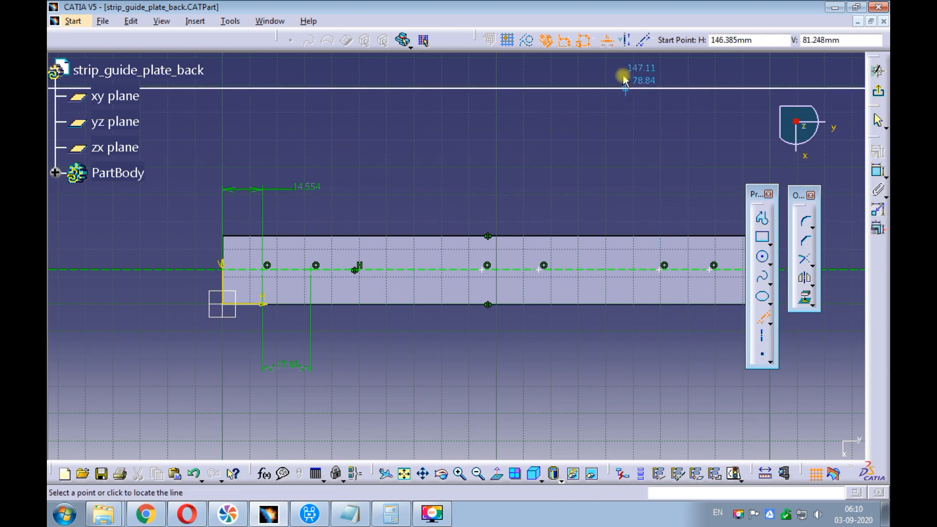
{"action": "left_click", "coordinate": [625, 40]}
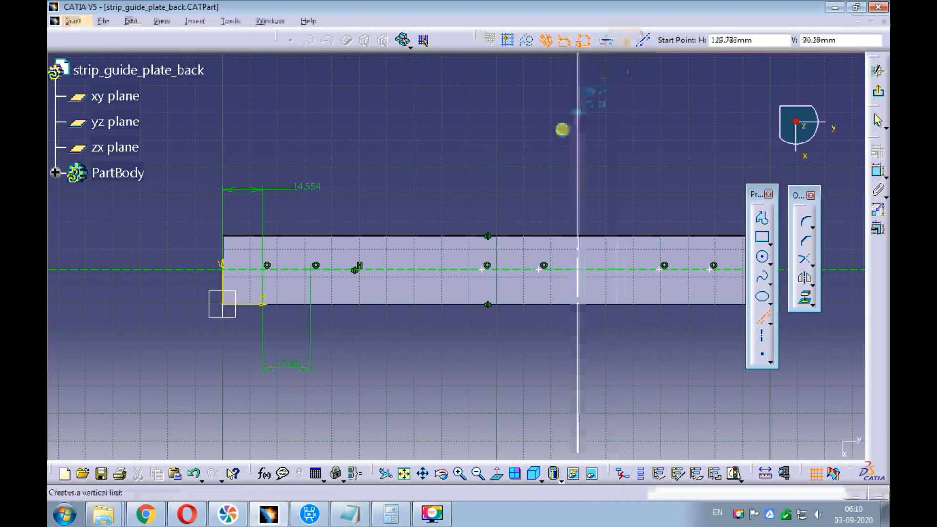
{"action": "left_click", "coordinate": [588, 157]}
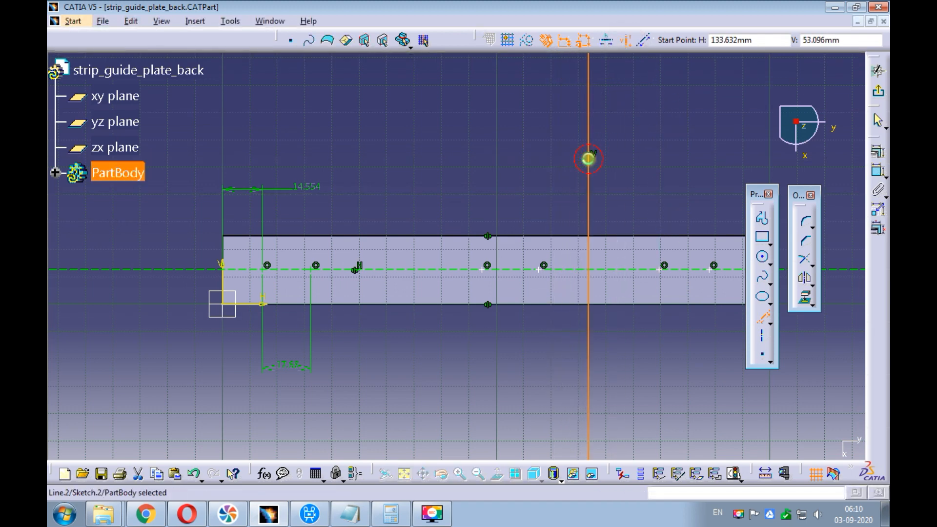
{"action": "right_click", "coordinate": [589, 185]}
{"action": "mouse_move", "coordinate": [639, 386]}
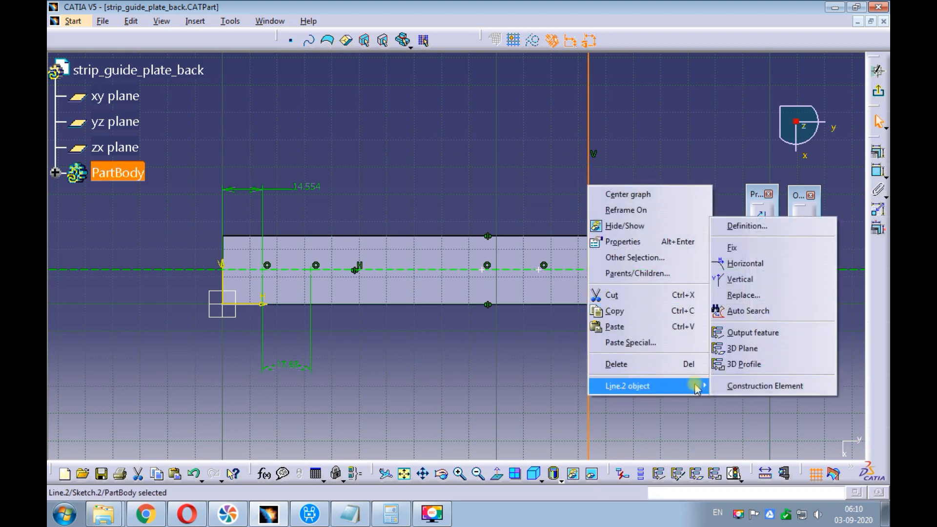
{"action": "left_click", "coordinate": [730, 386]}
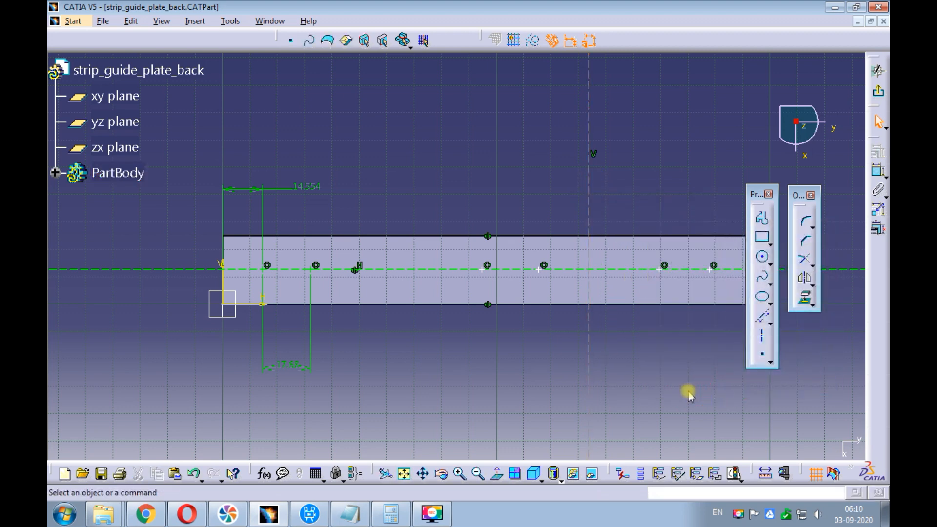
Step: Constrain the vertical construction line to 144 mm from the plate's end at the origin
{"action": "left_click", "coordinate": [878, 170]}
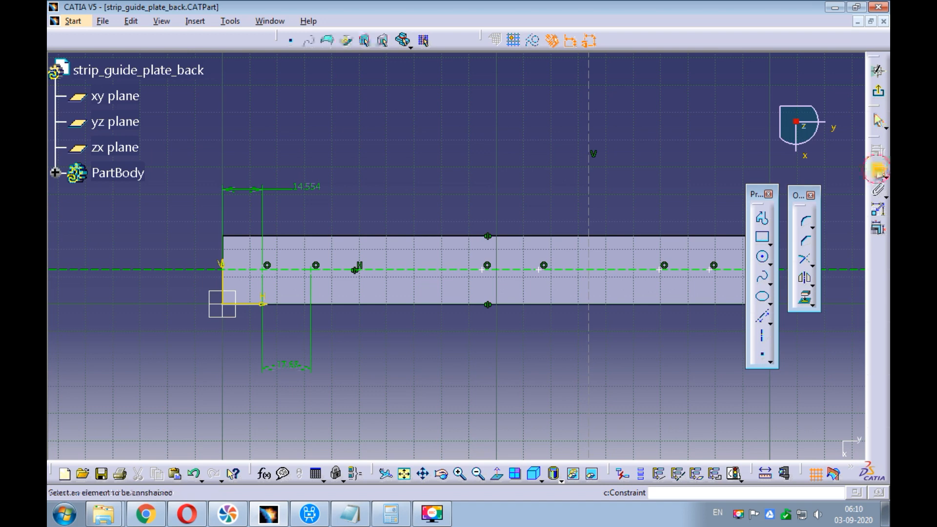
{"action": "left_click", "coordinate": [223, 249]}
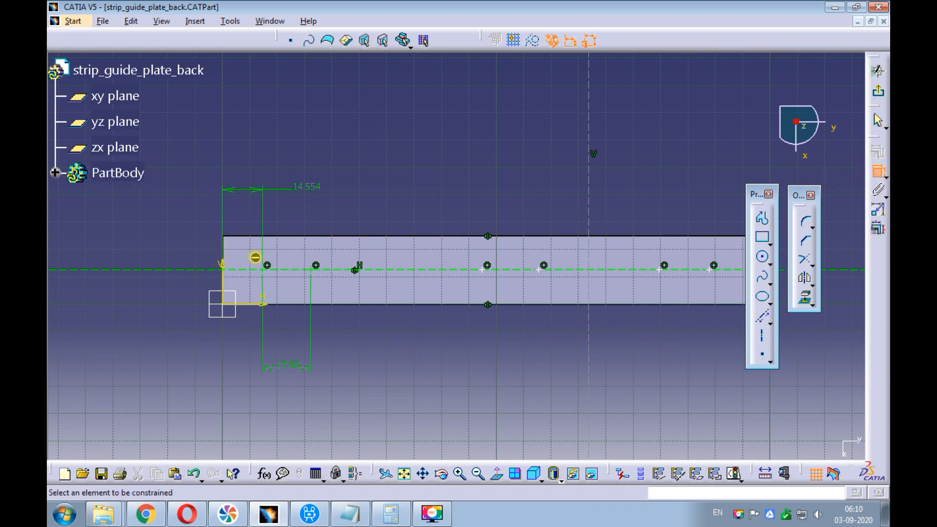
{"action": "left_click", "coordinate": [224, 279]}
{"action": "left_click", "coordinate": [590, 209]}
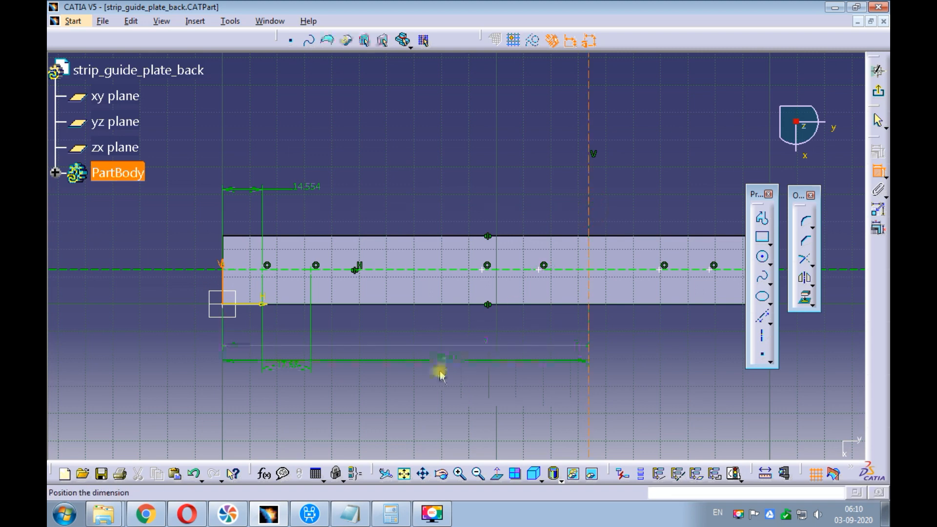
{"action": "left_click", "coordinate": [414, 402]}
{"action": "double_click", "coordinate": [411, 401]}
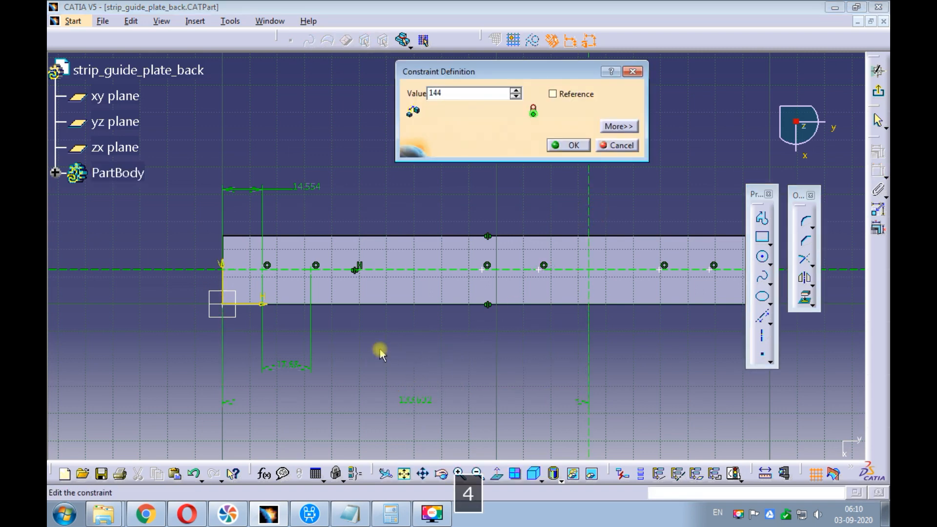
{"action": "type", "text": "144"}
{"action": "key", "text": "Return"}
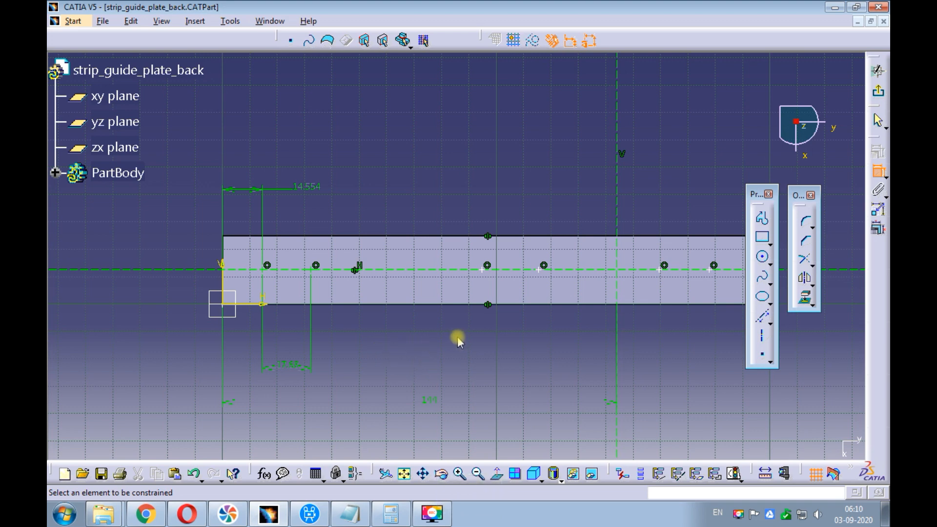
Step: Dimension the fourth point from the vertical construction line, and the spacing between the two middle points
{"action": "left_click", "coordinate": [619, 210]}
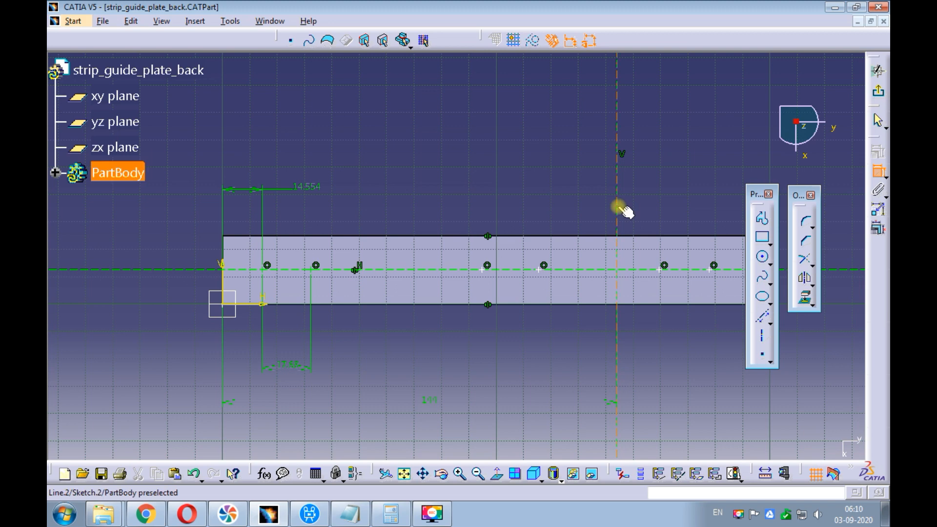
{"action": "left_click", "coordinate": [544, 266]}
{"action": "left_click", "coordinate": [556, 184]}
{"action": "left_click", "coordinate": [537, 270]}
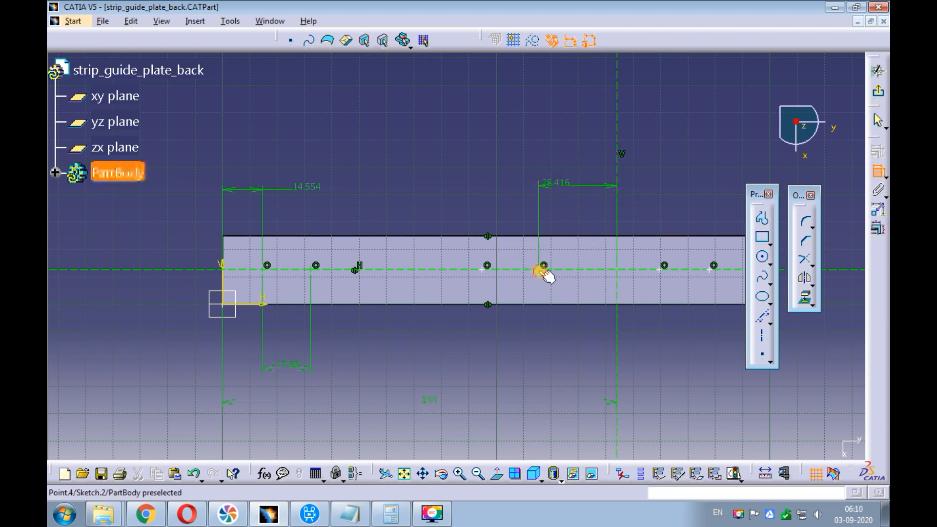
{"action": "left_click", "coordinate": [487, 267]}
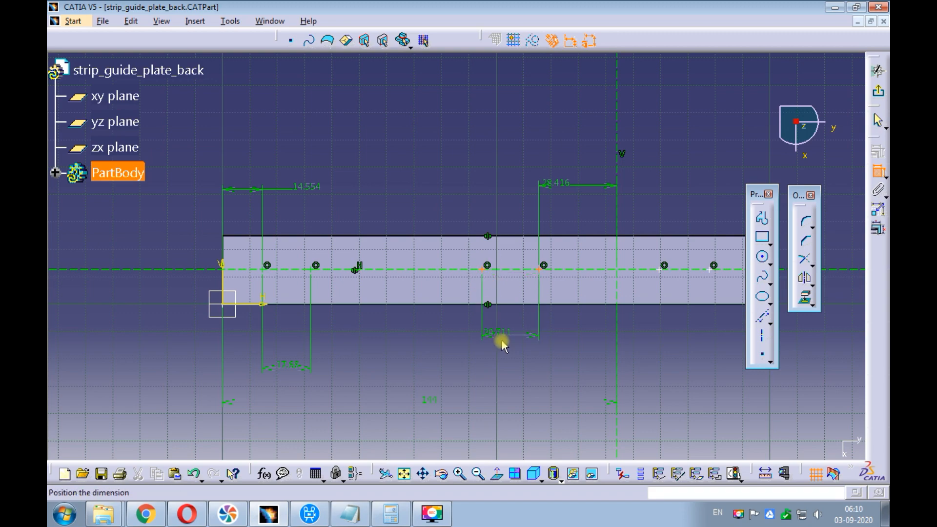
{"action": "left_click", "coordinate": [503, 345]}
{"action": "middle_click_drag", "start_coordinate": [547, 317], "coordinate": [496, 303]}
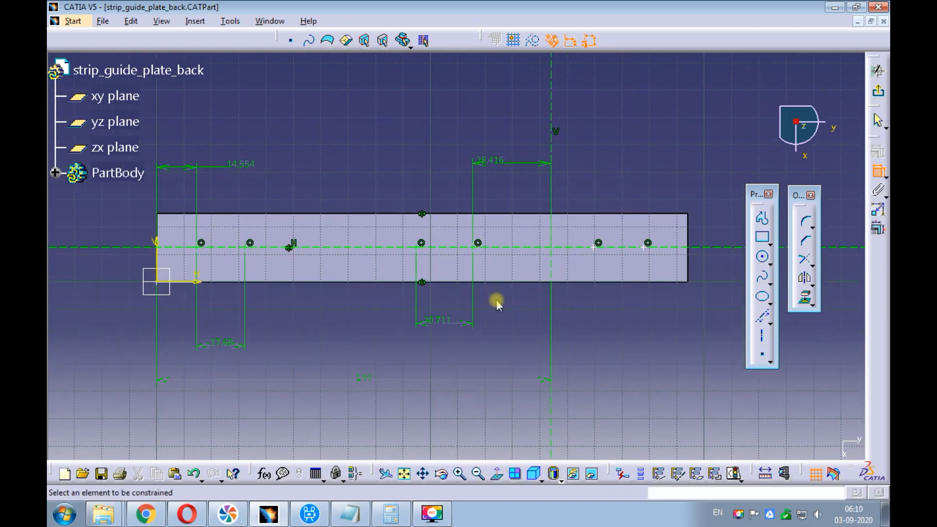
Step: Dimension the fifth point from the vertical construction line and the sixth point from the plate's far short edge
{"action": "left_click", "coordinate": [551, 186]}
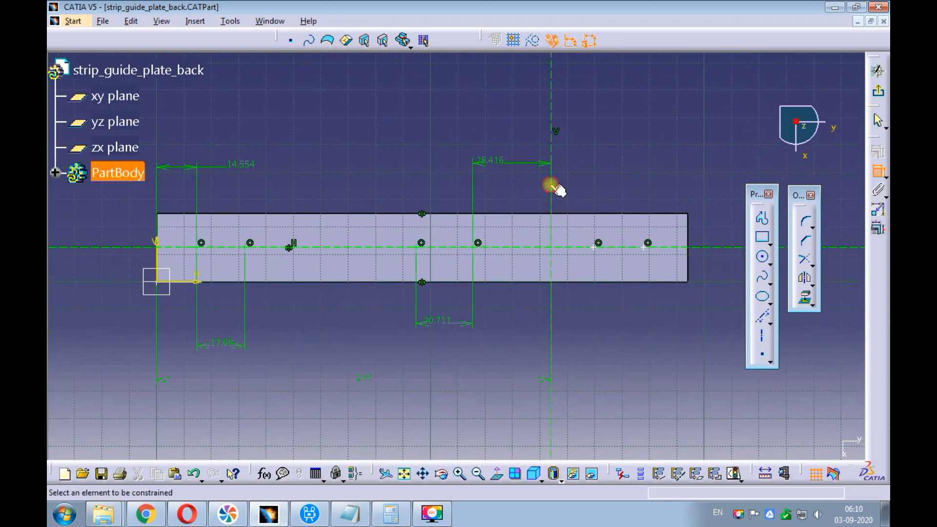
{"action": "left_click", "coordinate": [594, 249]}
{"action": "left_click", "coordinate": [583, 176]}
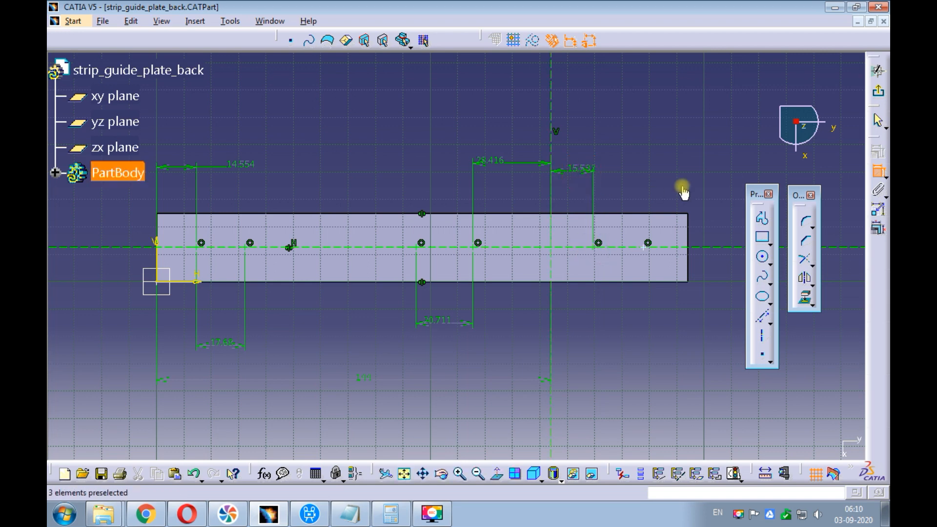
{"action": "left_click", "coordinate": [689, 236]}
{"action": "left_click", "coordinate": [648, 246]}
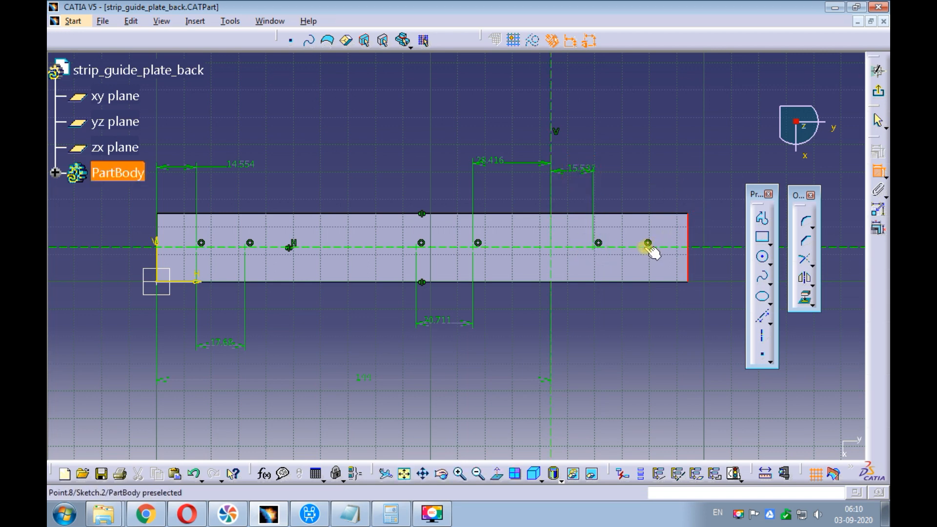
{"action": "left_click", "coordinate": [664, 171]}
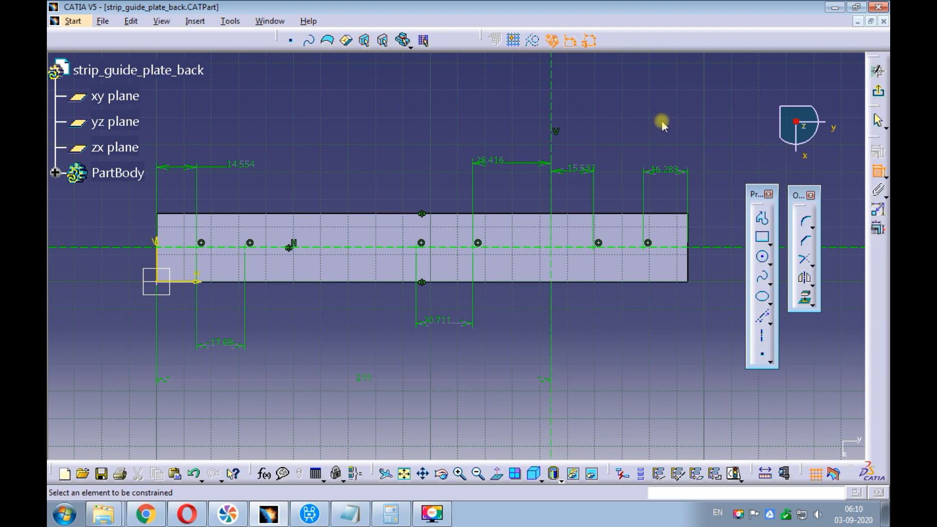
{"action": "middle_click_drag", "start_coordinate": [368, 104], "coordinate": [379, 109]}
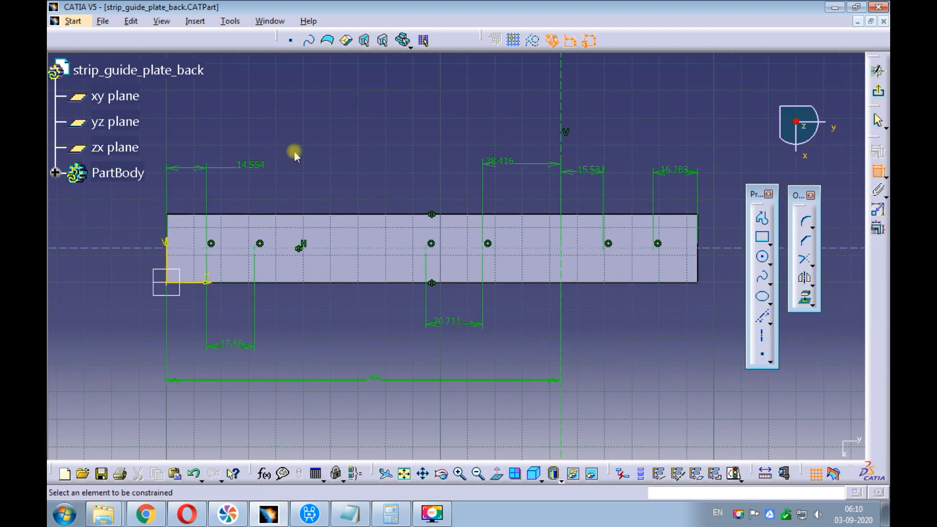
Step: Set the first point's offset from the origin-end edge and the fourth point's offset from the vertical line to 15 mm each
{"action": "double_click", "coordinate": [253, 167]}
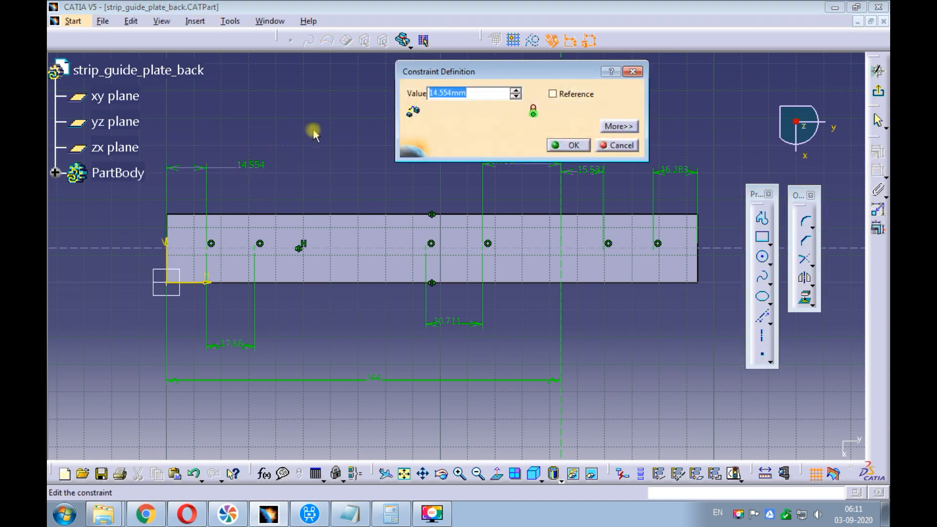
{"action": "key", "text": "Return"}
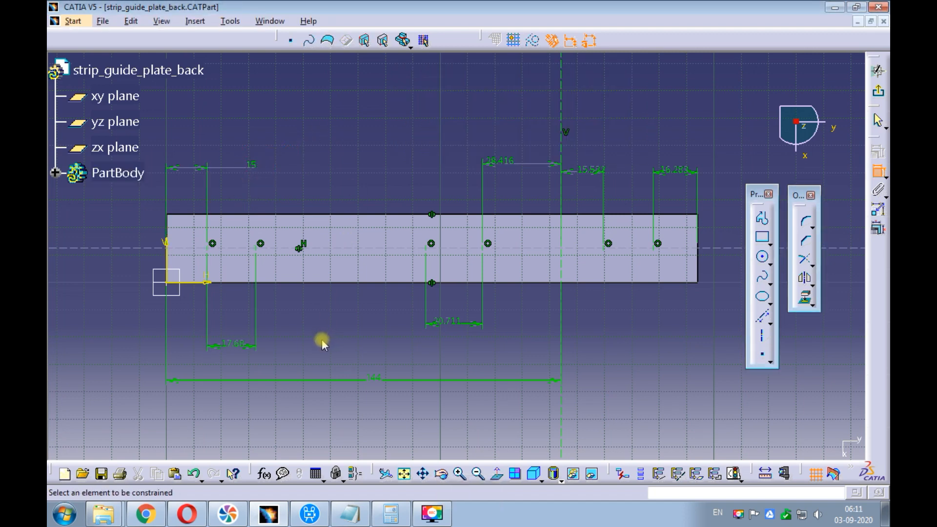
{"action": "double_click", "coordinate": [498, 164]}
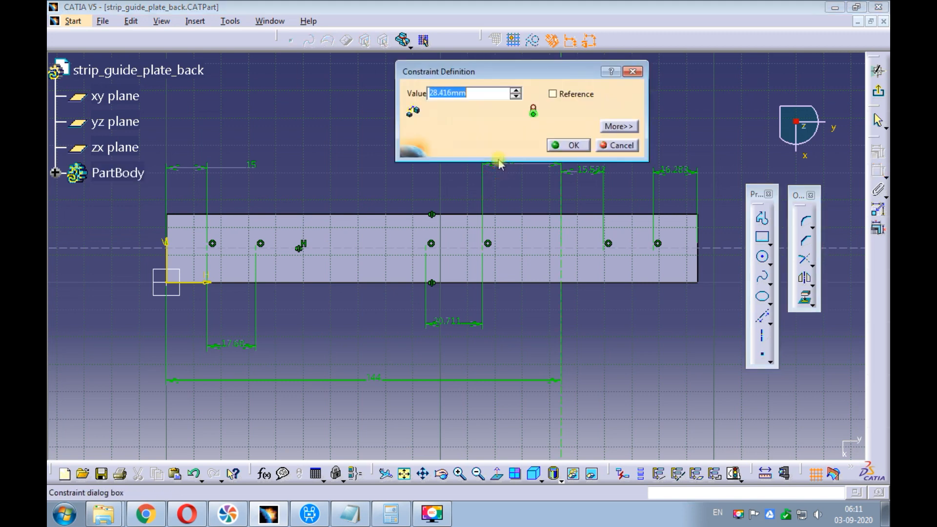
{"action": "type", "text": "15"}
{"action": "key", "text": "Return"}
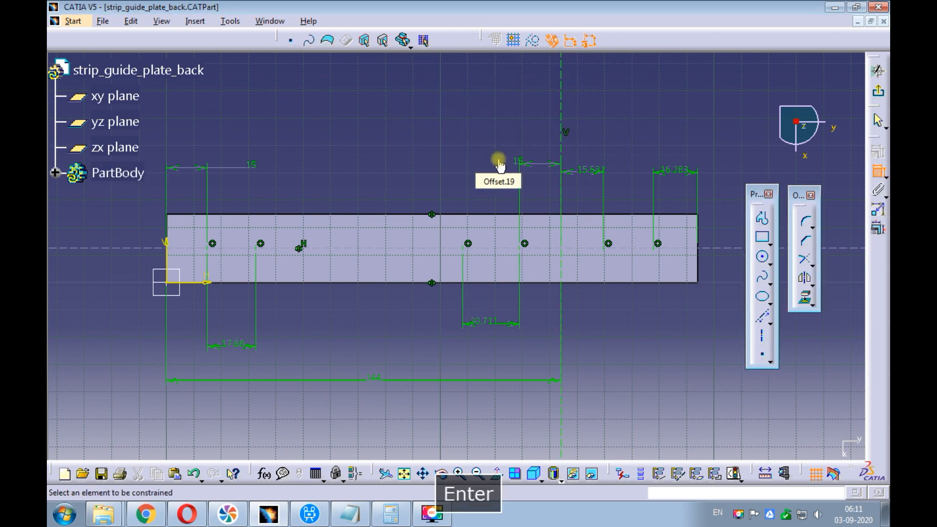
Step: Set the fifth point's offset from the vertical line and the sixth point's offset from the far edge to 15 mm each
{"action": "double_click", "coordinate": [591, 170]}
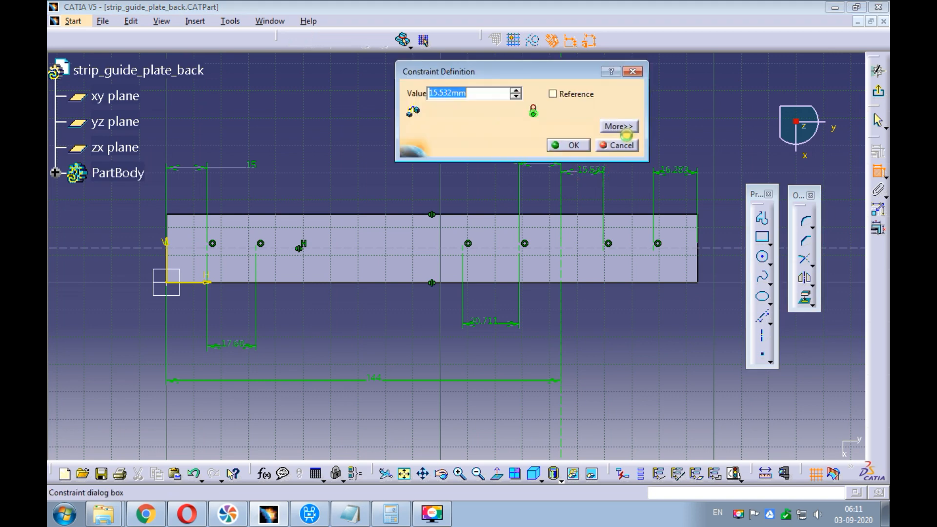
{"action": "type", "text": "15"}
{"action": "key", "text": "Return"}
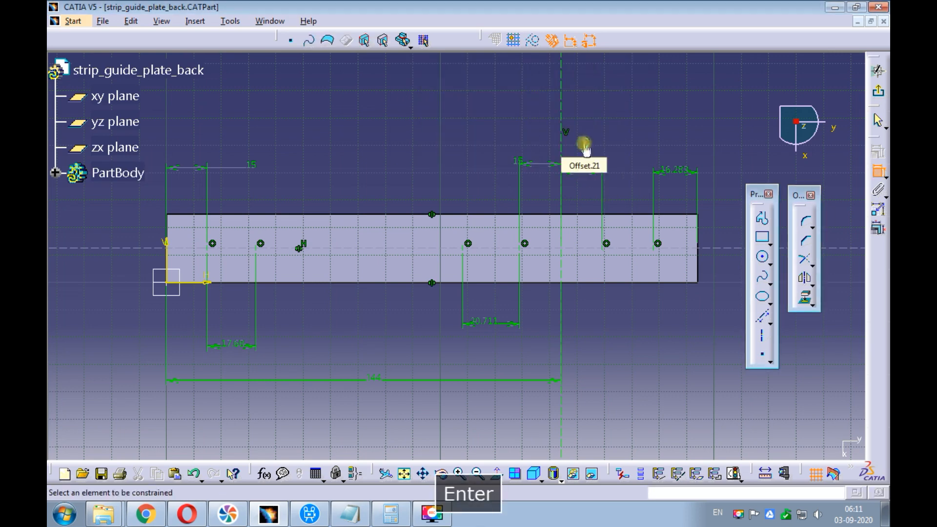
{"action": "double_click", "coordinate": [674, 176]}
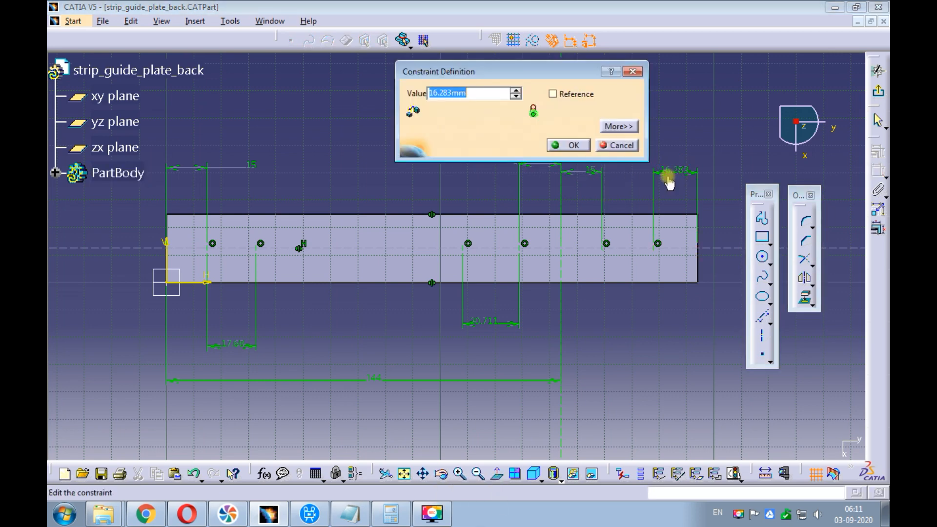
{"action": "type", "text": "28"}
{"action": "key", "text": "Return"}
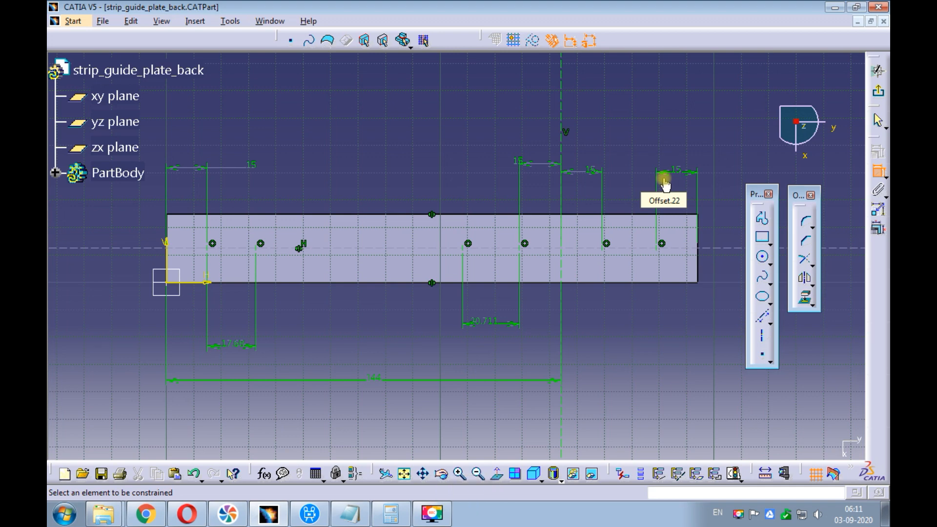
Step: Set the spacing between the first two points near the origin to 15 mm
{"action": "double_click", "coordinate": [237, 347]}
{"action": "type", "text": "15"}
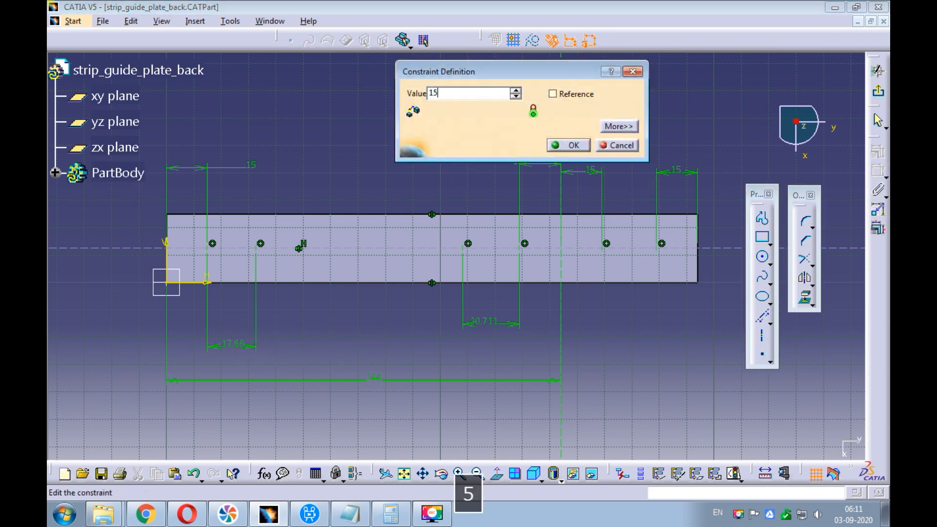
{"action": "key", "text": "Return"}
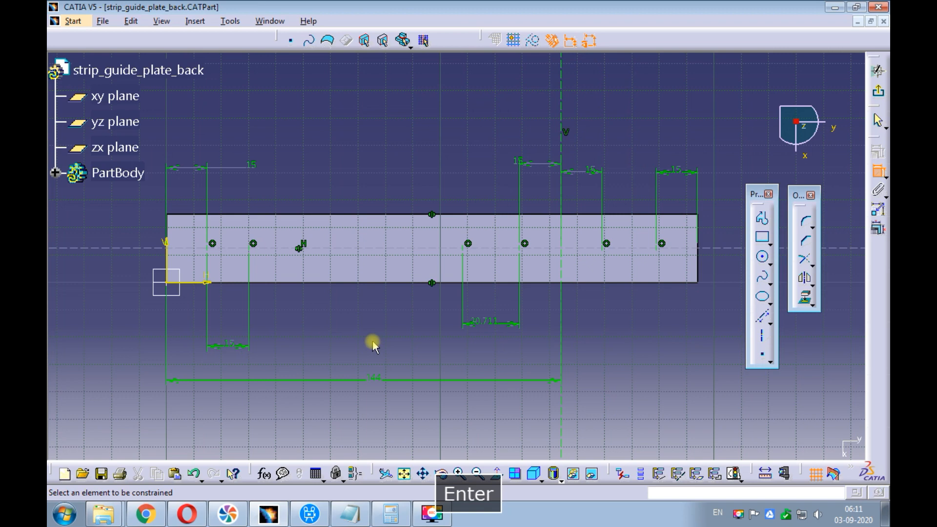
Step: Set the spacing between the third and fourth points to 15 mm and leave the sketch
{"action": "double_click", "coordinate": [484, 322]}
{"action": "type", "text": "15"}
{"action": "key", "text": "Return"}
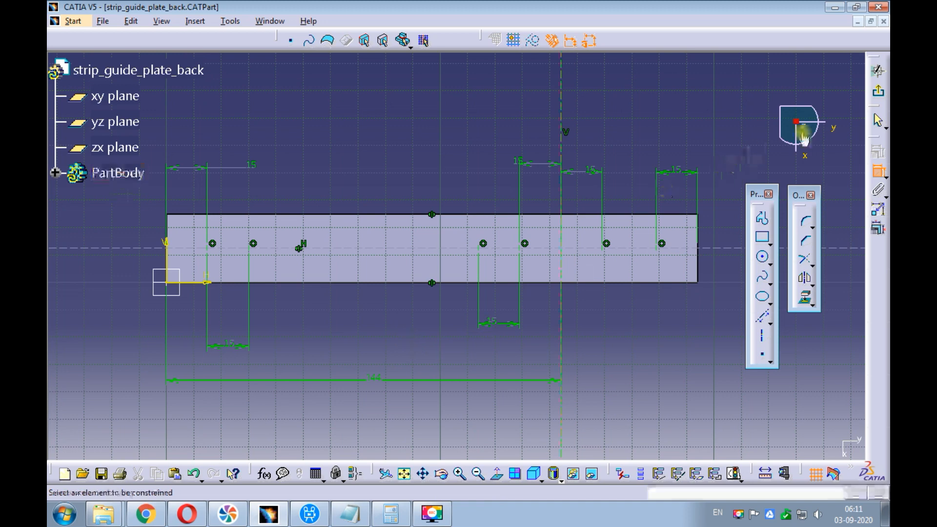
{"action": "left_click", "coordinate": [877, 90]}
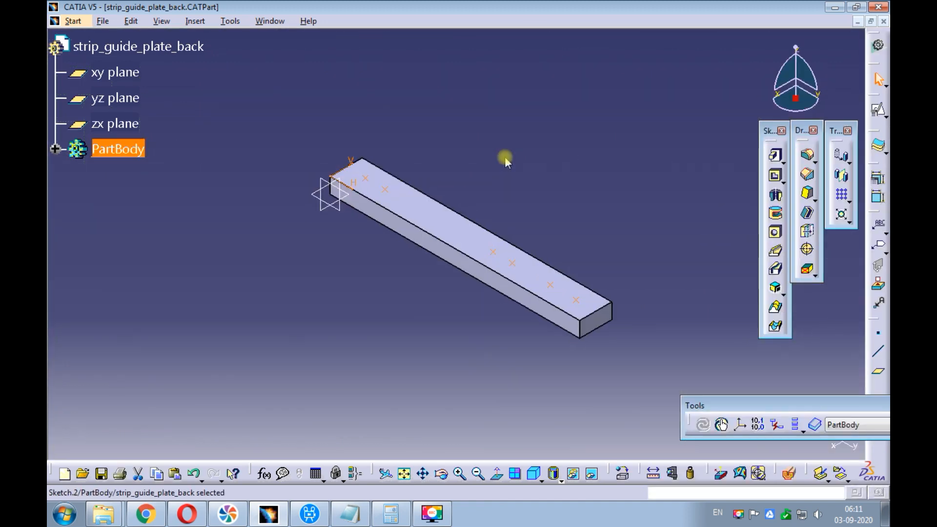
{"action": "left_click", "coordinate": [502, 154]}
Step: Rename the sketch containing the six points as fastener_locations
{"action": "left_click", "coordinate": [54, 148]}
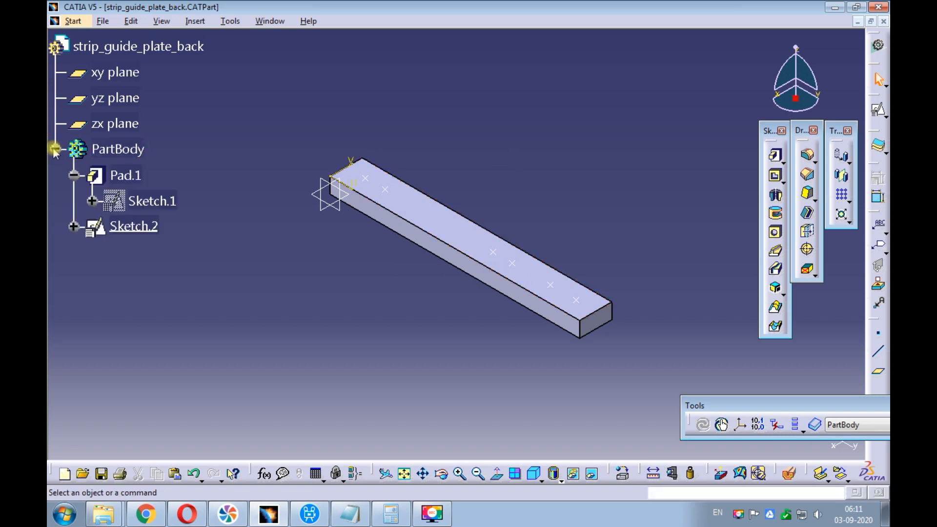
{"action": "left_click", "coordinate": [136, 228]}
{"action": "right_click", "coordinate": [139, 232]}
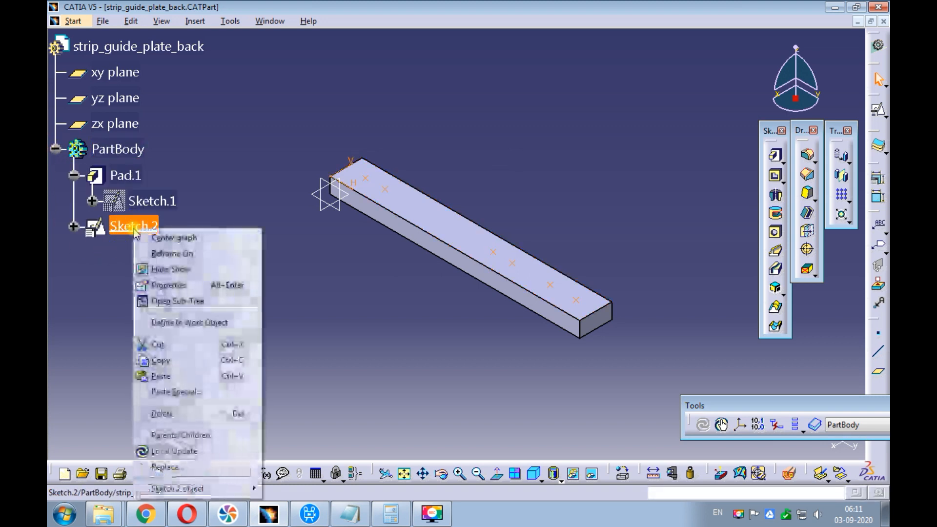
{"action": "left_click", "coordinate": [155, 284]}
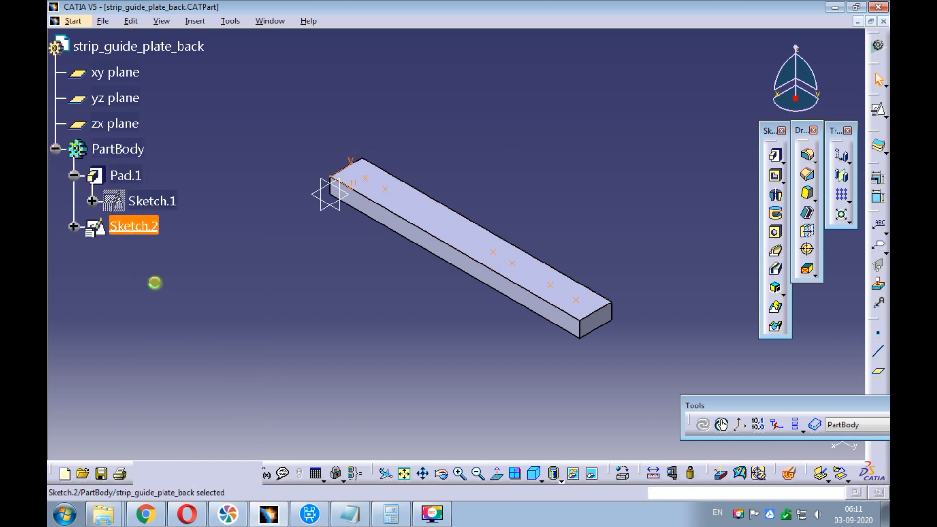
{"action": "left_click", "coordinate": [594, 111]}
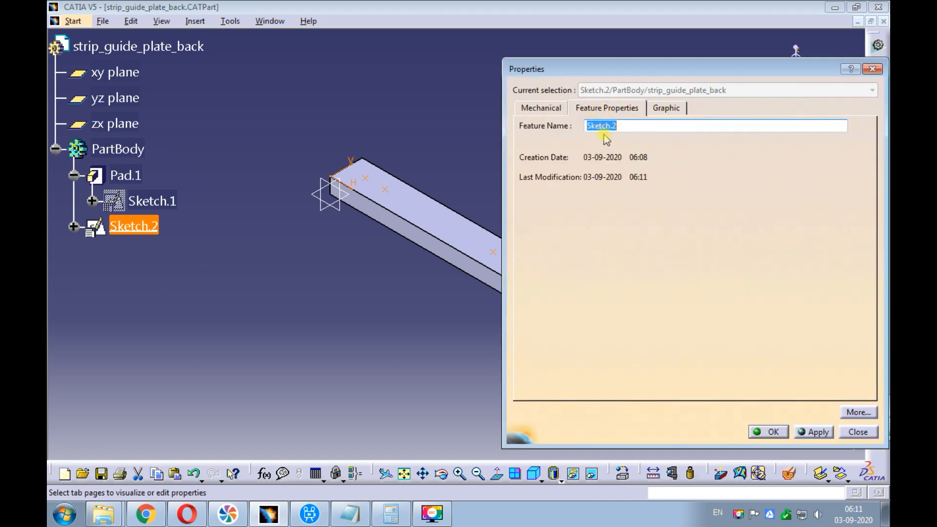
{"action": "left_click_drag", "start_coordinate": [639, 126], "coordinate": [527, 125]}
{"action": "type", "text": "fa"}
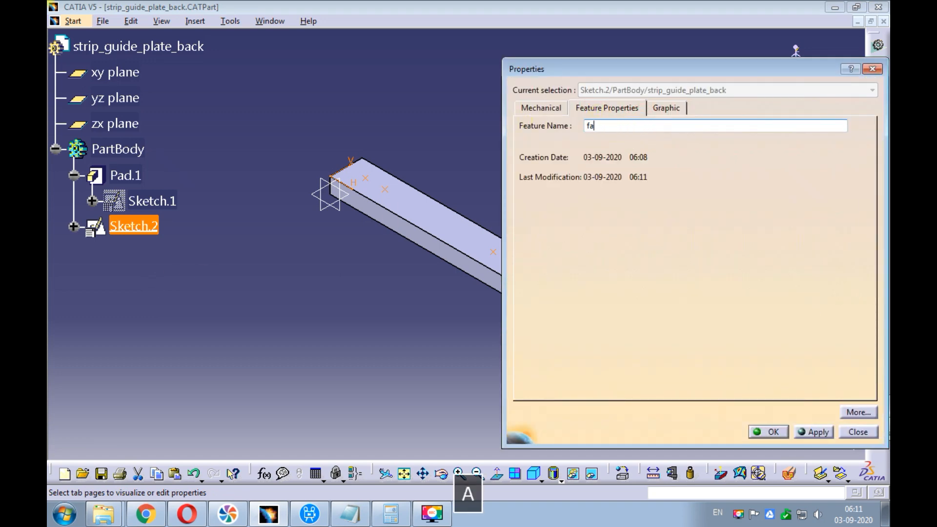
{"action": "type", "text": "stener_locations"}
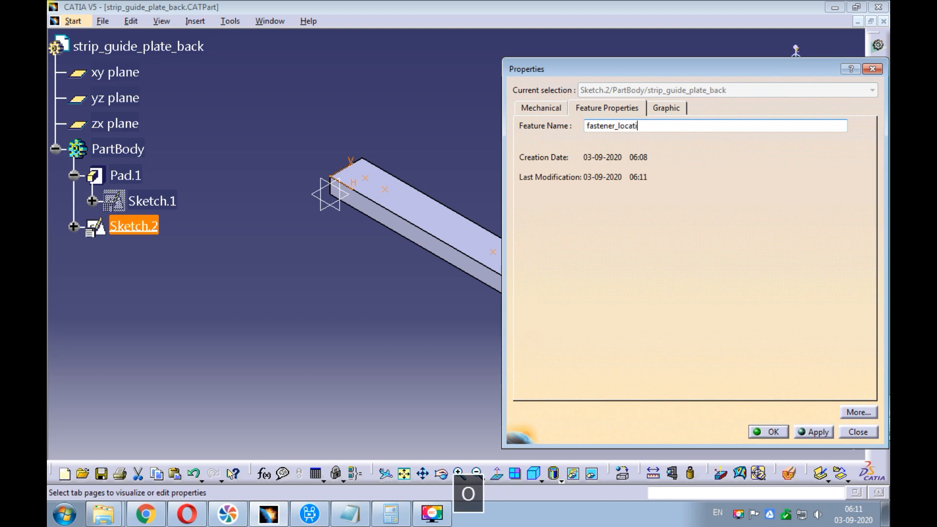
{"action": "left_click", "coordinate": [770, 432]}
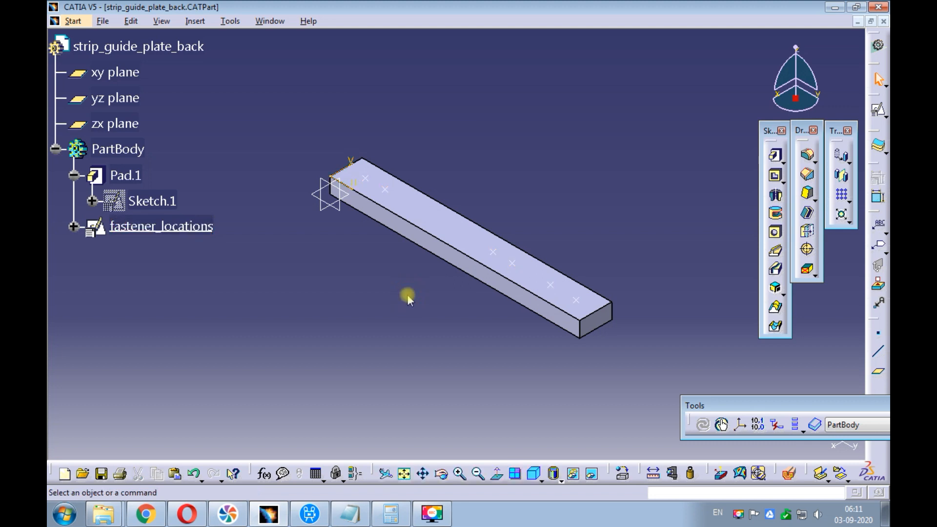
Step: Start a hole at the first point near the origin end of the upper face, extending Up To Last
{"action": "left_click", "coordinate": [368, 178]}
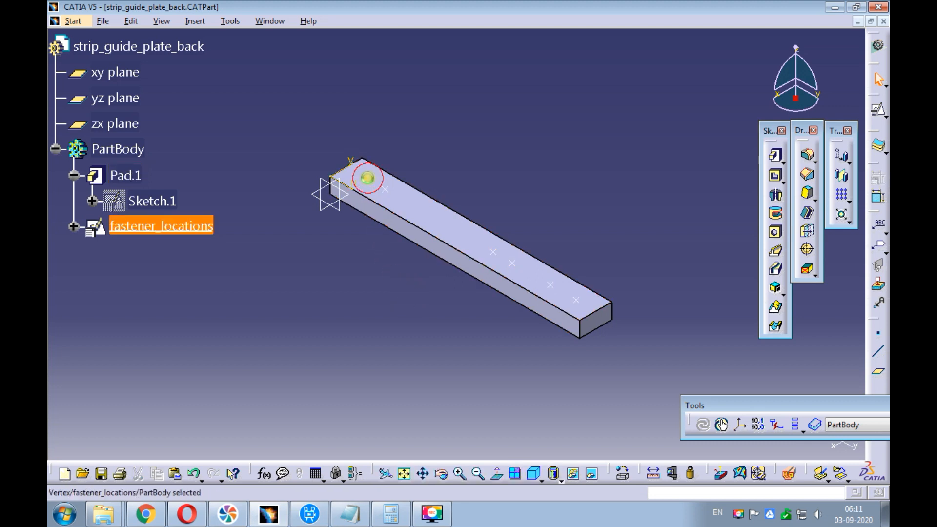
{"action": "left_click", "coordinate": [406, 206], "text": "ctrl"}
{"action": "left_click", "coordinate": [771, 233]}
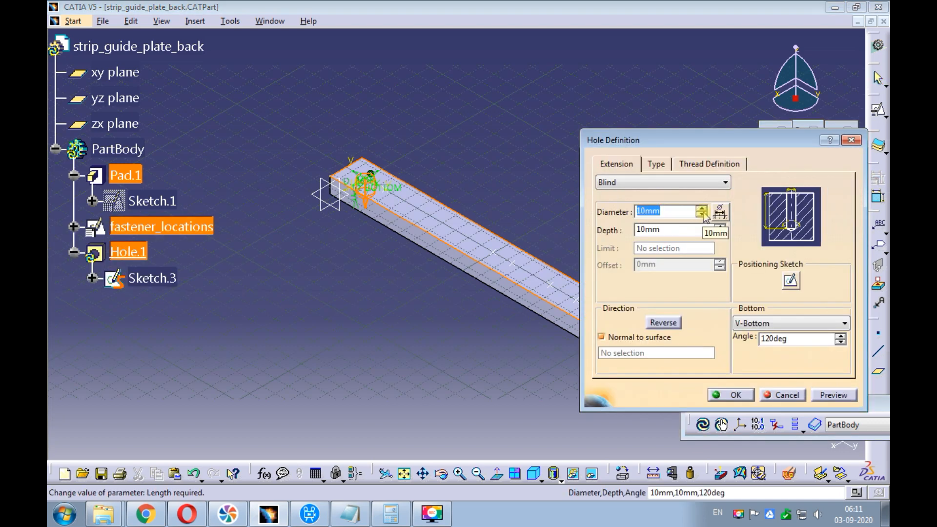
{"action": "left_click", "coordinate": [653, 182]}
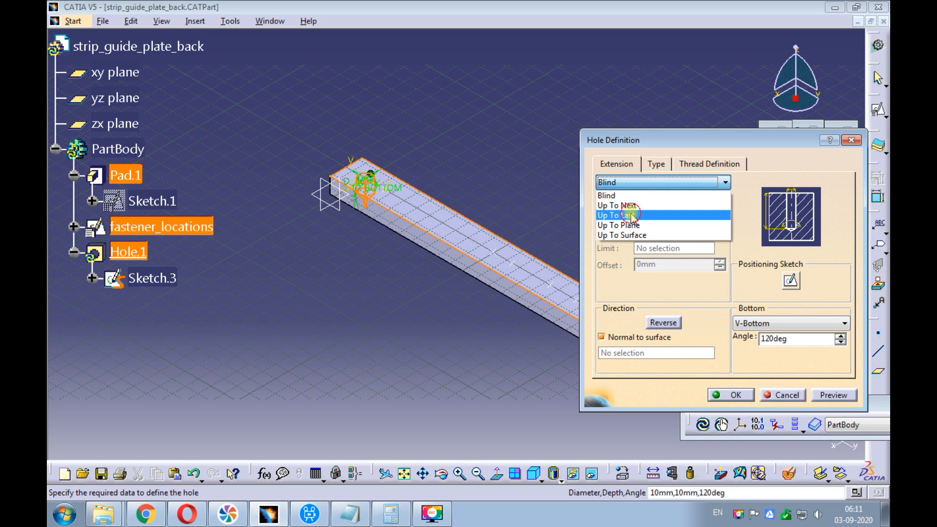
{"action": "left_click", "coordinate": [627, 215]}
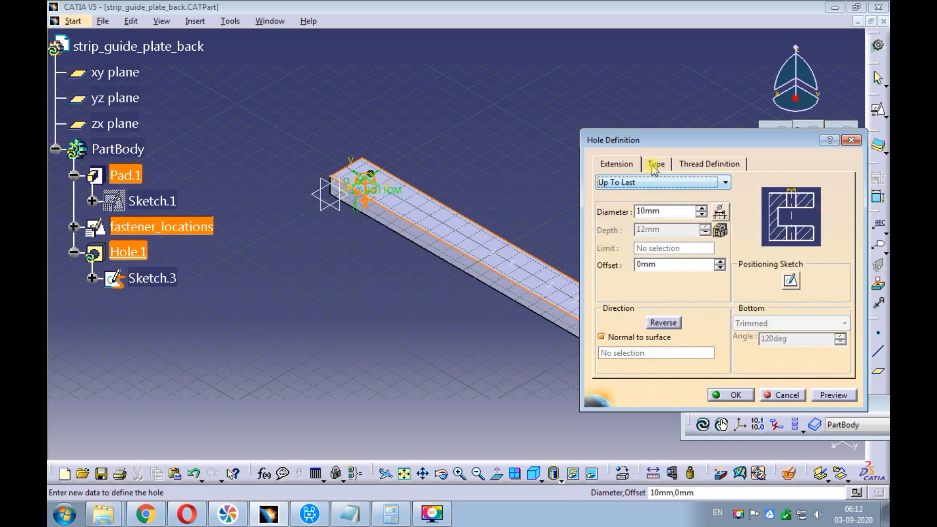
Step: Make the hole counterbored to the Metric_Cap_Screws standard in size M5-Close, preview it and create it
{"action": "left_click", "coordinate": [655, 164]}
{"action": "left_click", "coordinate": [630, 182]}
{"action": "left_click", "coordinate": [628, 214]}
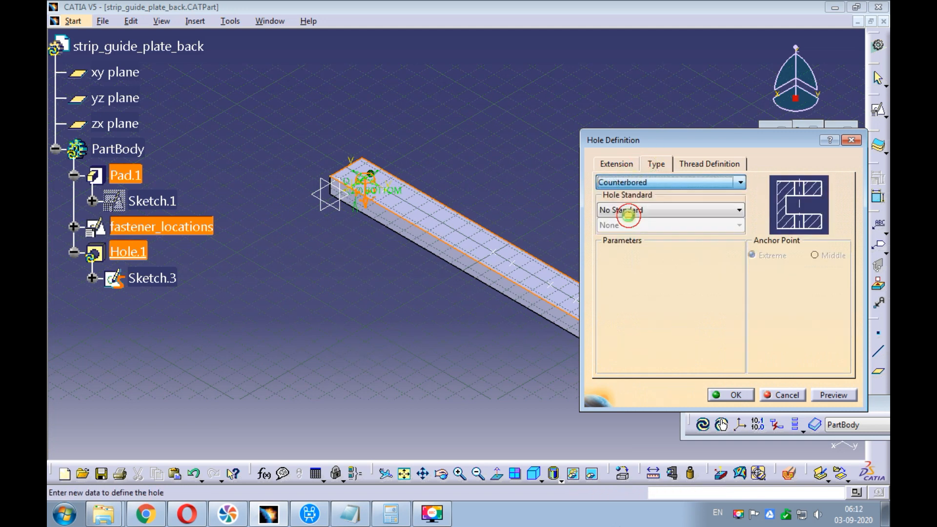
{"action": "left_click", "coordinate": [619, 213]}
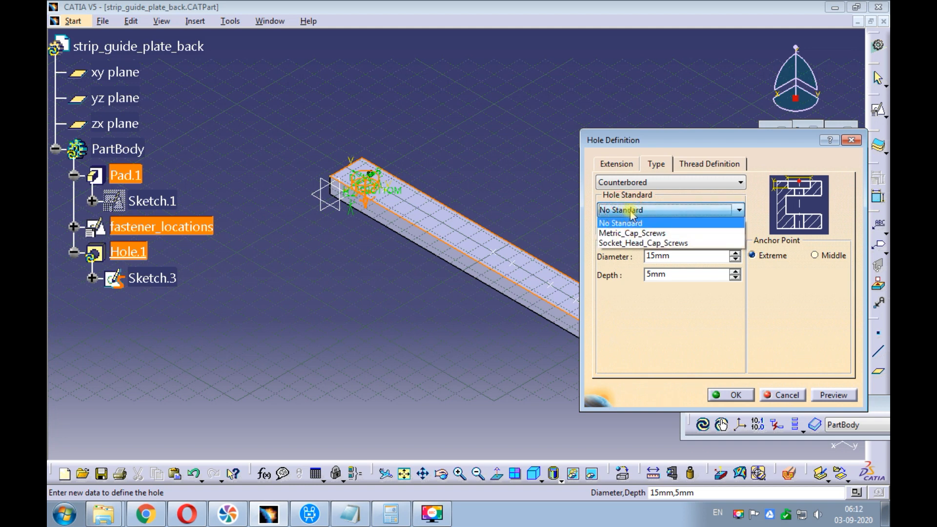
{"action": "left_click", "coordinate": [627, 234]}
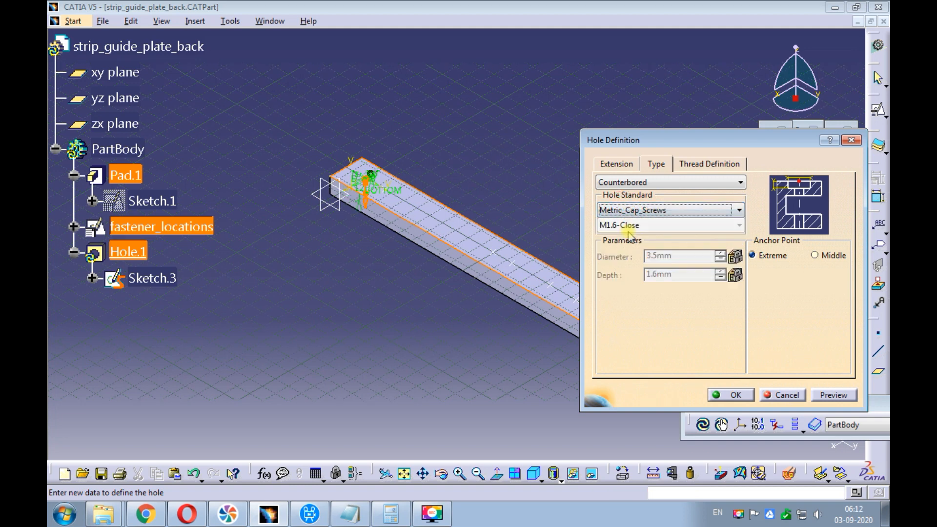
{"action": "left_click", "coordinate": [627, 226]}
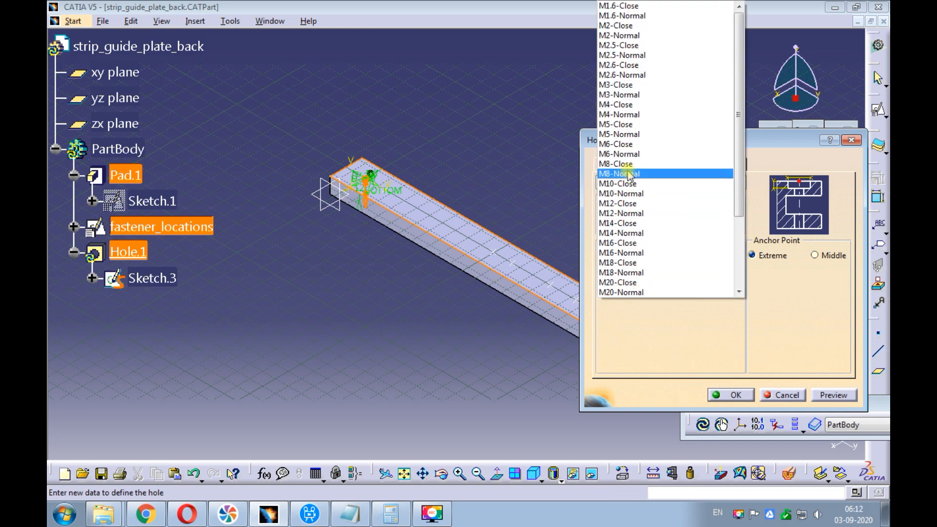
{"action": "left_click", "coordinate": [627, 125]}
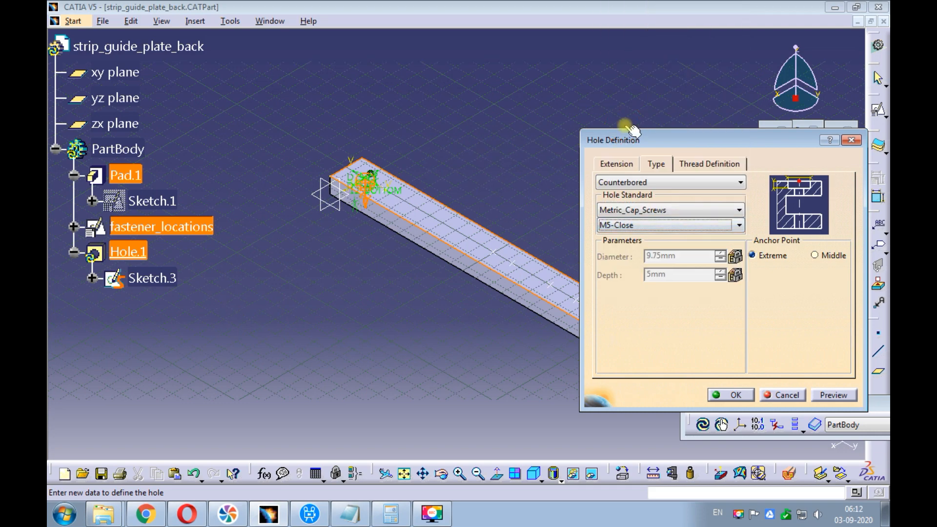
{"action": "left_click", "coordinate": [832, 394]}
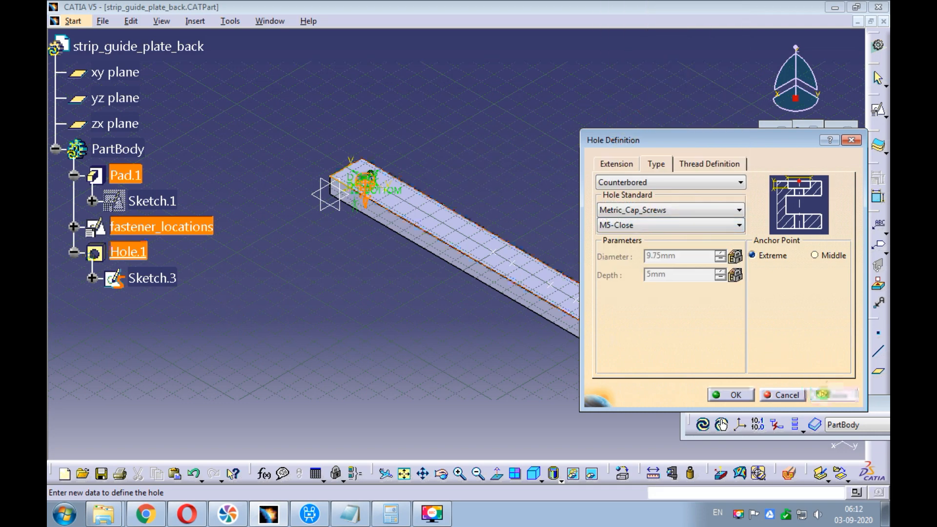
{"action": "middle_click_drag", "start_coordinate": [456, 157], "coordinate": [406, 95], "text": "ctrl"}
{"action": "middle_click_drag", "start_coordinate": [405, 110], "coordinate": [420, 195]}
{"action": "middle_click_drag", "start_coordinate": [418, 131], "coordinate": [385, 152], "text": "ctrl"}
{"action": "left_click", "coordinate": [721, 395]}
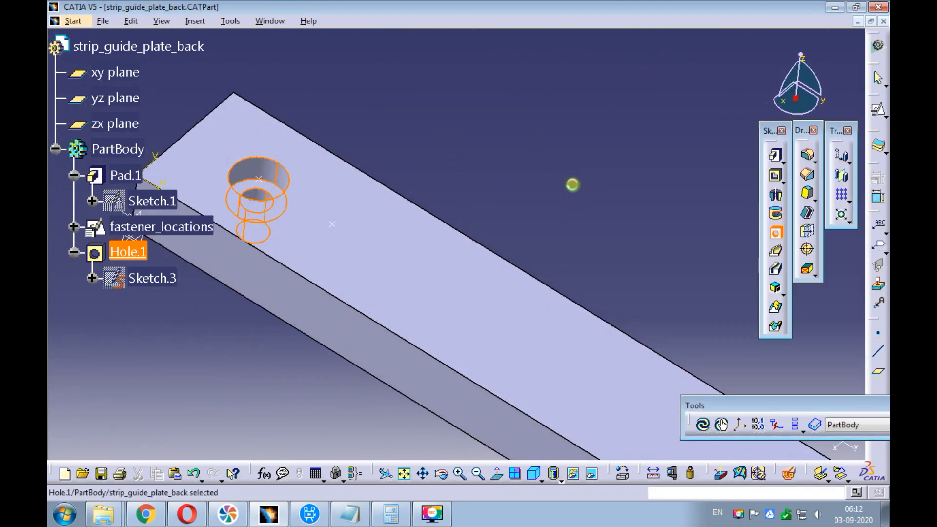
{"action": "middle_click_drag", "start_coordinate": [558, 173], "coordinate": [472, 159], "text": "ctrl"}
Step: Create a user pattern of the counterbored hole on the fastener_locations points, leaving out the second and third points
{"action": "left_click", "coordinate": [147, 258]}
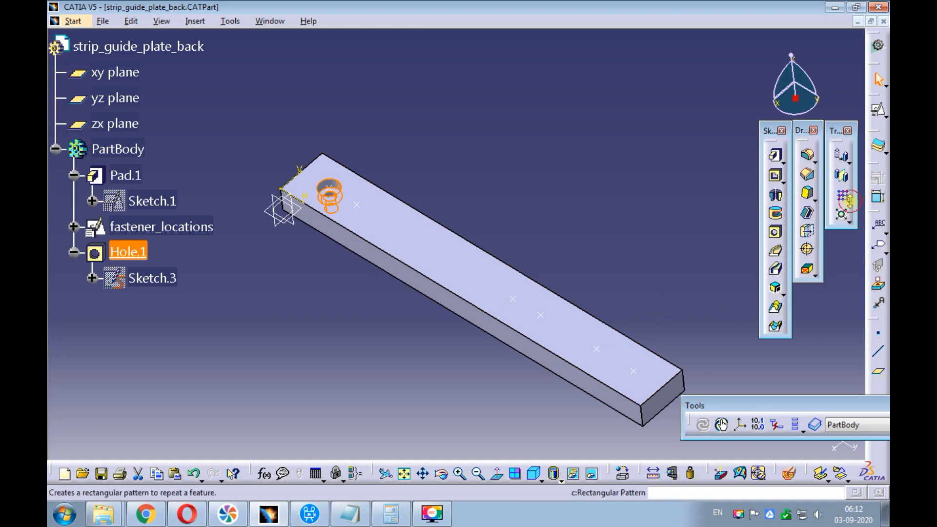
{"action": "left_click", "coordinate": [849, 202]}
{"action": "left_click", "coordinate": [875, 213]}
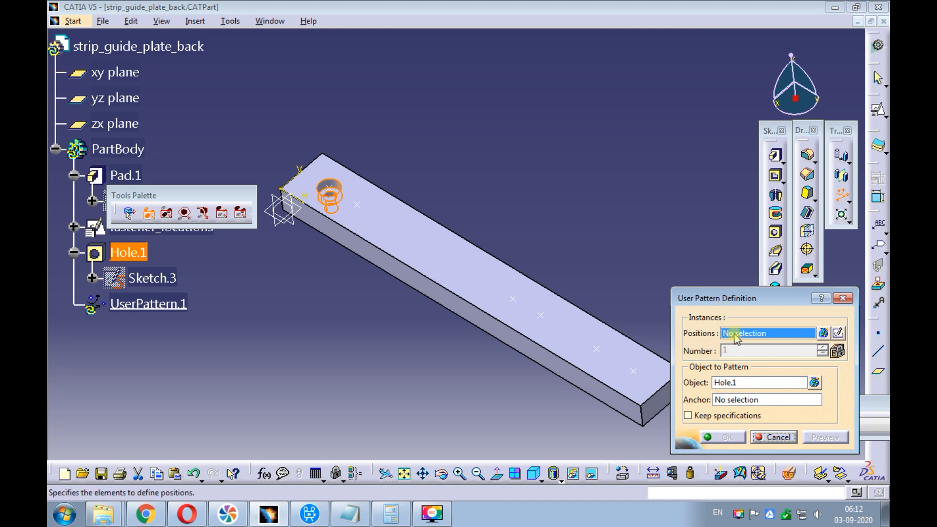
{"action": "left_click_drag", "start_coordinate": [187, 194], "coordinate": [239, 130]}
{"action": "left_click", "coordinate": [207, 229]}
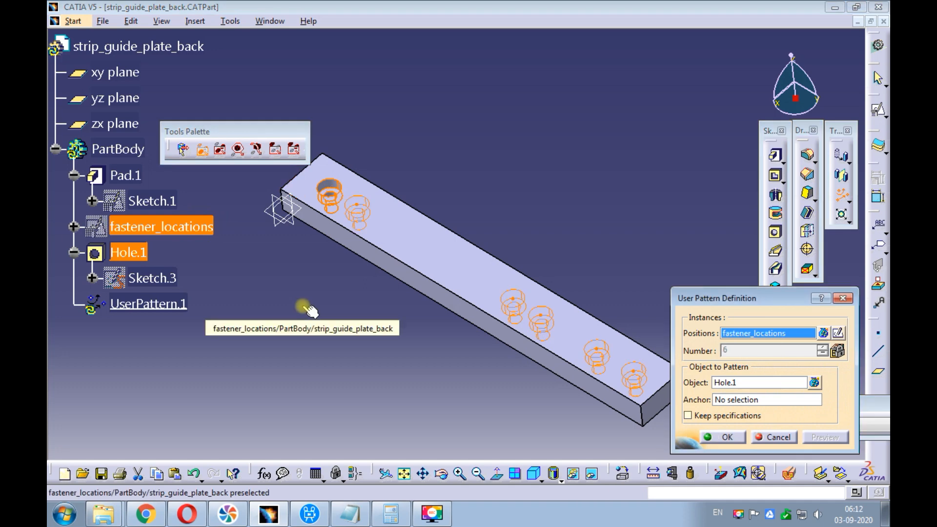
{"action": "left_click", "coordinate": [357, 211]}
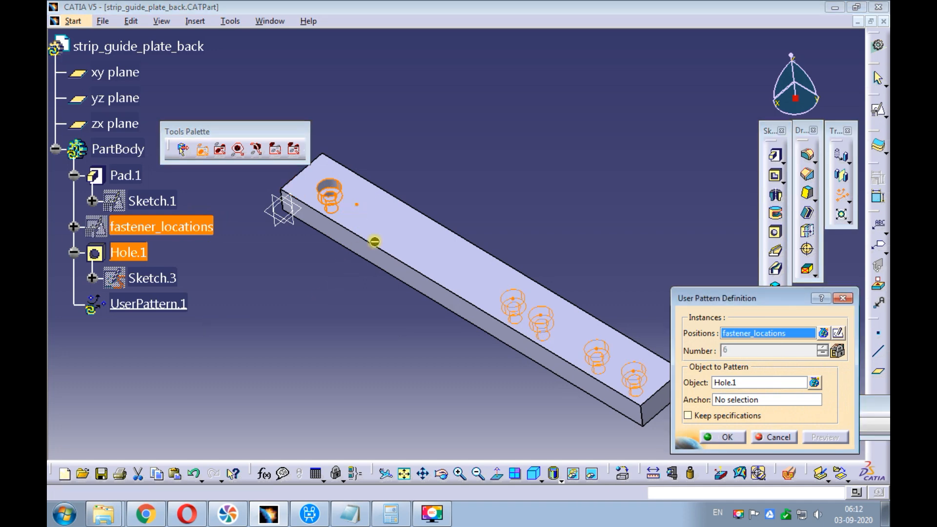
{"action": "left_click", "coordinate": [513, 305]}
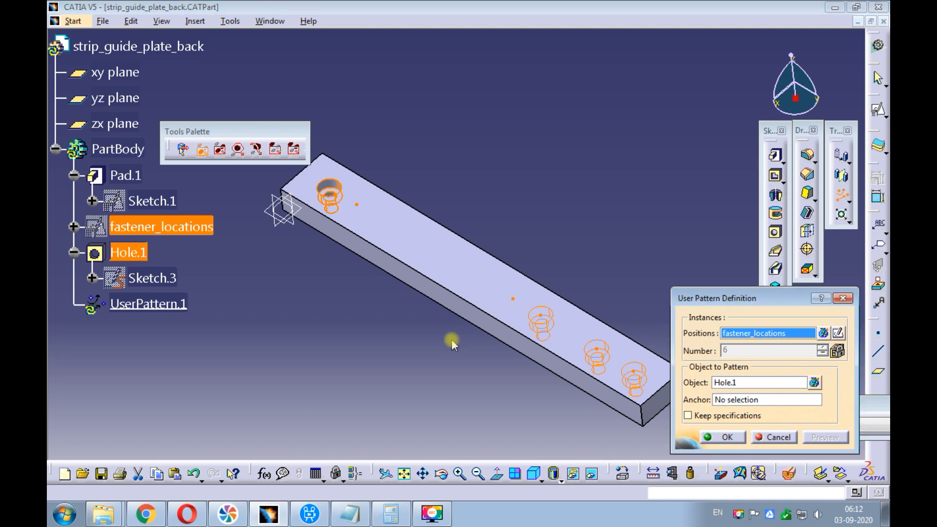
{"action": "left_click", "coordinate": [706, 438]}
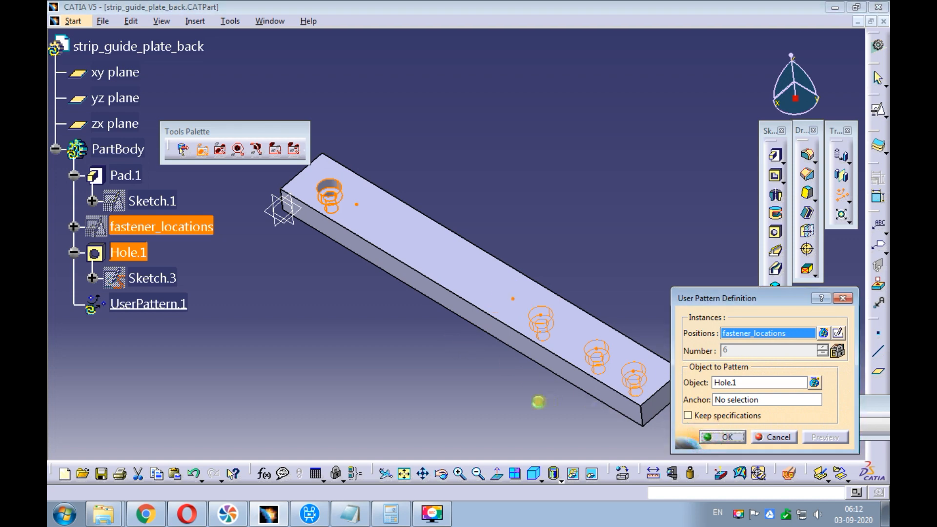
{"action": "left_click", "coordinate": [497, 388]}
Step: Make the hidden fastener_locations sketch visible again on the plate
{"action": "middle_click_drag", "start_coordinate": [470, 272], "coordinate": [507, 167]}
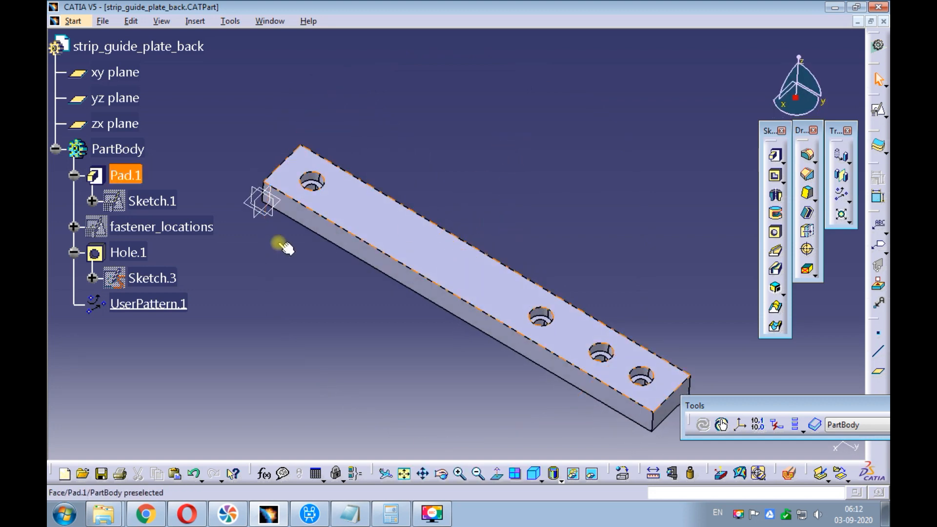
{"action": "right_click", "coordinate": [195, 227]}
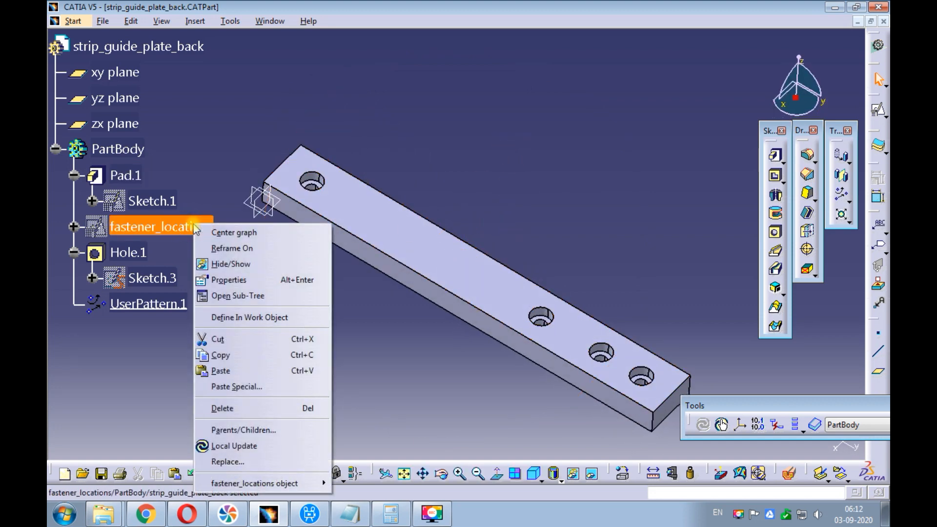
{"action": "left_click", "coordinate": [230, 264]}
{"action": "middle_click_drag", "start_coordinate": [322, 292], "coordinate": [330, 275]}
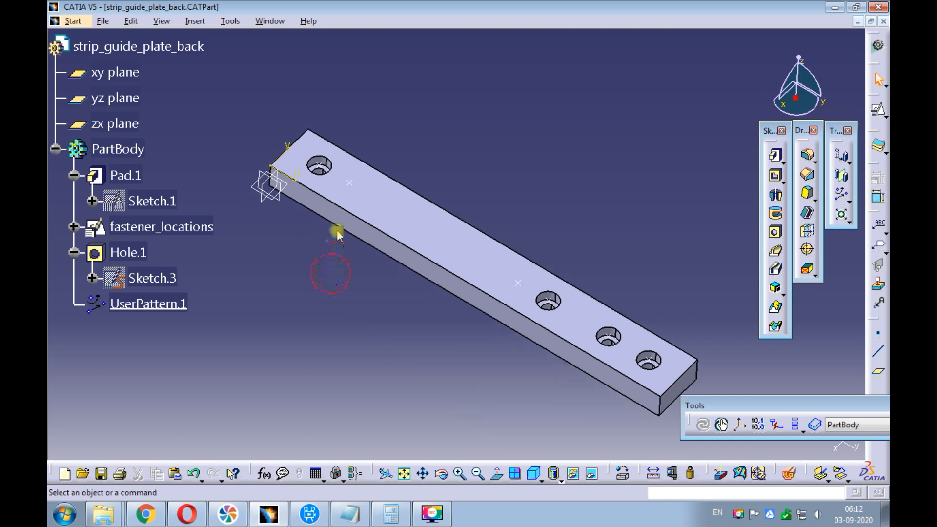
Step: Start a new hole at the second point from the origin end of the upper face and make it a Simple hole
{"action": "left_click", "coordinate": [349, 182]}
{"action": "left_click", "coordinate": [371, 205], "text": "ctrl"}
{"action": "left_click", "coordinate": [775, 232]}
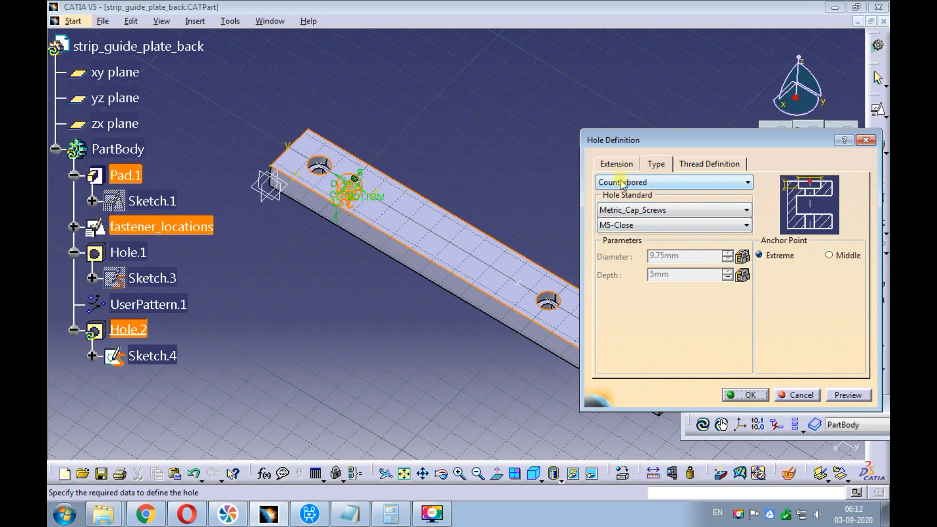
{"action": "left_click", "coordinate": [622, 183]}
{"action": "left_click", "coordinate": [616, 193]}
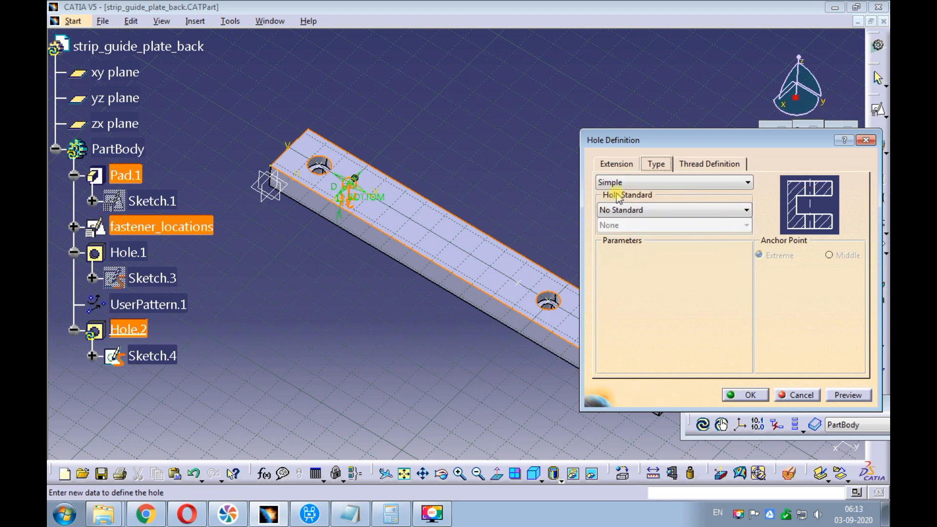
Step: Set the simple hole's diameter to 5 mm, preview it and create the hole
{"action": "left_click", "coordinate": [615, 165]}
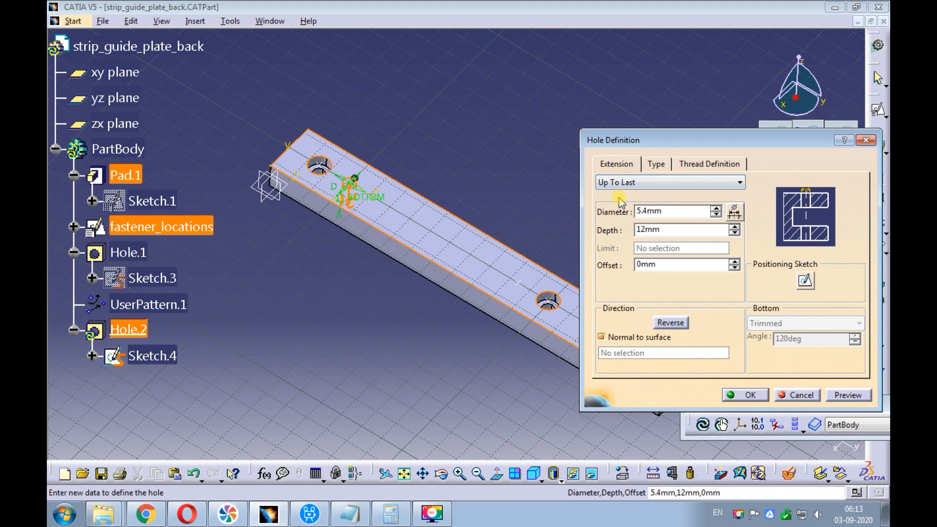
{"action": "left_click_drag", "start_coordinate": [681, 213], "coordinate": [615, 215]}
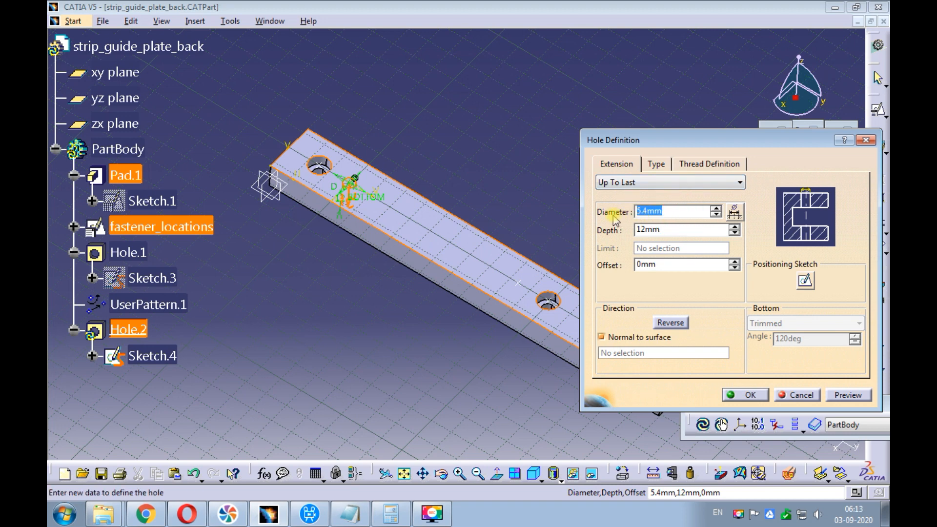
{"action": "type", "text": "5"}
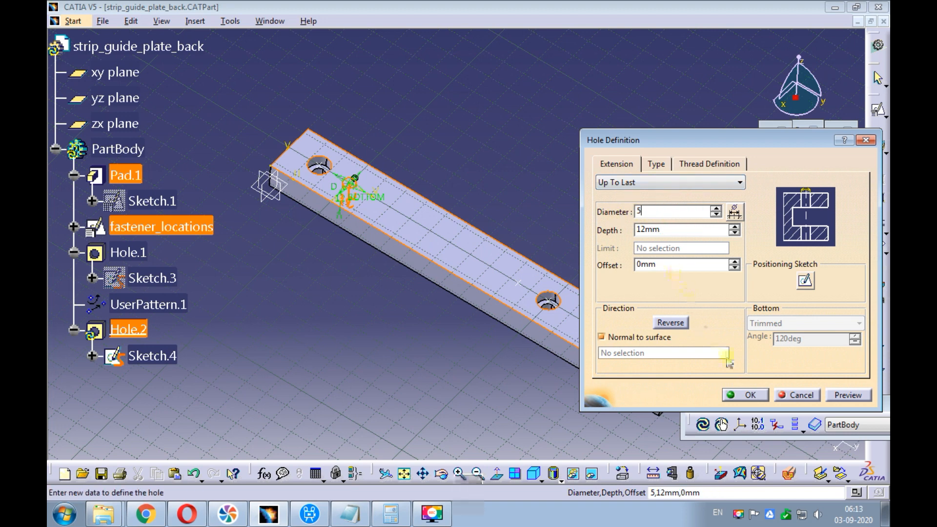
{"action": "left_click", "coordinate": [840, 395]}
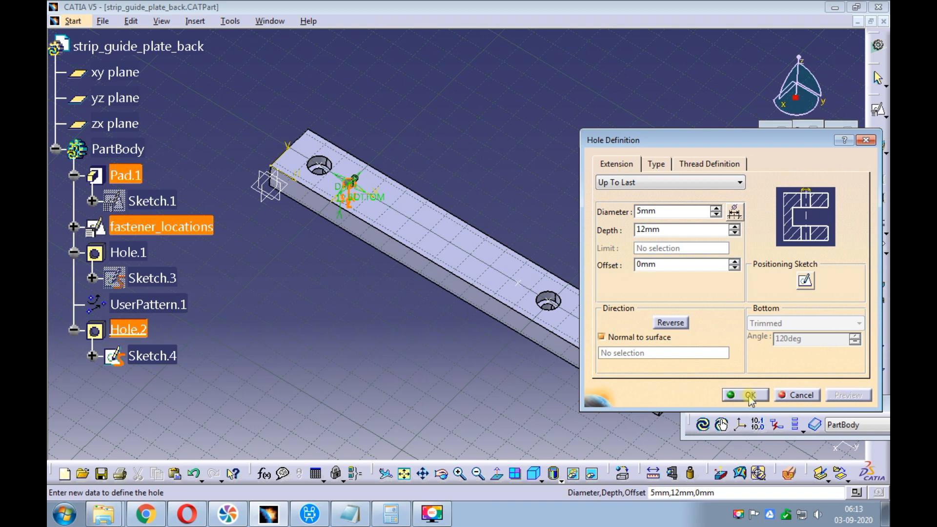
{"action": "left_click", "coordinate": [749, 396]}
Step: Create a user pattern of the simple 5 mm hole on the fastener_locations points, leaving out the four counterbored positions
{"action": "left_click", "coordinate": [142, 329]}
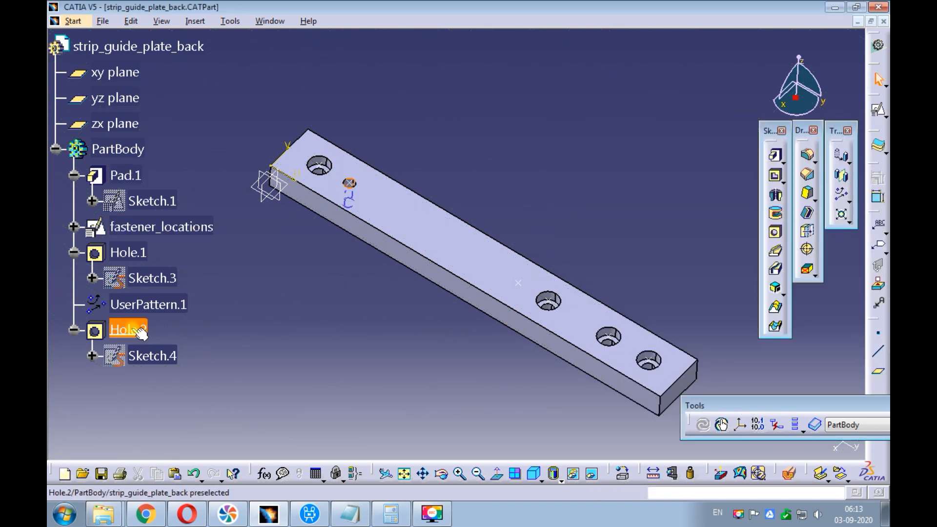
{"action": "left_click", "coordinate": [840, 194]}
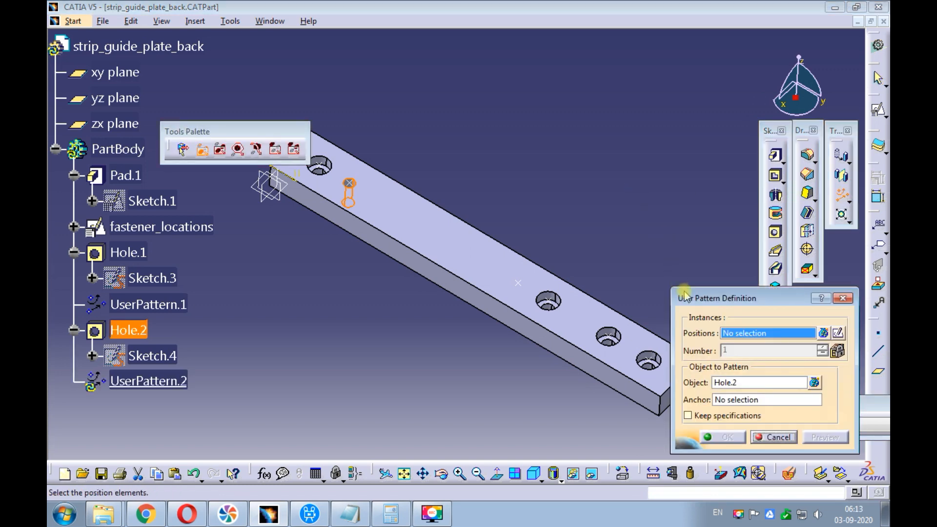
{"action": "left_click", "coordinate": [195, 226]}
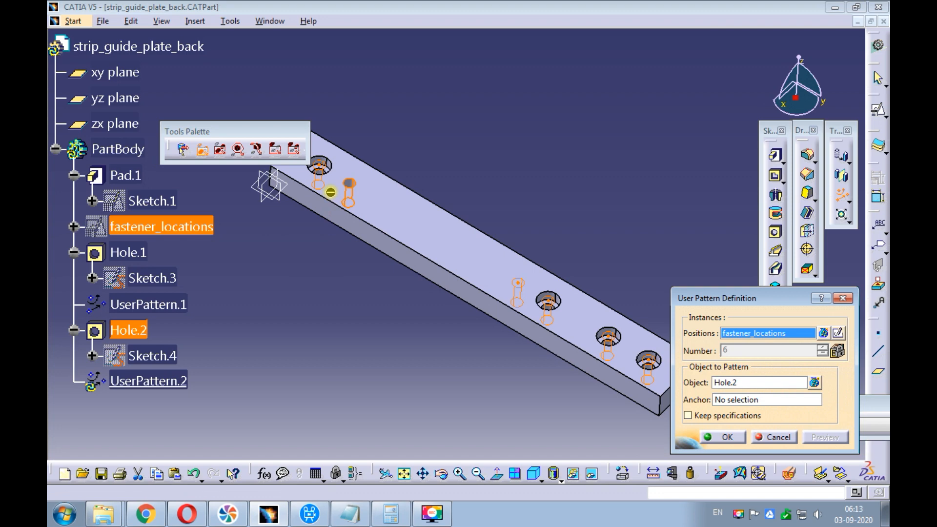
{"action": "left_click", "coordinate": [549, 302]}
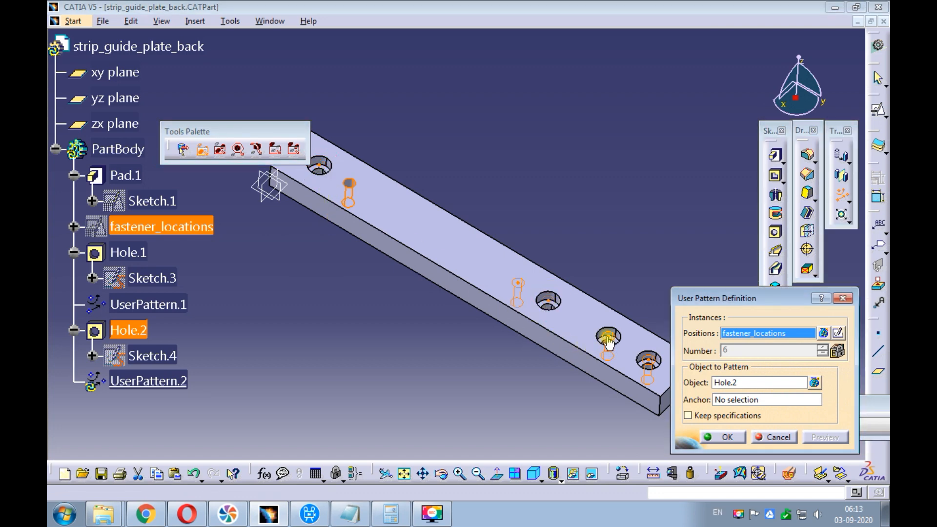
{"action": "left_click", "coordinate": [647, 362]}
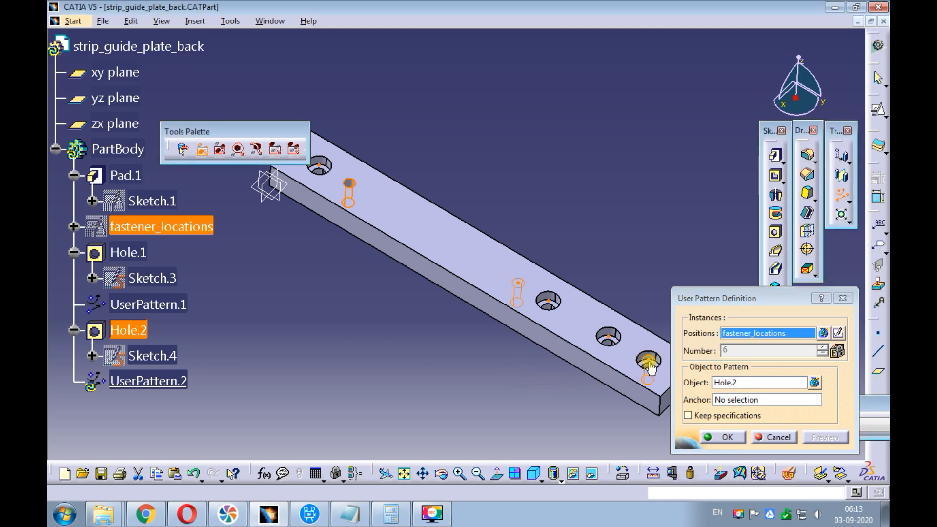
{"action": "left_click", "coordinate": [649, 363]}
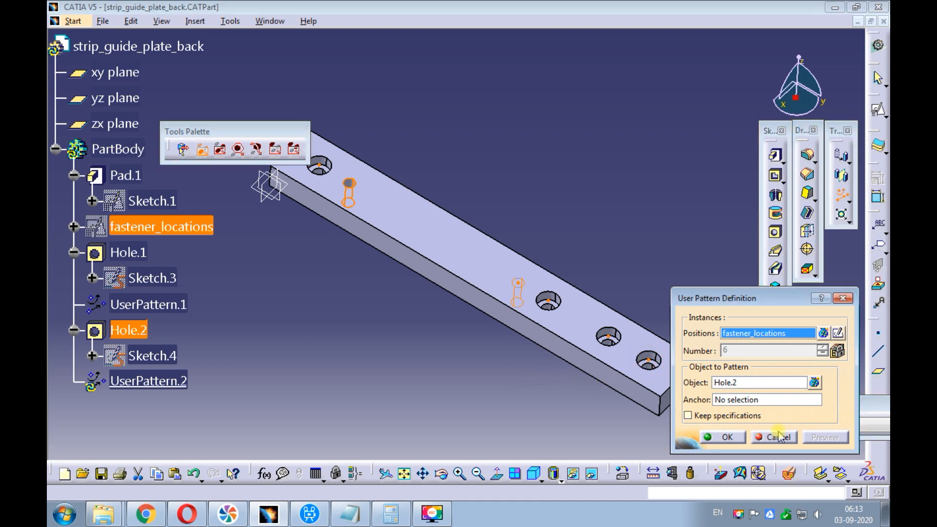
{"action": "left_click", "coordinate": [745, 436]}
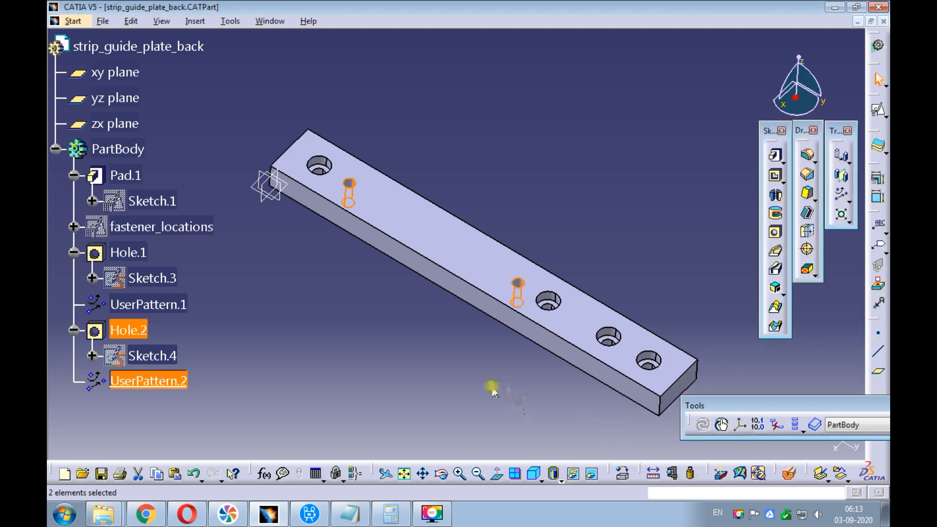
{"action": "left_click", "coordinate": [416, 335]}
Step: Start a chamfer on the front vertical edge at the plate's far end with length 15 mm and angle 15 degrees
{"action": "middle_click_drag", "start_coordinate": [376, 293], "coordinate": [444, 320], "text": "ctrl"}
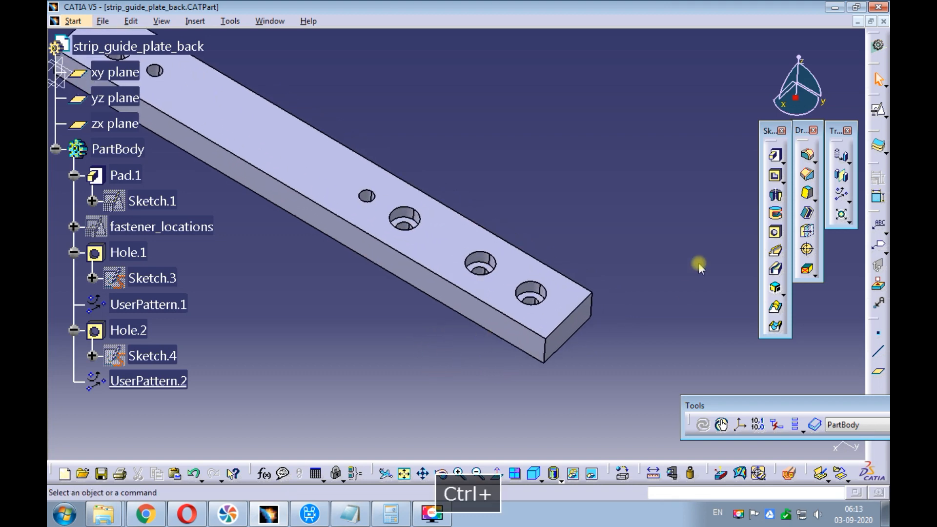
{"action": "left_click", "coordinate": [808, 175]}
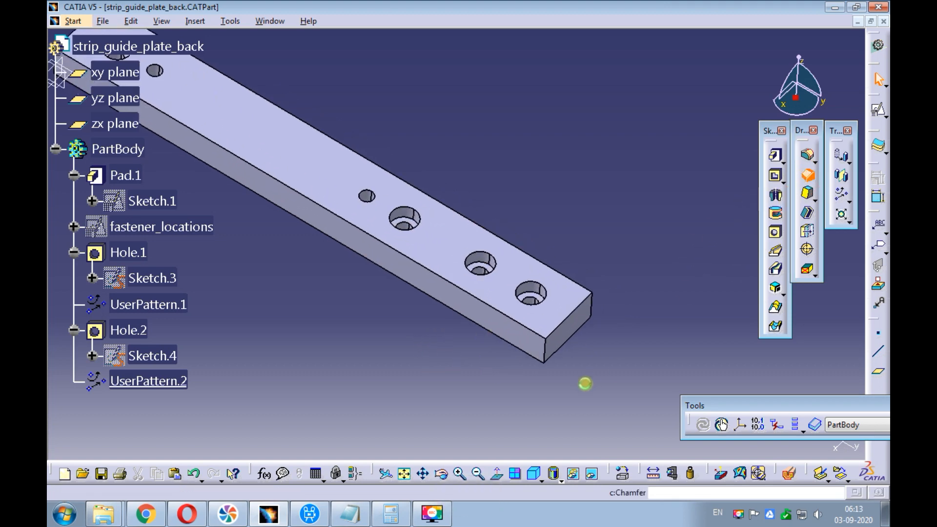
{"action": "left_click", "coordinate": [552, 352]}
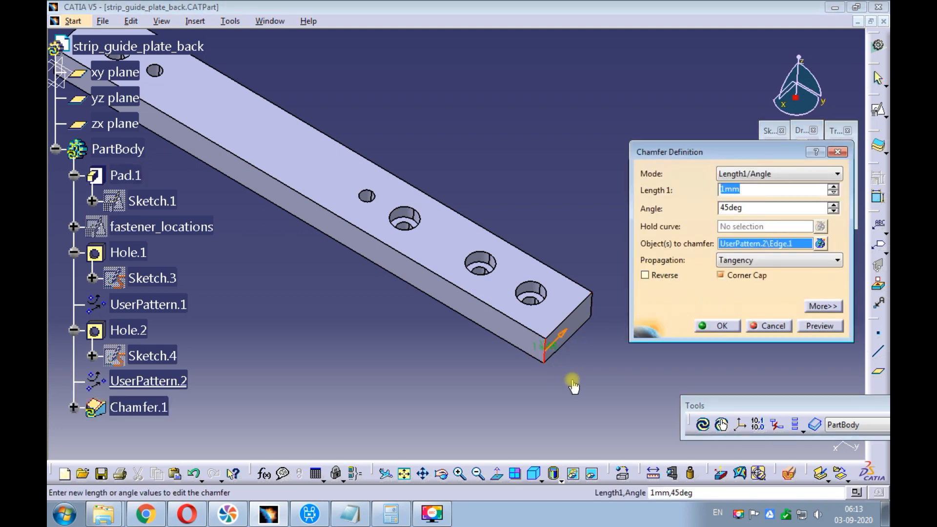
{"action": "double_click", "coordinate": [739, 207]}
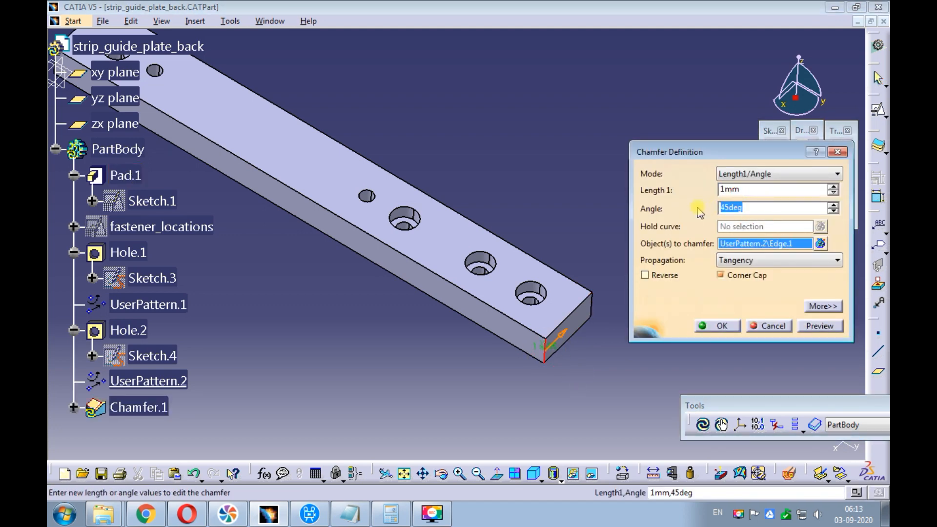
{"action": "type", "text": "15"}
{"action": "double_click", "coordinate": [749, 190]}
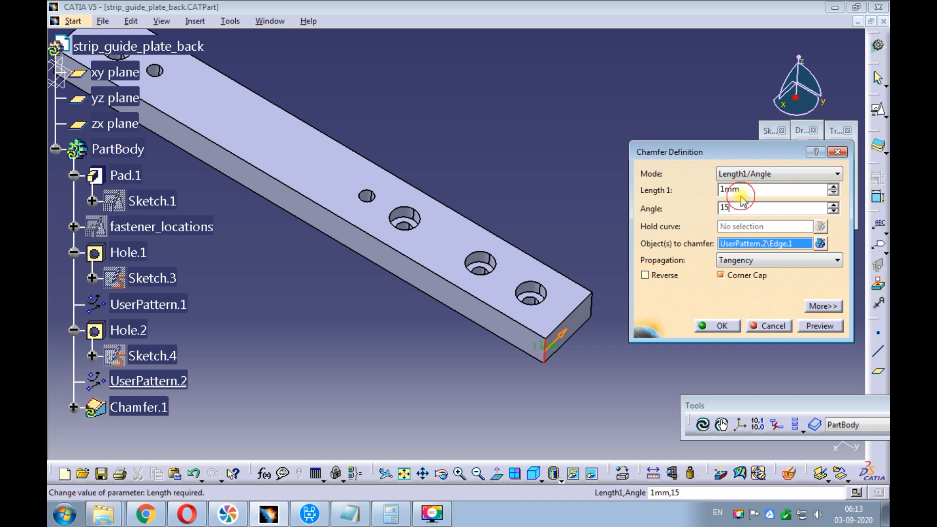
{"action": "type", "text": "15"}
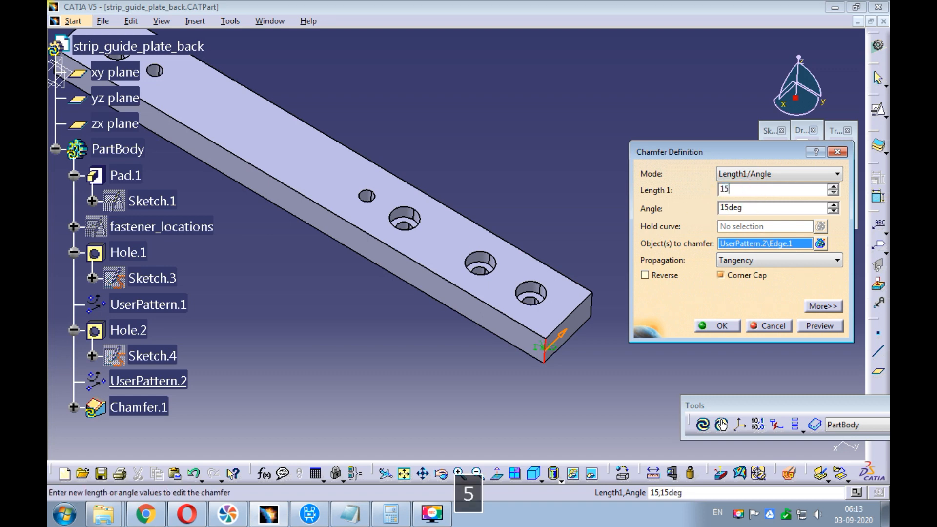
{"action": "key", "text": "Tab"}
Step: Preview the end chamfer, reverse its direction so the long leg runs along the plate's side, and create it
{"action": "left_click", "coordinate": [817, 330]}
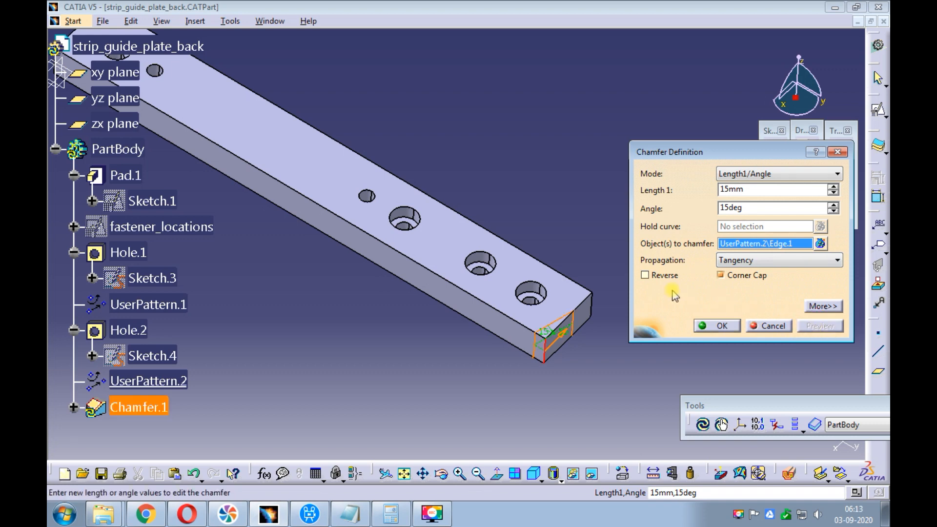
{"action": "left_click", "coordinate": [654, 274]}
{"action": "left_click", "coordinate": [806, 326]}
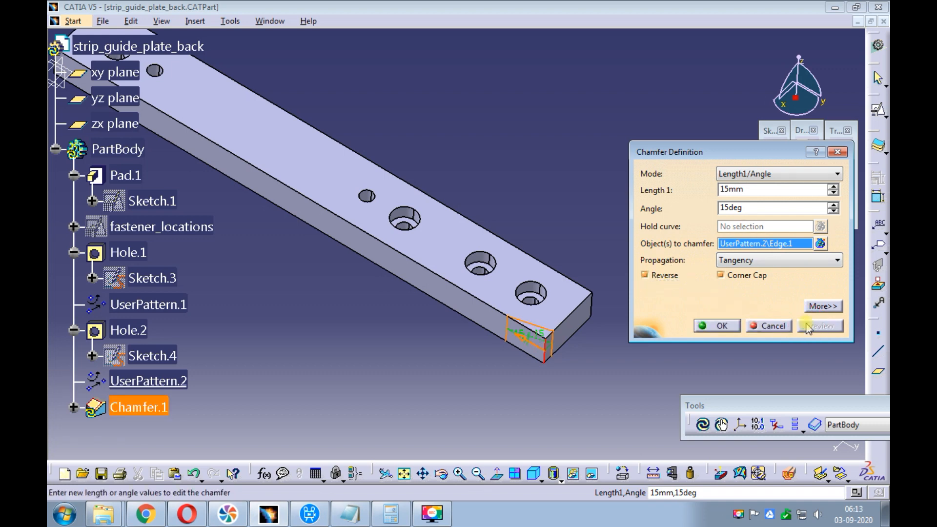
{"action": "left_click", "coordinate": [728, 326]}
Step: Fillet the two vertical edges of the chamfered face with a 1 mm radius
{"action": "middle_click_drag", "start_coordinate": [619, 272], "coordinate": [607, 174], "text": "ctrl"}
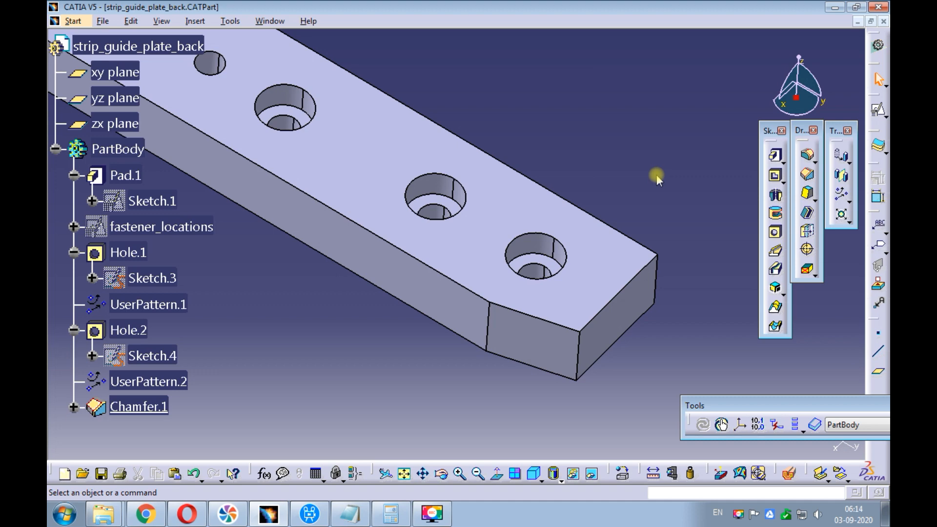
{"action": "left_click", "coordinate": [807, 155]}
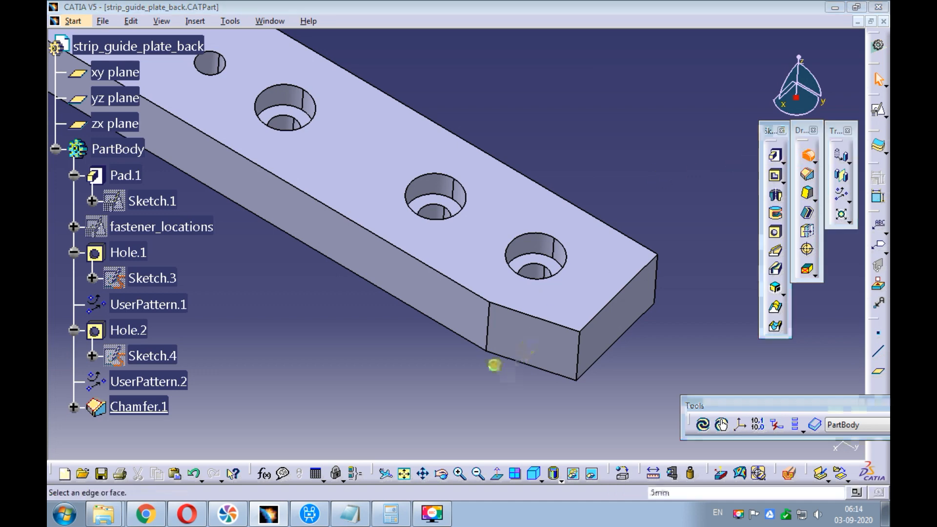
{"action": "left_click", "coordinate": [486, 327]}
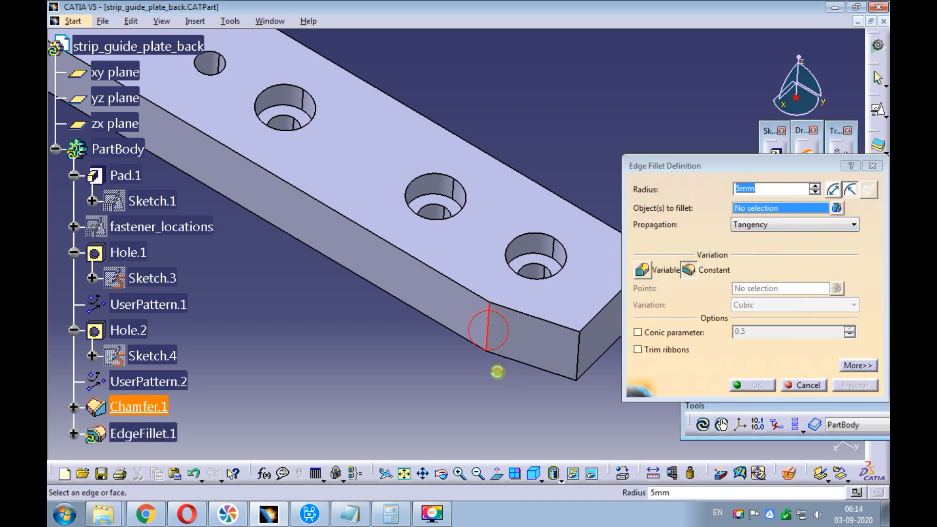
{"action": "left_click", "coordinate": [578, 359]}
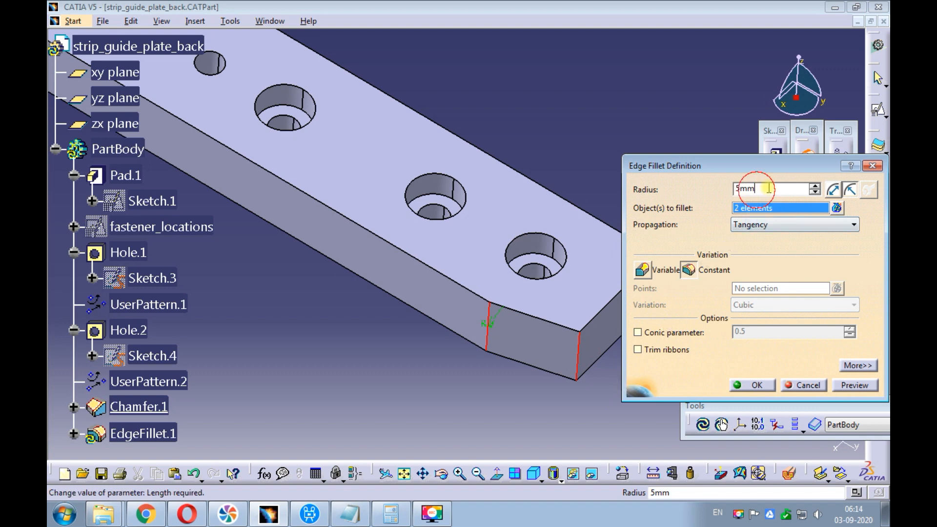
{"action": "type", "text": "1"}
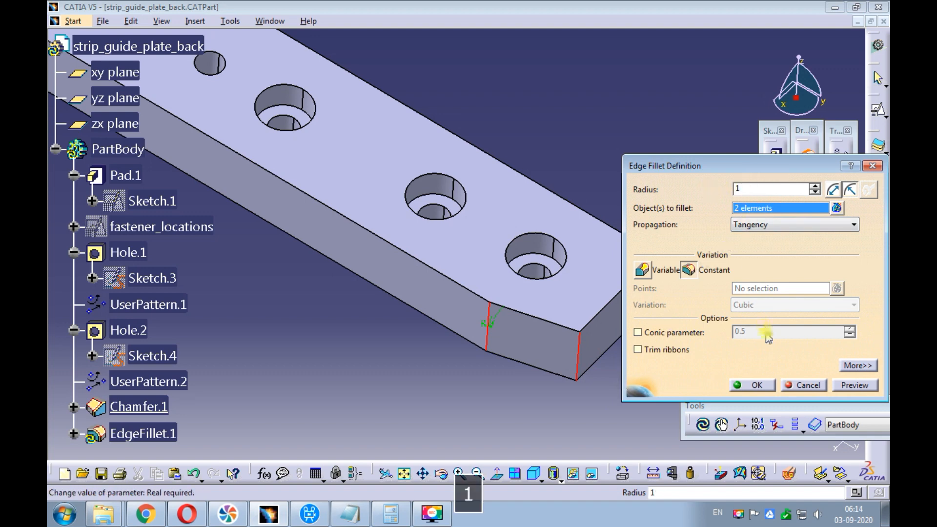
{"action": "left_click", "coordinate": [831, 383]}
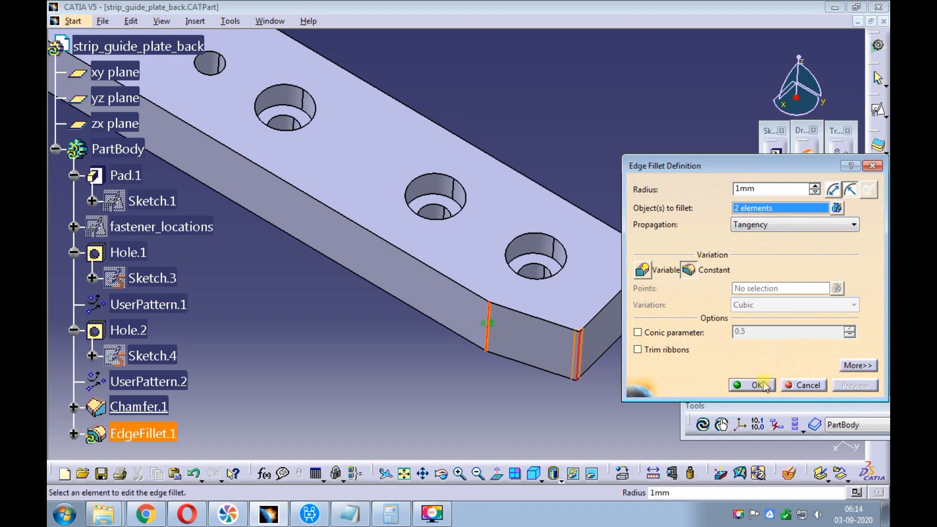
{"action": "left_click", "coordinate": [761, 385]}
Step: Show the whole plate in the standard isometric view and save the part
{"action": "middle_click_drag", "start_coordinate": [543, 323], "coordinate": [439, 386], "text": "ctrl"}
{"action": "left_click", "coordinate": [534, 473]}
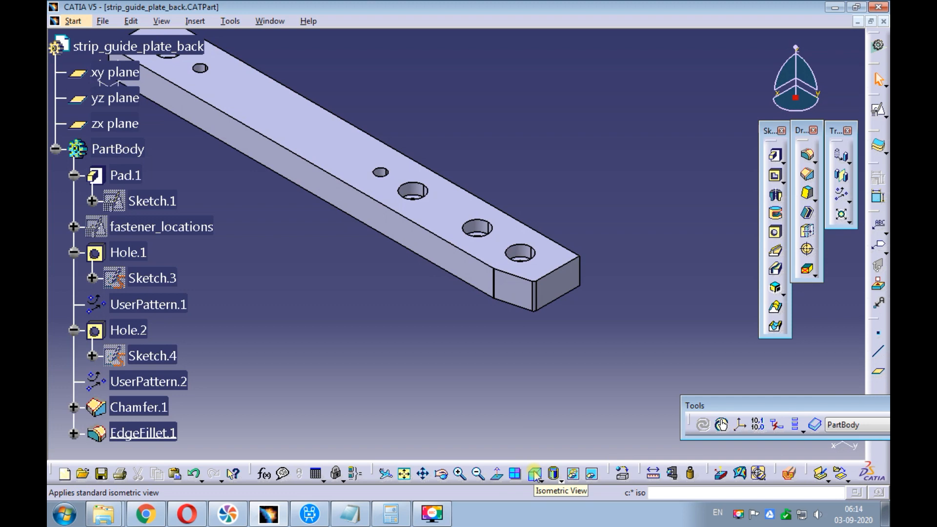
{"action": "left_click", "coordinate": [404, 473]}
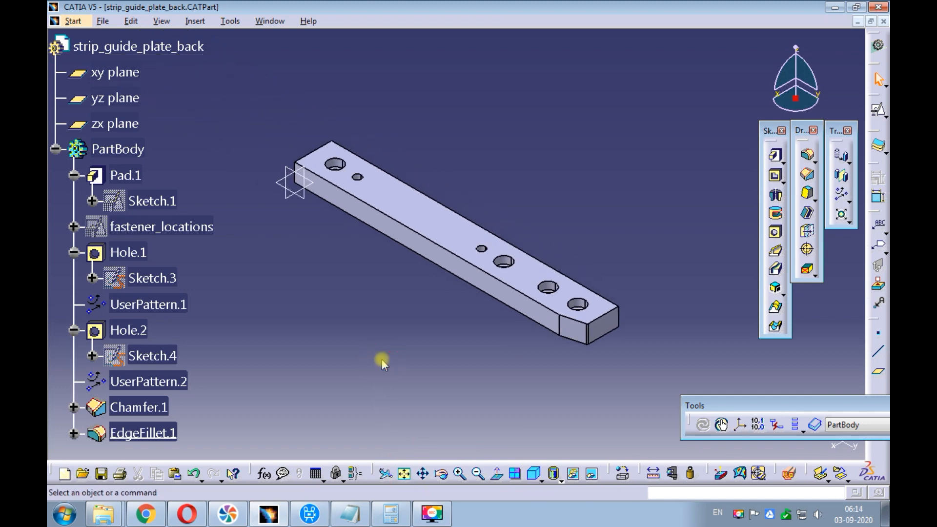
{"action": "key", "text": "ctrl+s"}
Step: Switch to Die_Assembly and insert strip_guide_plate_back.CATPart from D:\Projects\Blanking_Die as an existing component under Product1
{"action": "left_click", "coordinate": [269, 21]}
{"action": "left_click", "coordinate": [289, 103]}
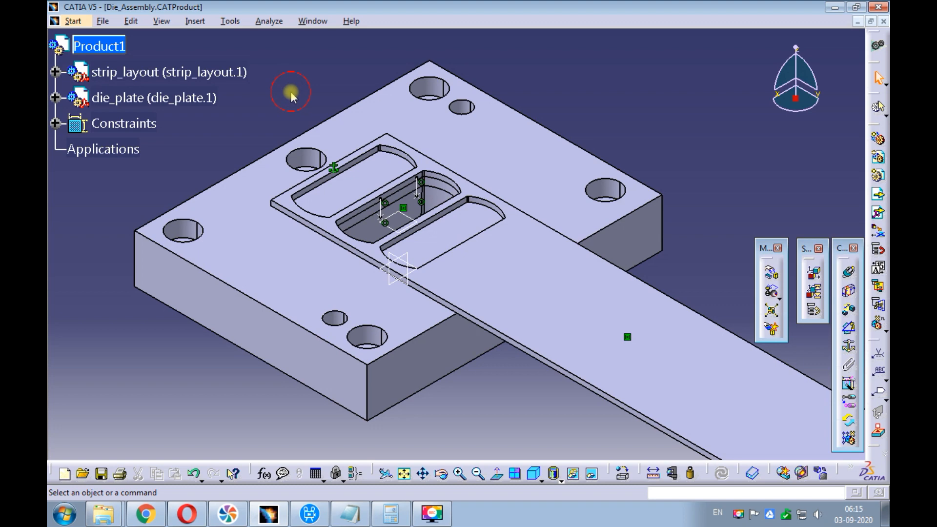
{"action": "left_click", "coordinate": [880, 196]}
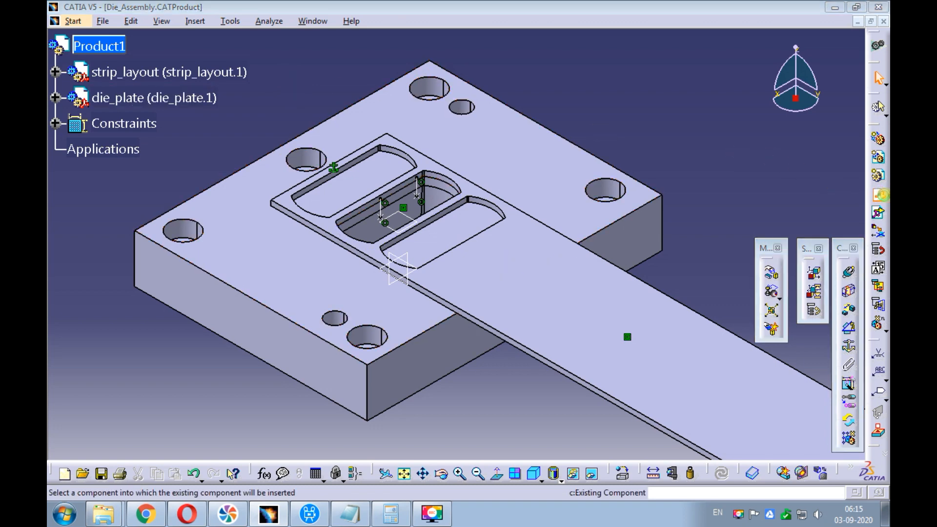
{"action": "left_click", "coordinate": [115, 45]}
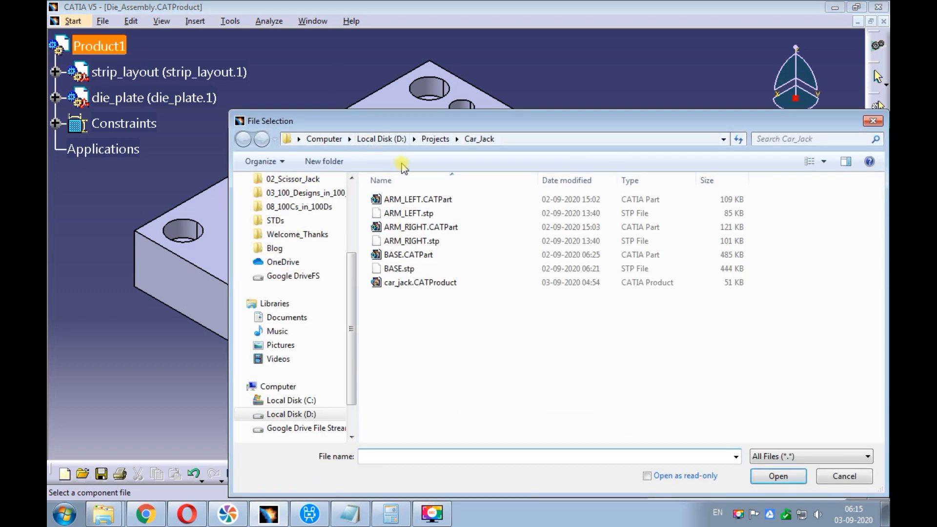
{"action": "left_click", "coordinate": [293, 414]}
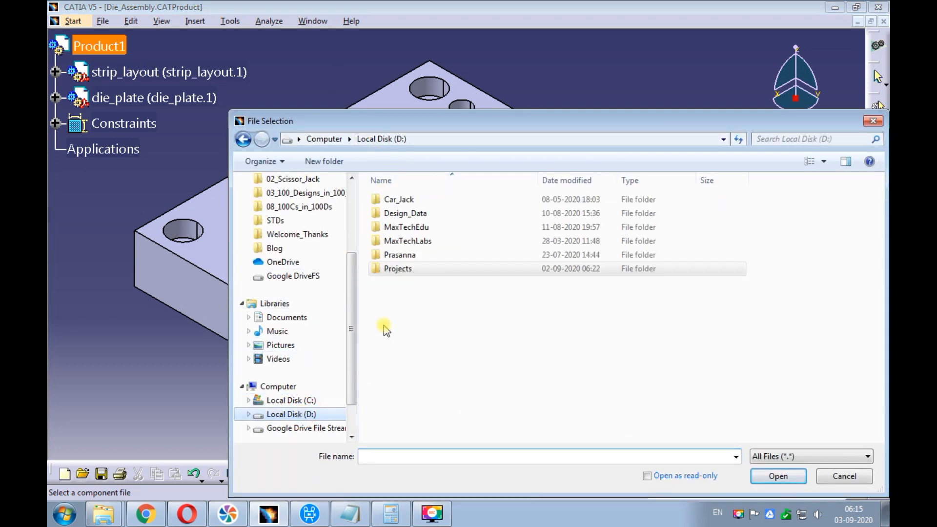
{"action": "double_click", "coordinate": [395, 268]}
{"action": "double_click", "coordinate": [397, 200]}
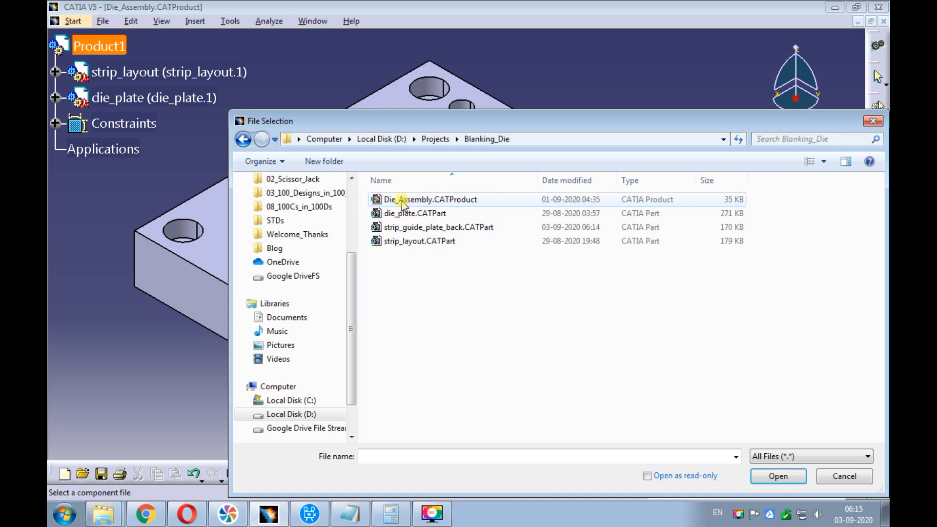
{"action": "left_click", "coordinate": [434, 228]}
{"action": "left_click", "coordinate": [776, 476]}
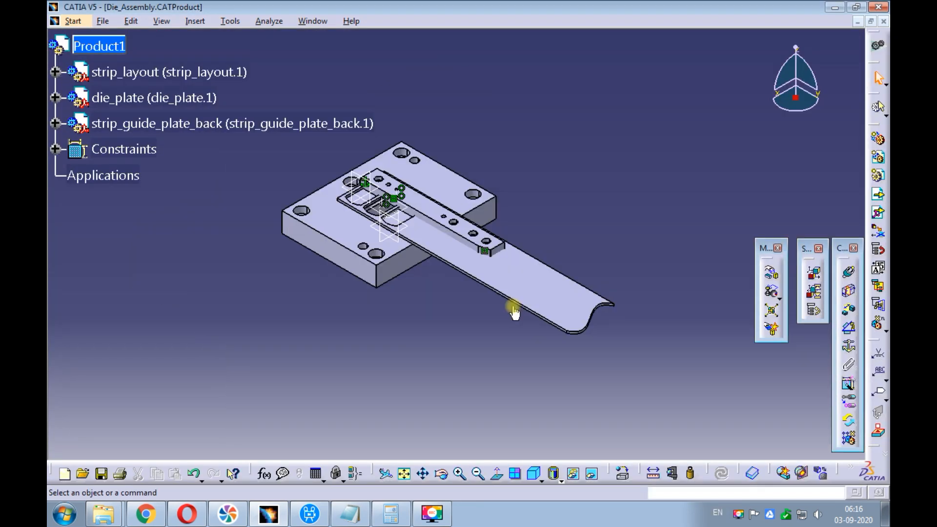
Step: Move strip_guide_plate_back freely along the X axis, clear of the strip and the die plate
{"action": "middle_click_drag", "start_coordinate": [467, 206], "coordinate": [478, 180], "text": "ctrl"}
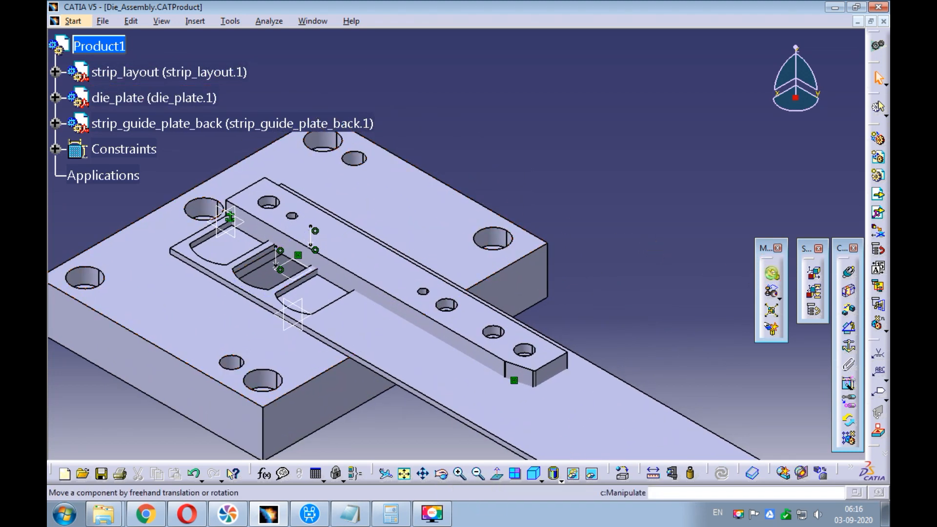
{"action": "left_click", "coordinate": [772, 274]}
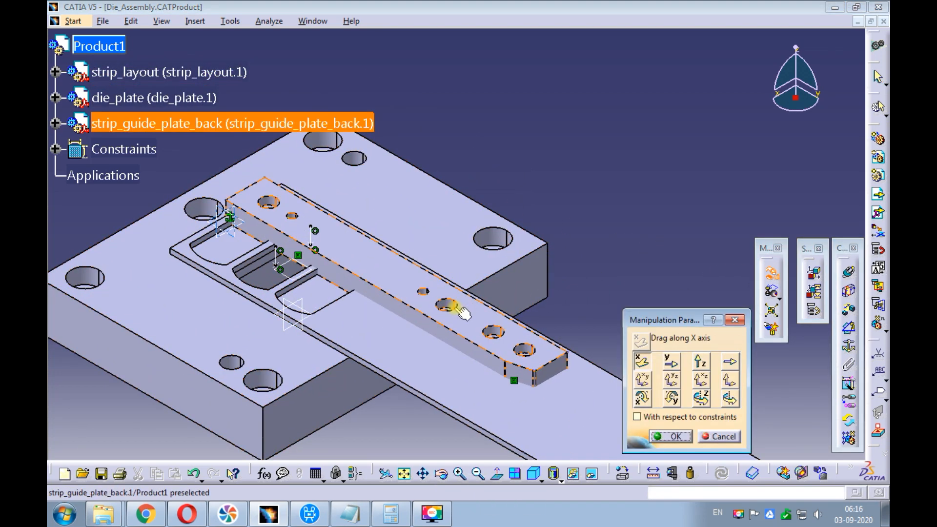
{"action": "left_click_drag", "start_coordinate": [477, 286], "coordinate": [628, 155]}
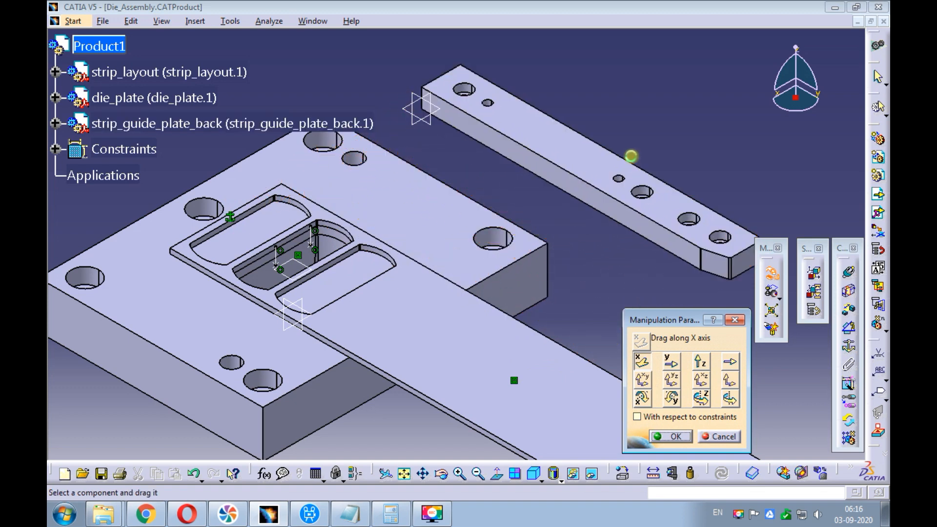
{"action": "left_click", "coordinate": [670, 435]}
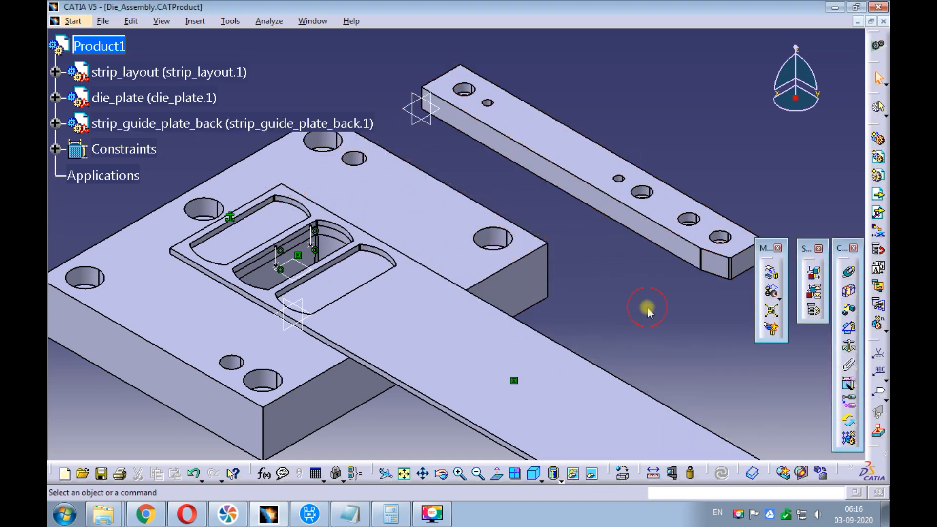
Step: Add a contact constraint between the die plate's top face and the underside of strip_guide_plate_back
{"action": "mouse_move", "coordinate": [634, 287]}
{"action": "middle_mouse_down", "text": "ctrl"}
{"action": "mouse_move", "coordinate": [615, 297]}
{"action": "mouse_move", "coordinate": [625, 296]}
{"action": "mouse_move", "coordinate": [626, 282]}
{"action": "middle_mouse_up", "text": "ctrl"}
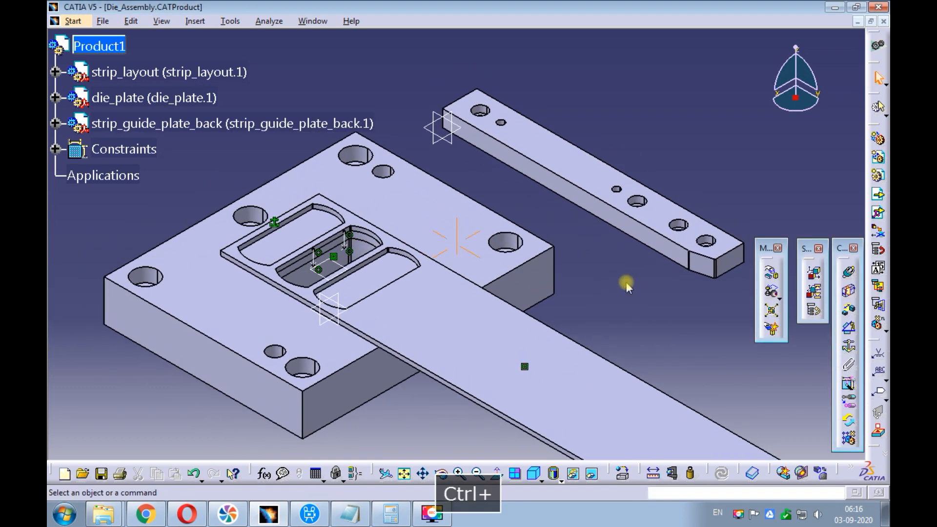
{"action": "left_click", "coordinate": [847, 292]}
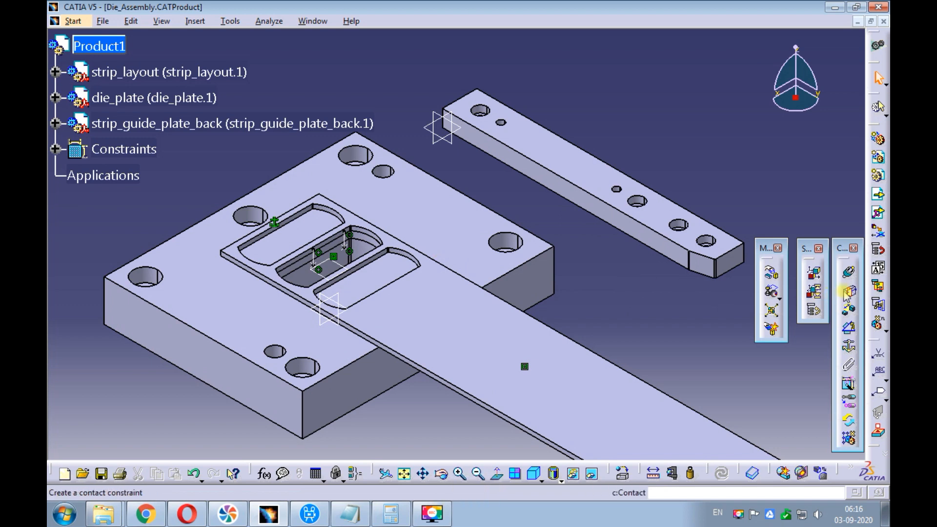
{"action": "left_click", "coordinate": [456, 224]}
{"action": "middle_click_drag", "start_coordinate": [566, 274], "coordinate": [553, 225]}
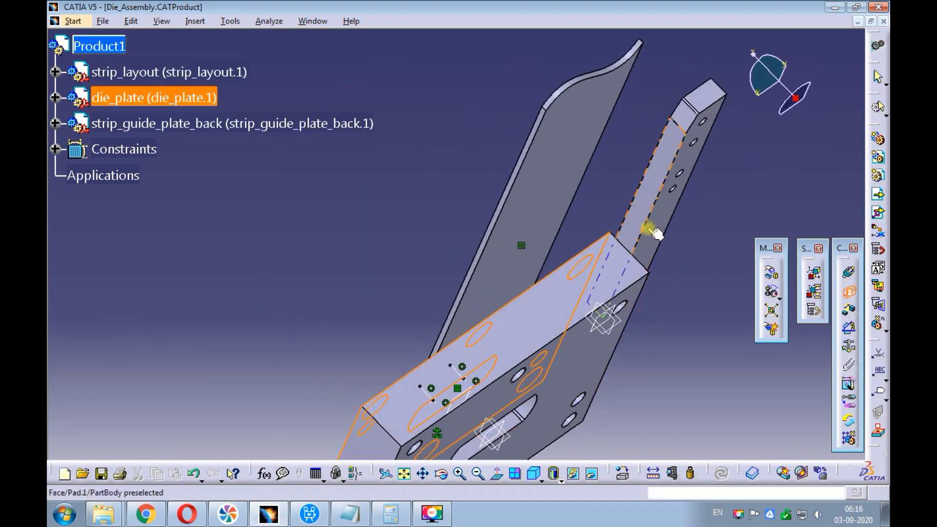
{"action": "left_click", "coordinate": [650, 233]}
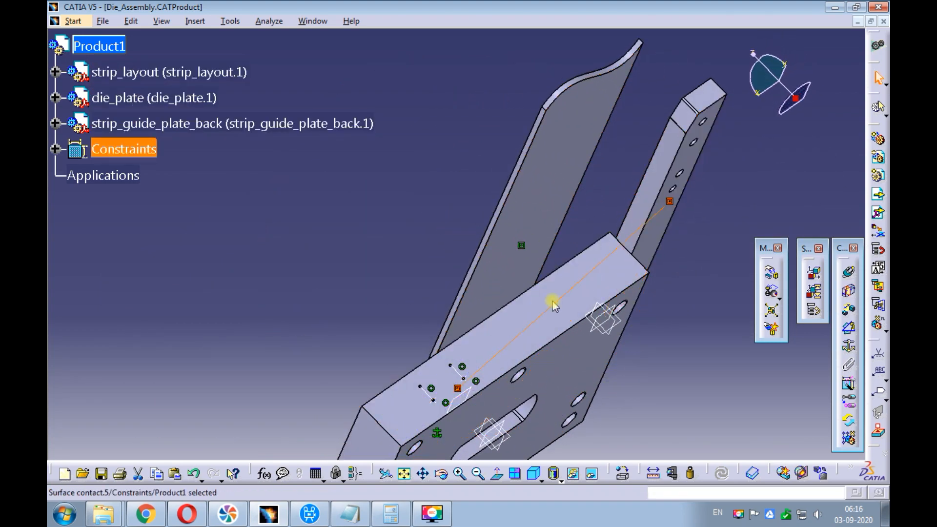
{"action": "middle_click_drag", "start_coordinate": [424, 168], "coordinate": [501, 317]}
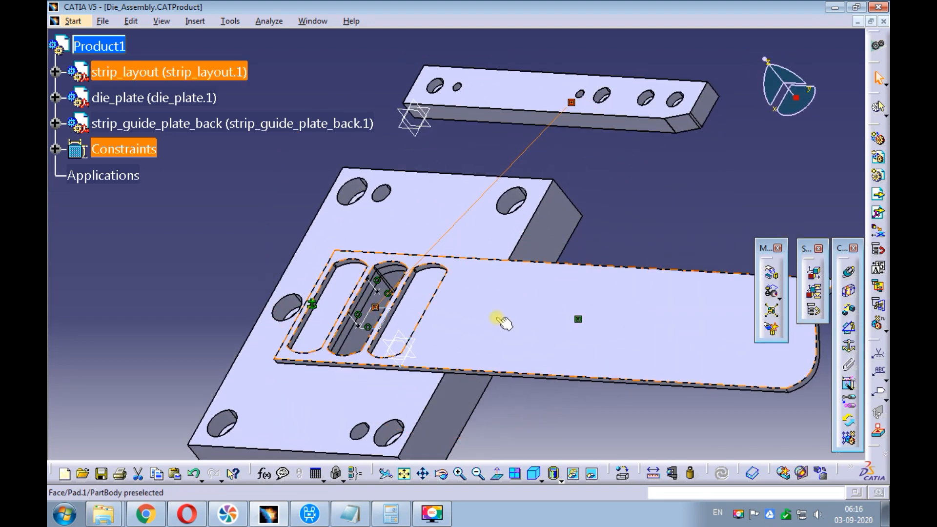
{"action": "middle_click_drag", "start_coordinate": [635, 188], "coordinate": [661, 210]}
{"action": "left_click", "coordinate": [627, 208]}
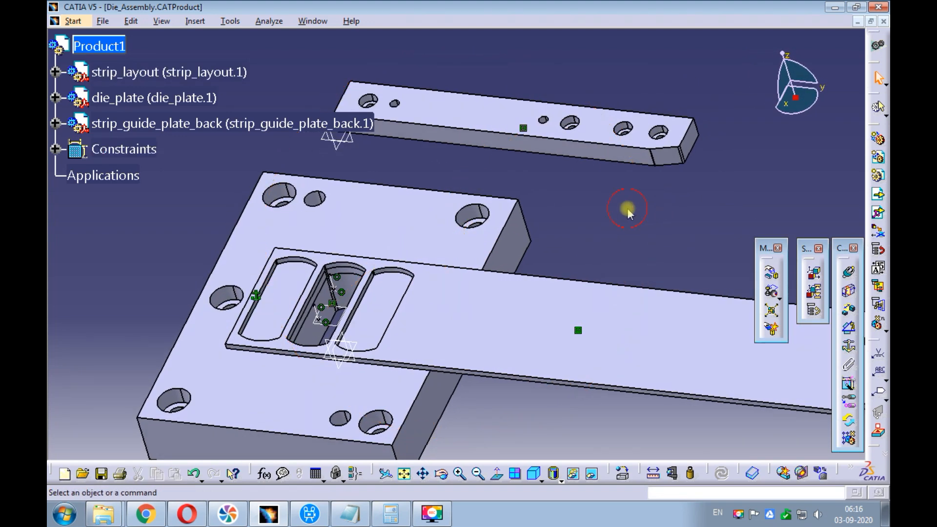
Step: Add a contact constraint between the guide plate's long chamfered-side face and the adjacent long edge face of the strip
{"action": "left_click", "coordinate": [847, 292]}
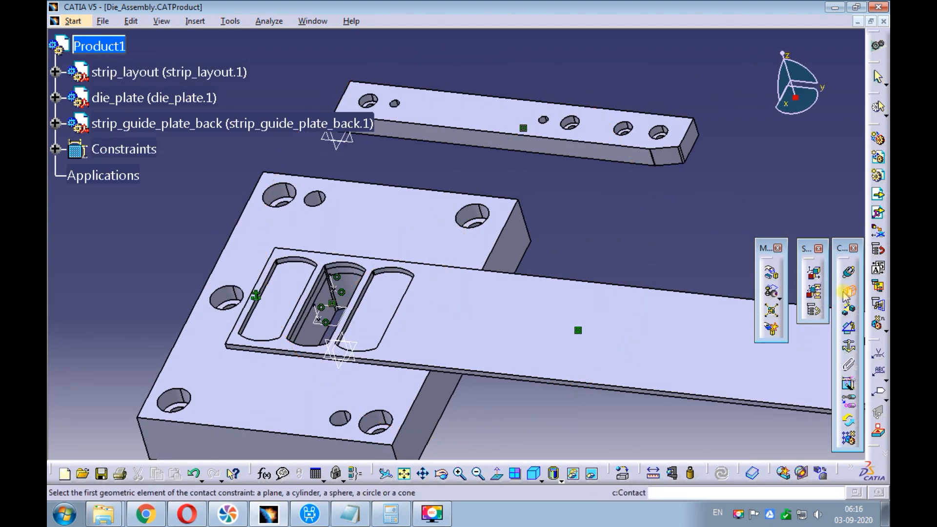
{"action": "left_click", "coordinate": [561, 152]}
{"action": "middle_click_drag", "start_coordinate": [543, 188], "coordinate": [470, 119]}
{"action": "left_click", "coordinate": [625, 171]}
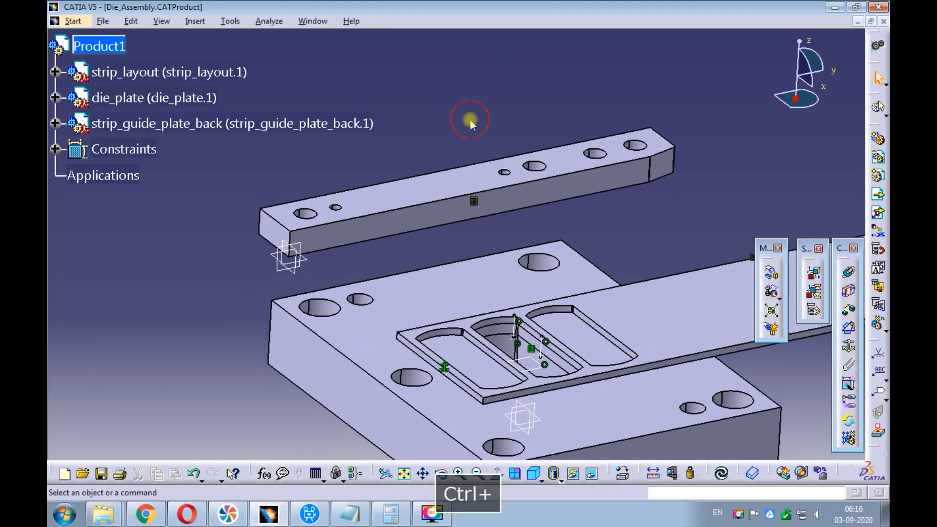
Step: Make the guide plate's unchamfered end face coincident with the die plate's matching side face and update the assembly
{"action": "left_click", "coordinate": [847, 273]}
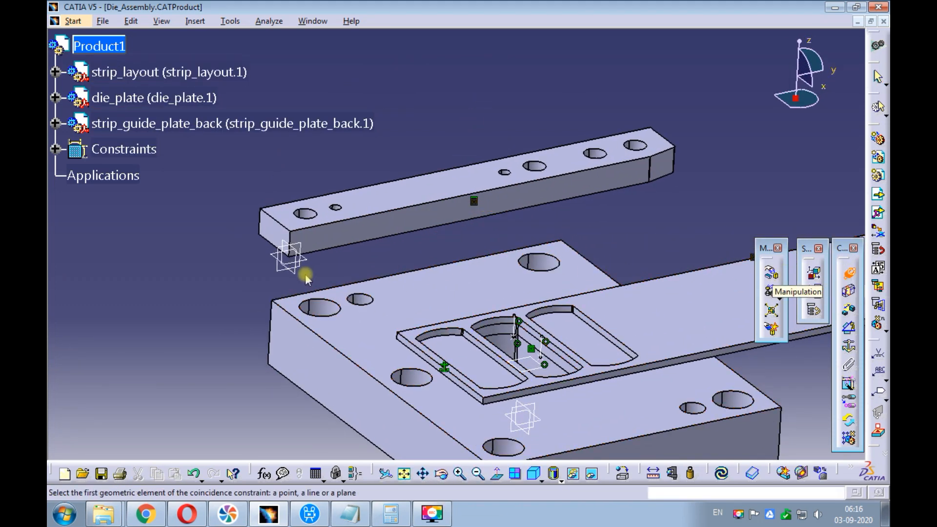
{"action": "left_click", "coordinate": [294, 349]}
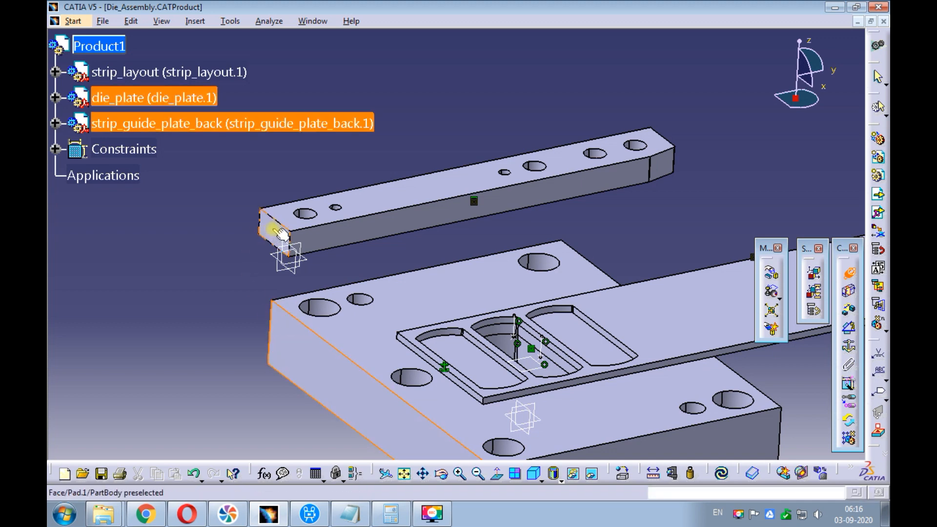
{"action": "left_click", "coordinate": [203, 246]}
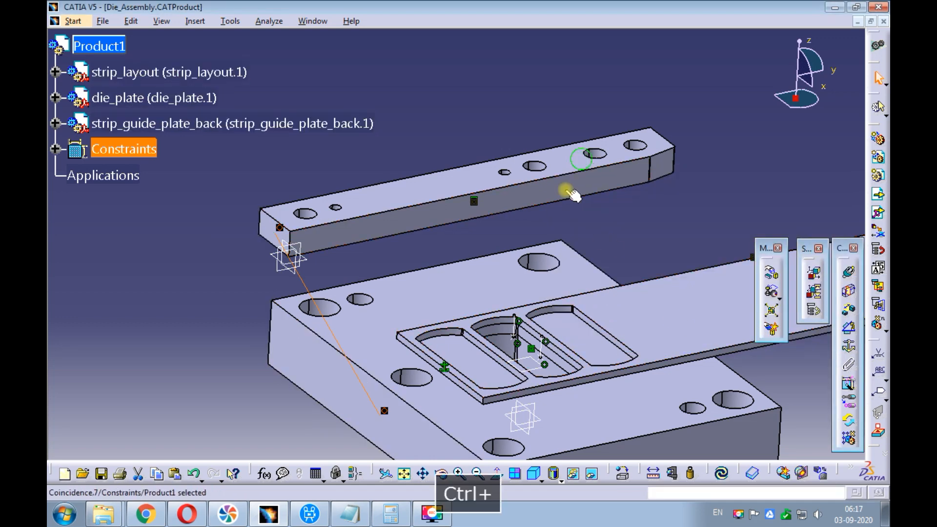
{"action": "middle_click_drag", "start_coordinate": [565, 188], "coordinate": [547, 234], "text": "ctrl"}
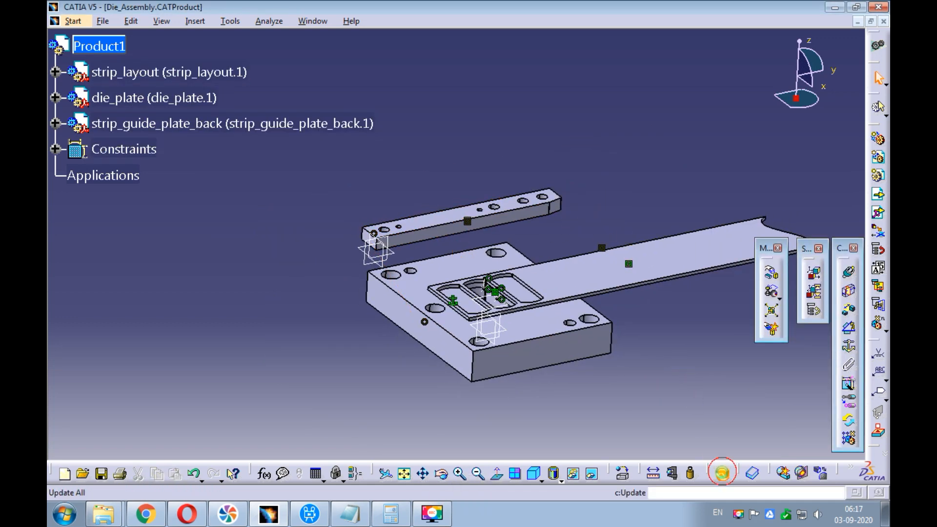
Step: Show the assembly in the standard isometric view and save Die_Assembly
{"action": "middle_click_drag", "start_coordinate": [564, 197], "coordinate": [517, 352]}
{"action": "left_click", "coordinate": [528, 468]}
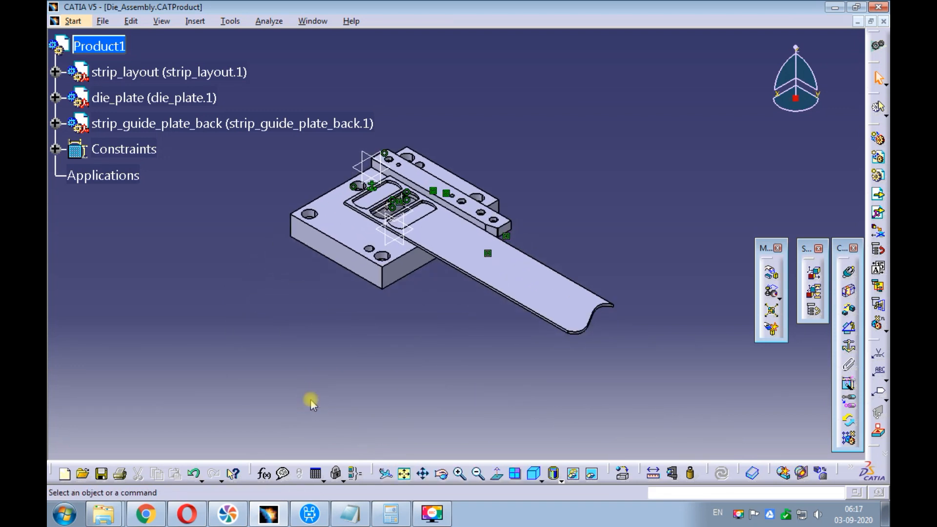
{"action": "key", "text": "ctrl+s"}
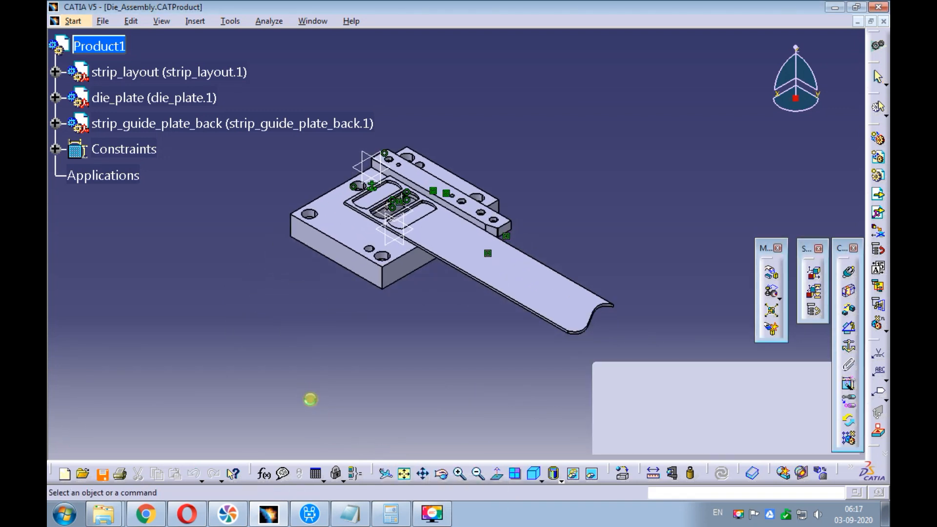